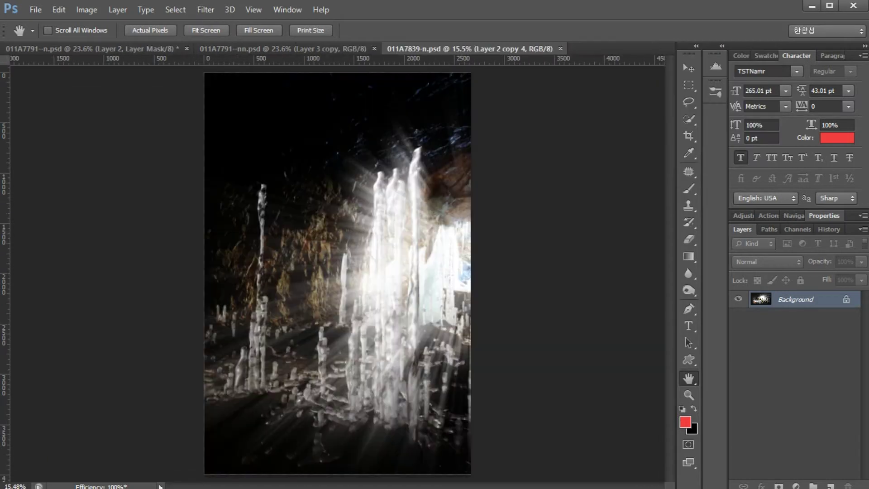
- Review the light-ray effects: isolate Layer 1 in 011A7791--n.psd, toggle Layer 2 copy 3 in 011A7791--nn.psd, and view 011A7839-n.psd
{"action": "left_click", "coordinate": [73, 49]}
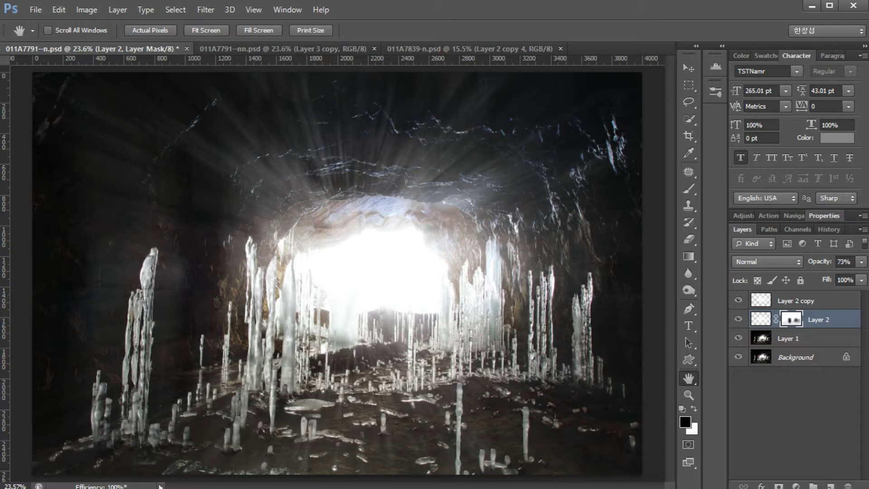
{"action": "left_click", "coordinate": [738, 339], "text": "alt"}
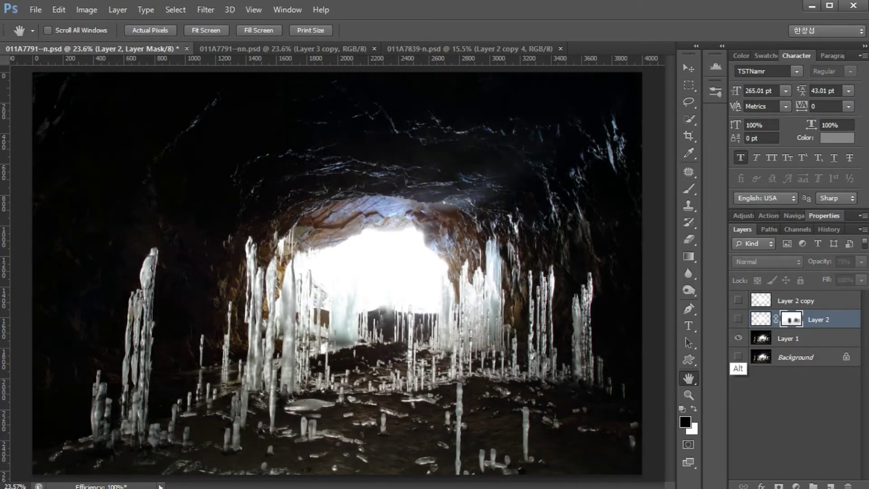
{"action": "left_click", "coordinate": [738, 338], "text": "alt"}
{"action": "key", "text": "ctrl+Tab"}
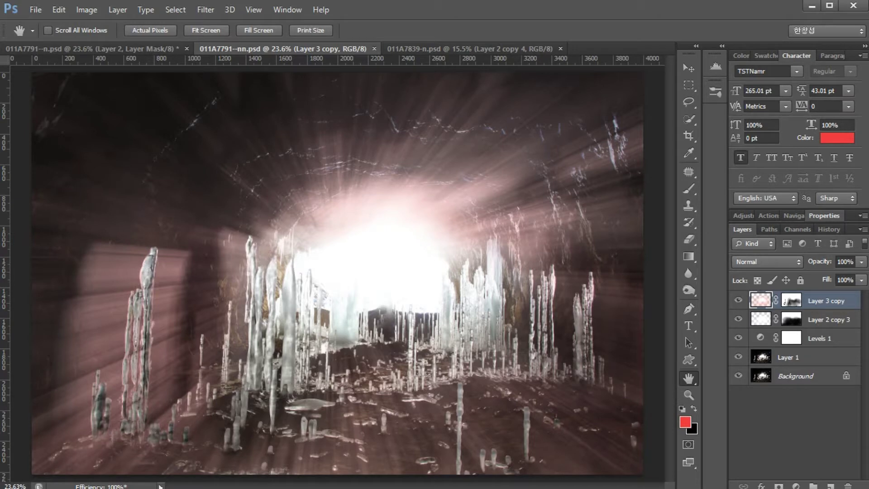
{"action": "left_click", "coordinate": [739, 319]}
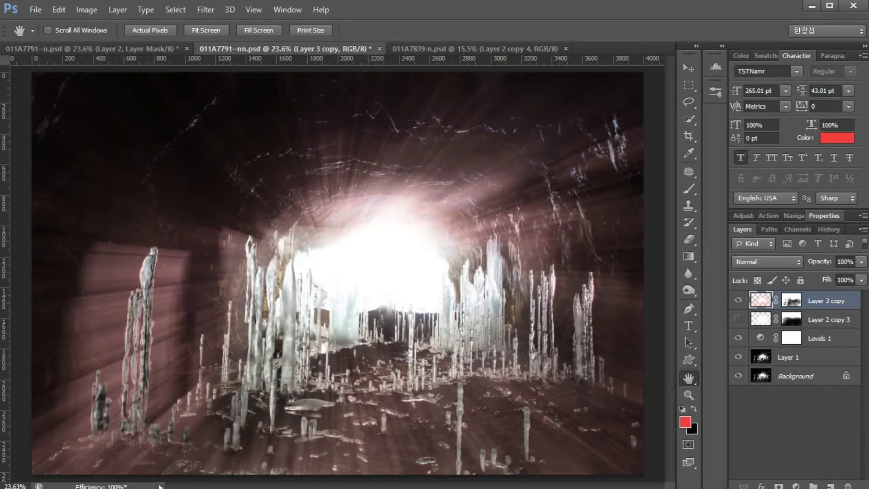
{"action": "left_click", "coordinate": [739, 319]}
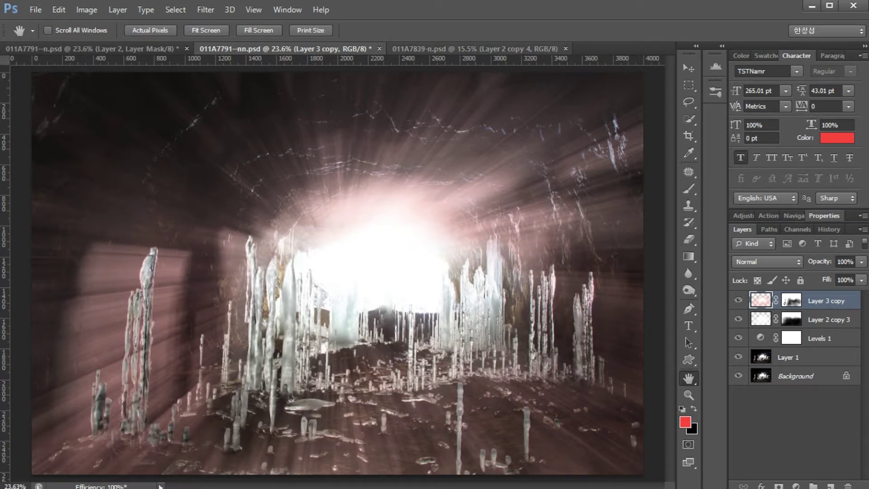
{"action": "left_click", "coordinate": [476, 49]}
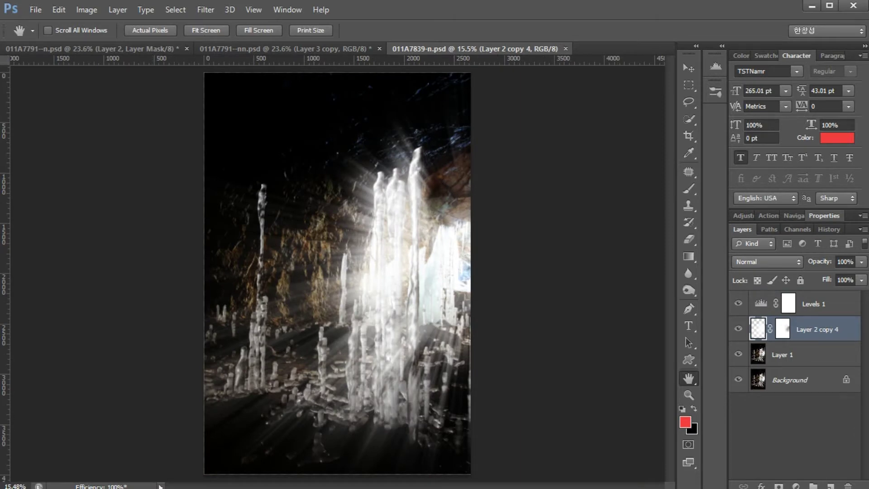
- In 011A7791--n.psd, delete Layer 1, Layer 2 and Layer 2 copy, and duplicate the Background layer
{"action": "left_click", "coordinate": [91, 48]}
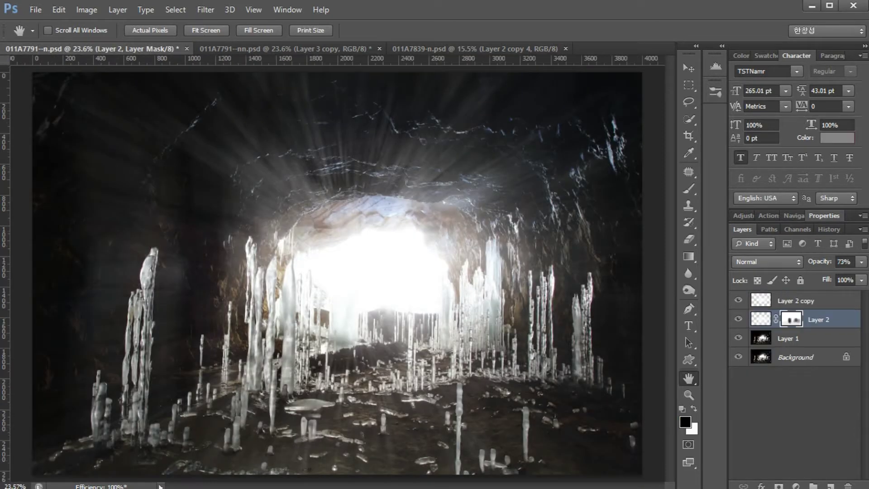
{"action": "left_click", "coordinate": [790, 339], "text": "shift"}
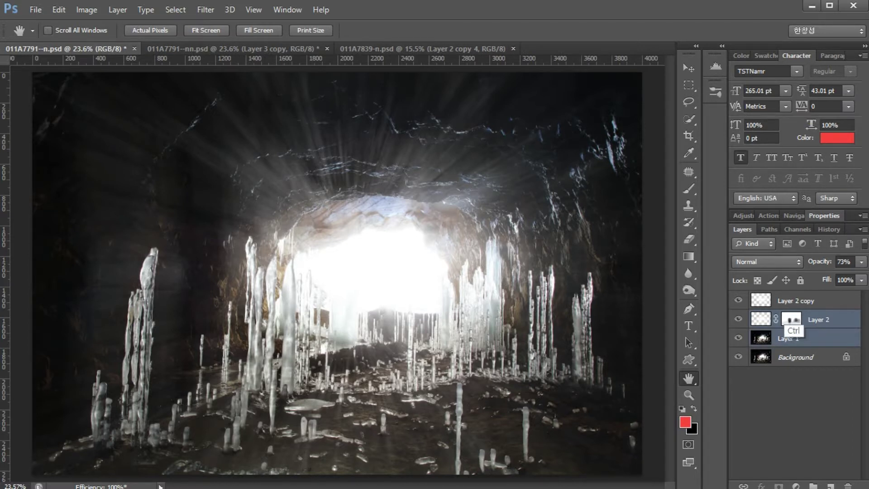
{"action": "left_click", "coordinate": [797, 300], "text": "shift"}
{"action": "key", "text": "Delete"}
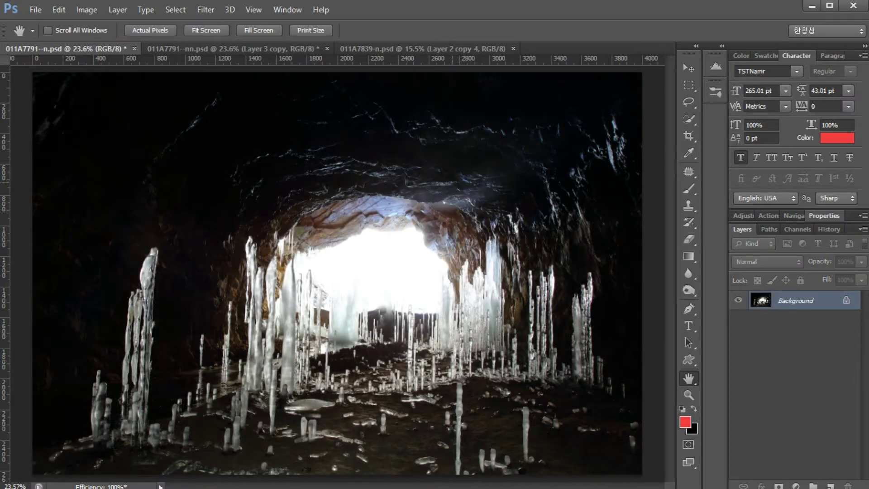
{"action": "key", "text": "ctrl+j"}
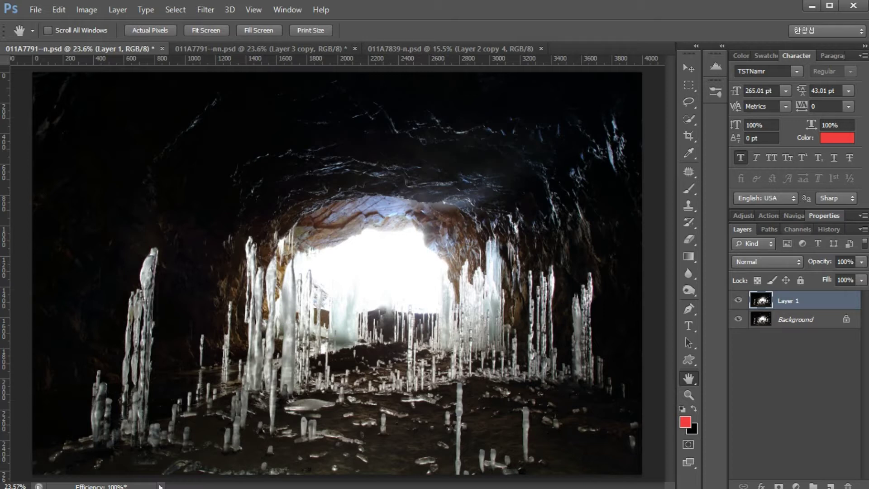
- Load the image's bright areas as a selection from the channels, return to the layers, and deselect
{"action": "left_click", "coordinate": [797, 230]}
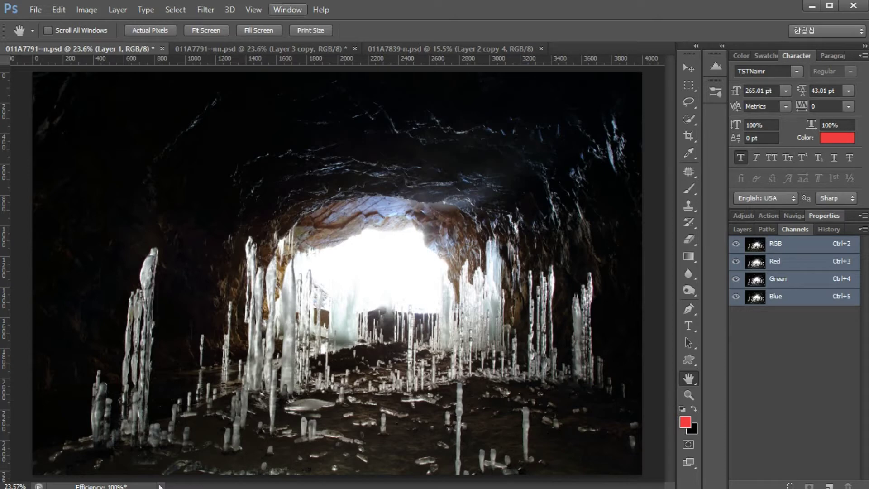
{"action": "left_click", "coordinate": [288, 9]}
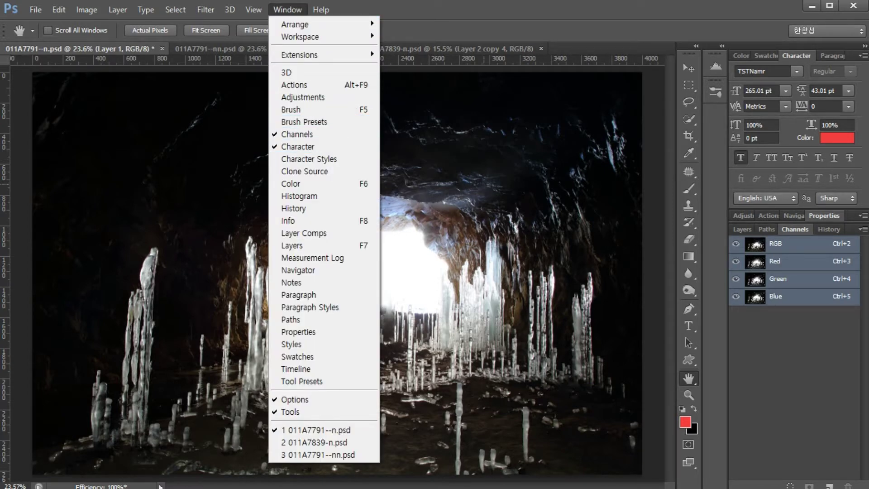
{"action": "key", "text": "Escape"}
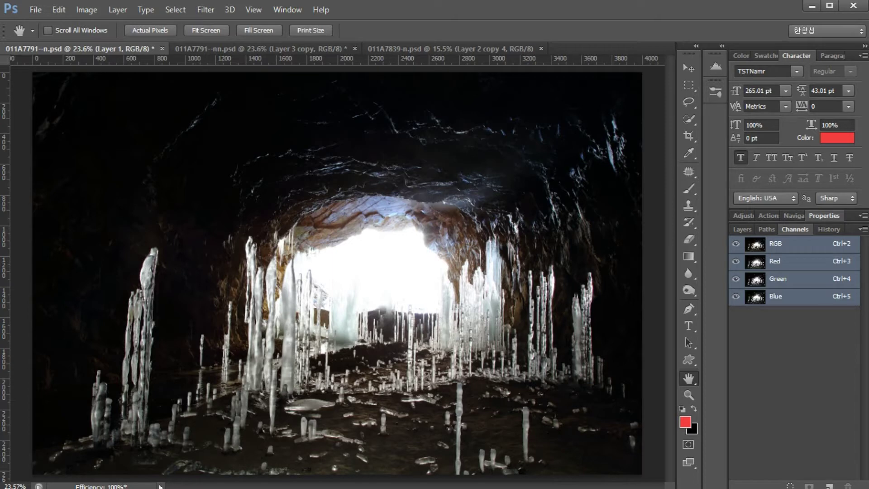
{"action": "key", "text": "ctrl"}
{"action": "left_click", "coordinate": [755, 279], "text": "ctrl"}
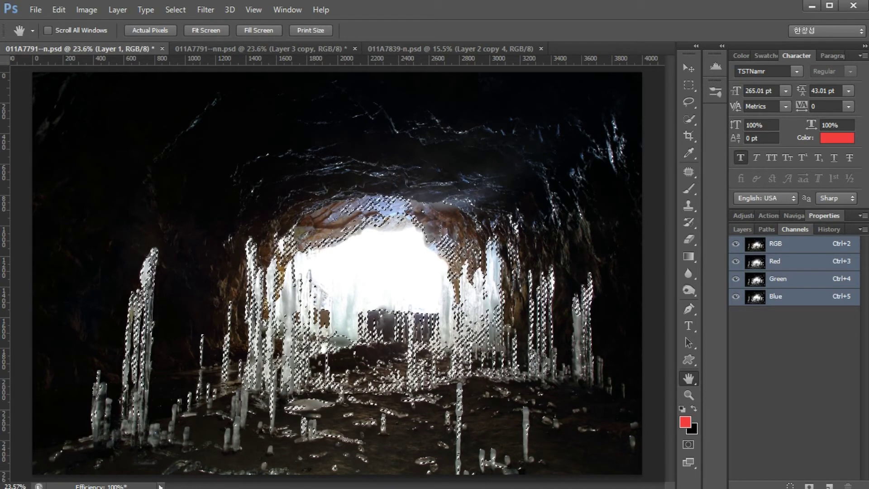
{"action": "left_click", "coordinate": [743, 229]}
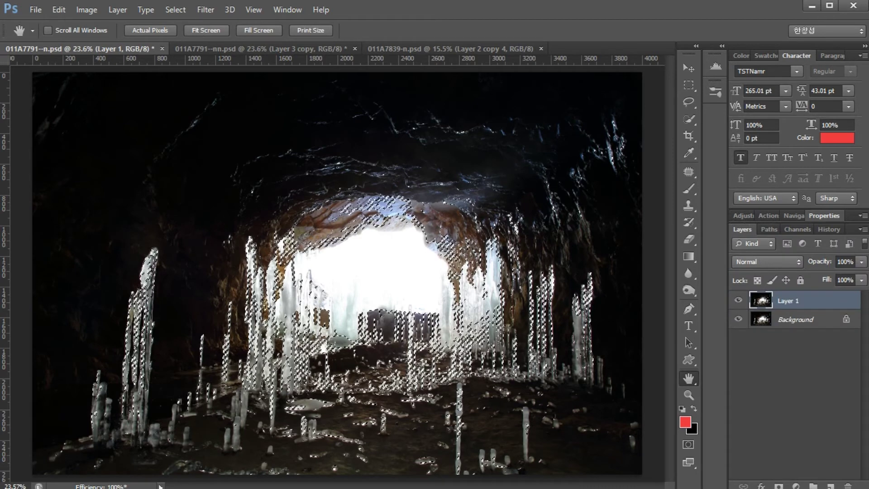
{"action": "key", "text": "ctrl+d"}
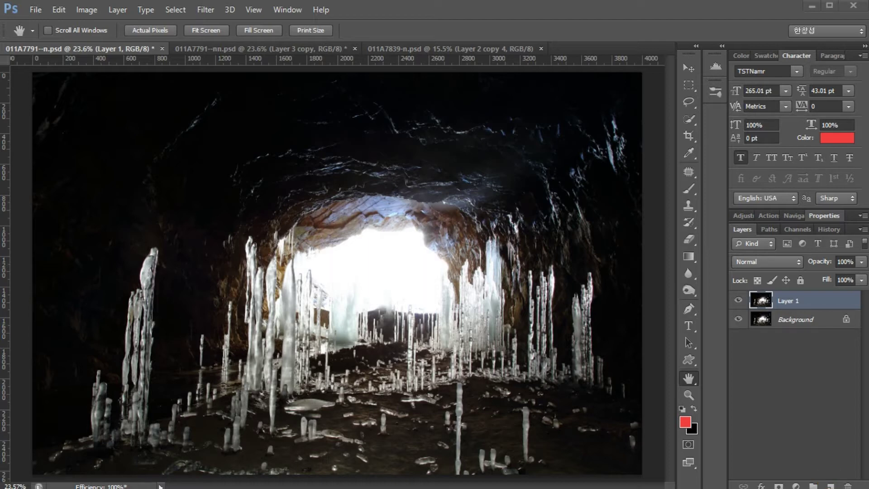
- Load the composite RGB luminosity as a selection and add a new empty layer above Layer 1
{"action": "key", "text": "ctrl+alt+2"}
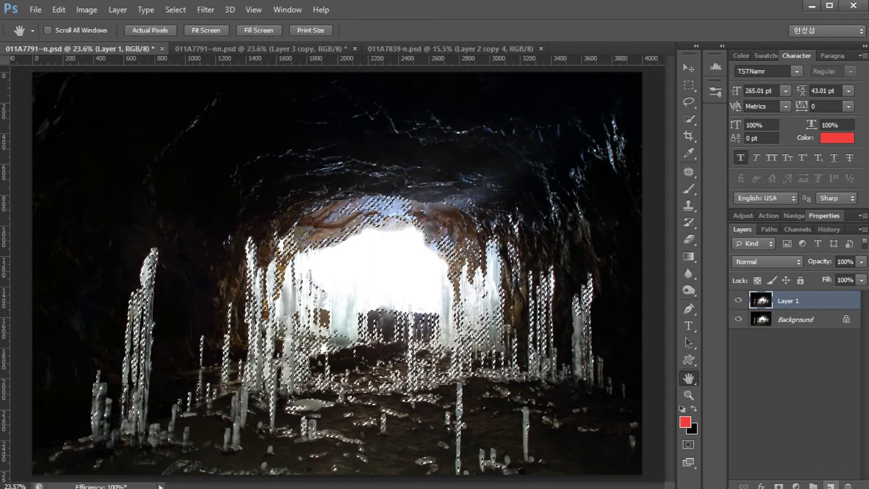
{"action": "left_click", "coordinate": [831, 483]}
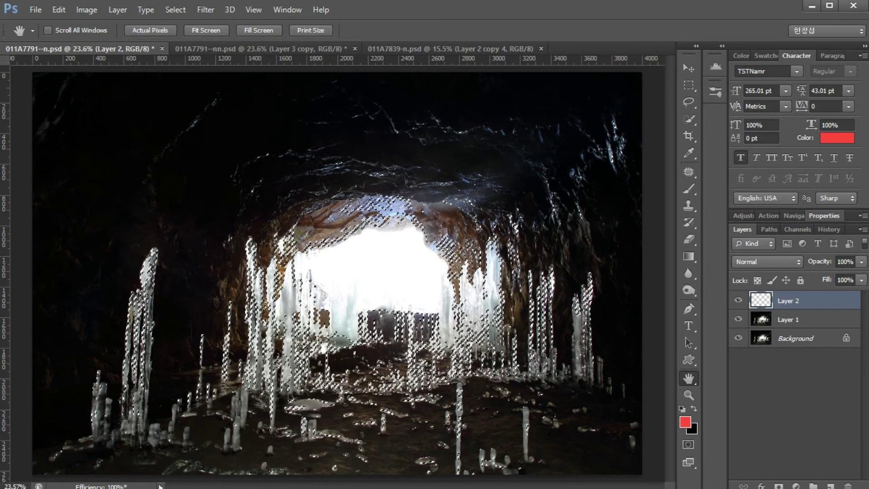
{"action": "key", "text": "shift+F5"}
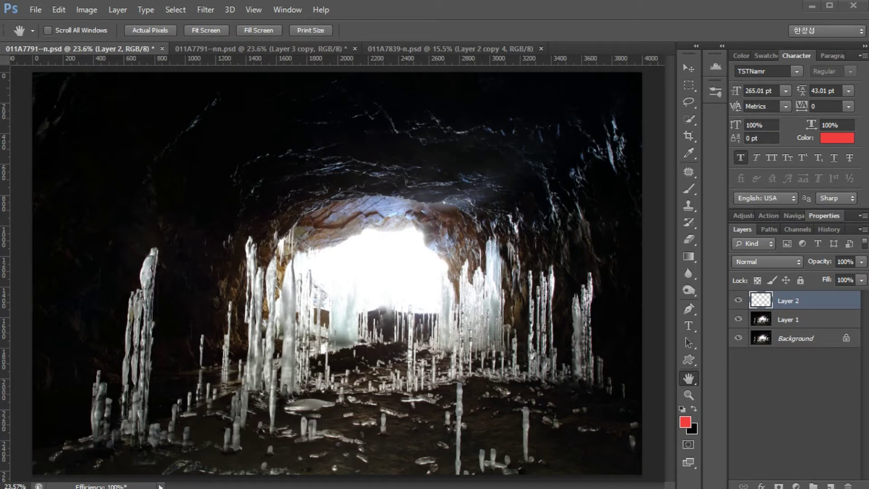
{"action": "key", "text": "ctrl+alt+2"}
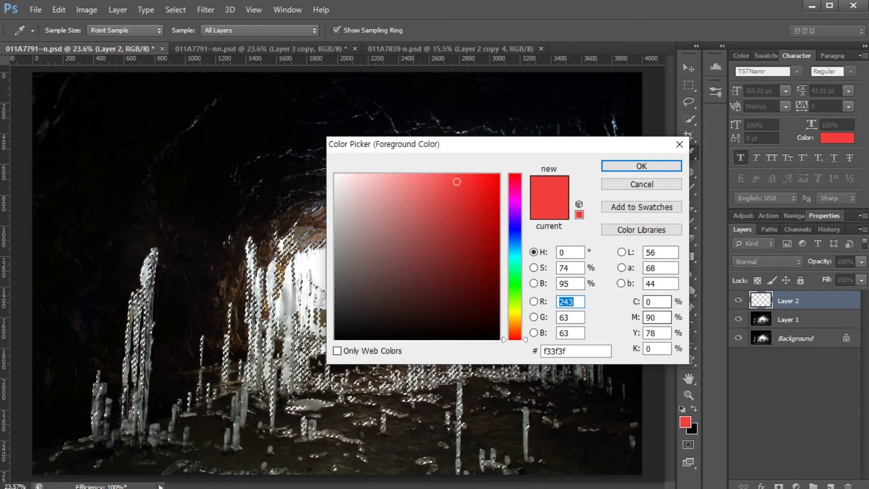
- Set the foreground color to white (ffffff) and fill the highlight selection on Layer 2 with it
{"action": "left_click_drag", "start_coordinate": [466, 145], "coordinate": [435, 144]}
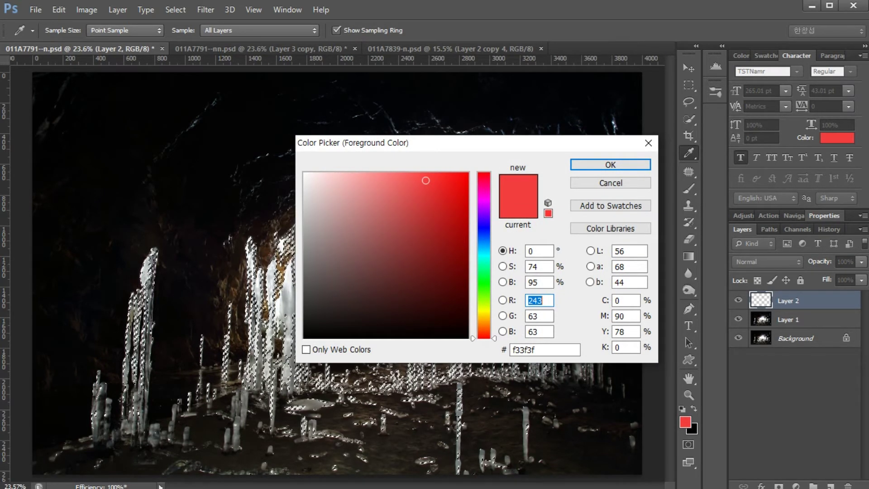
{"action": "left_click", "coordinate": [314, 178]}
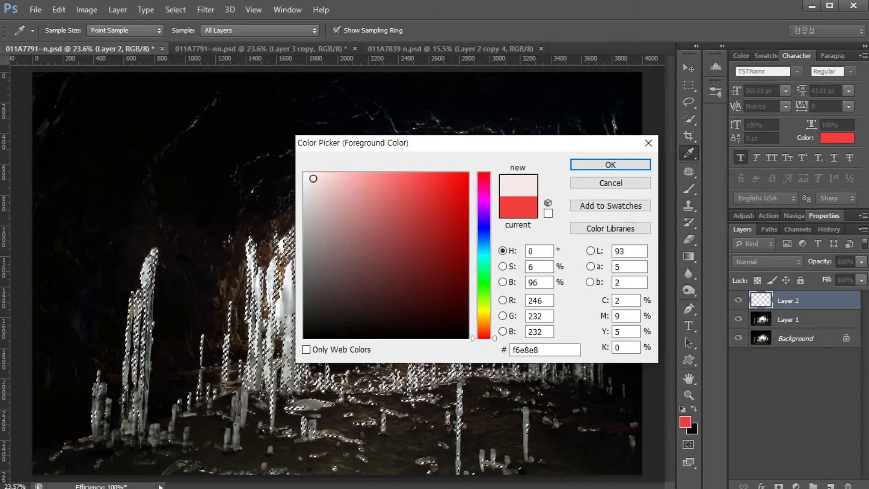
{"action": "left_click", "coordinate": [304, 173]}
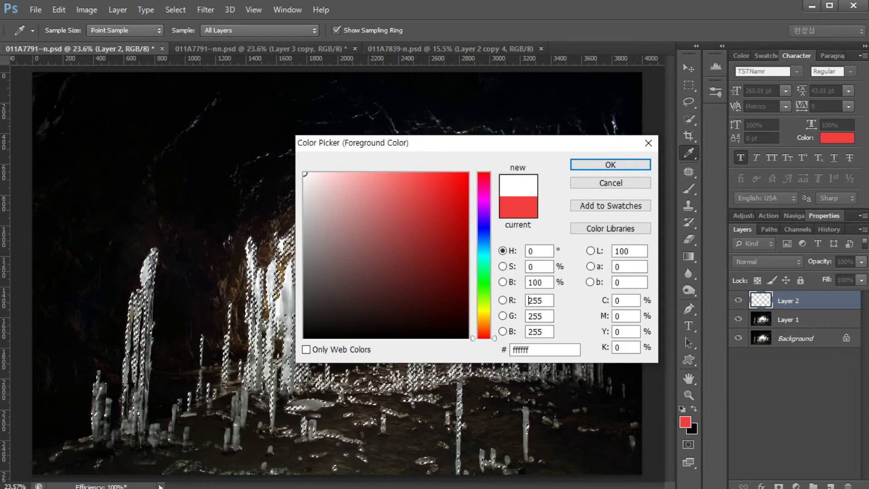
{"action": "key", "text": "Return"}
{"action": "key", "text": "space"}
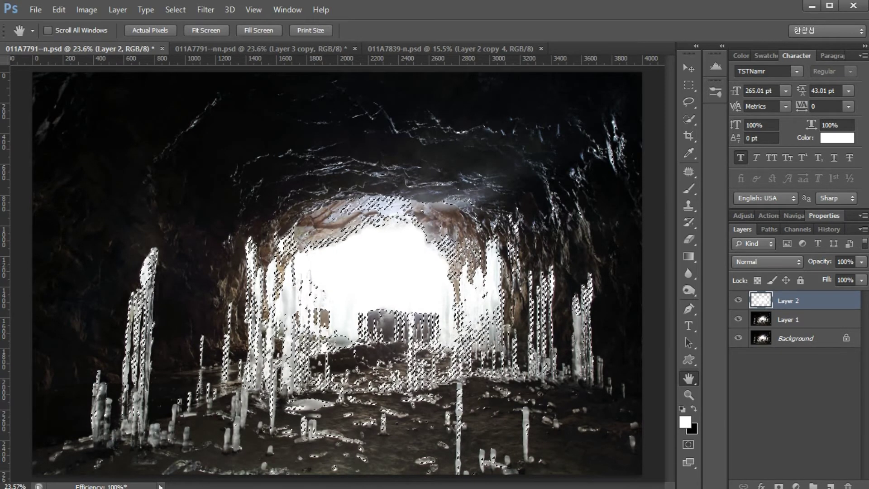
- Isolate Layer 2 to inspect its white fill, and show all the layers again
{"action": "key", "text": "alt"}
{"action": "left_click", "coordinate": [738, 300], "text": "alt"}
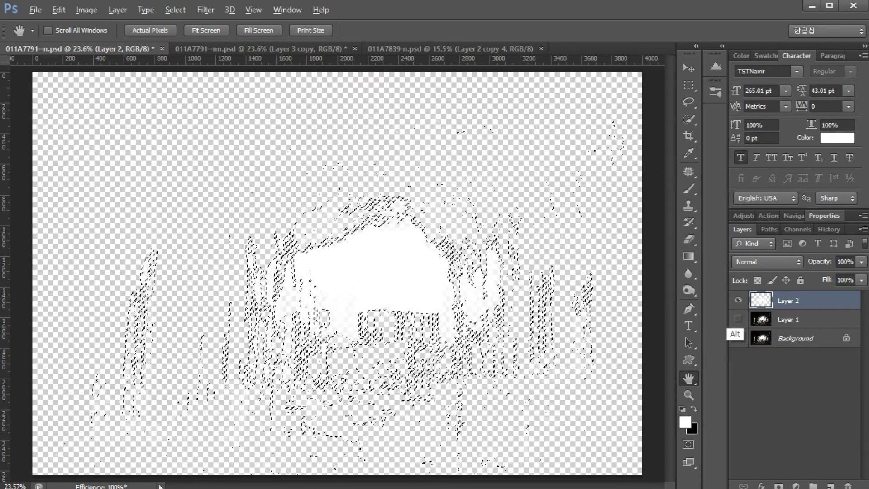
{"action": "left_click", "coordinate": [738, 301], "text": "alt"}
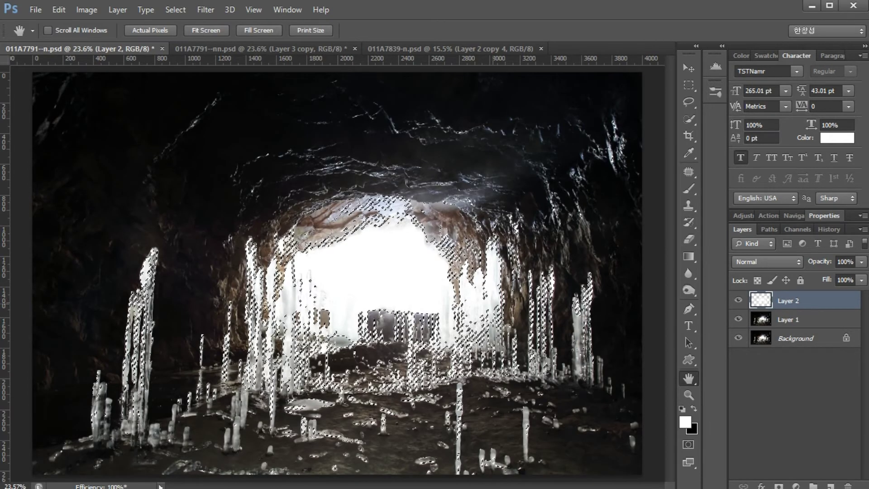
- Undo the white fill and replace Layer 2 with a new empty layer, keeping the highlight selection
{"action": "key", "text": "ctrl+alt+z"}
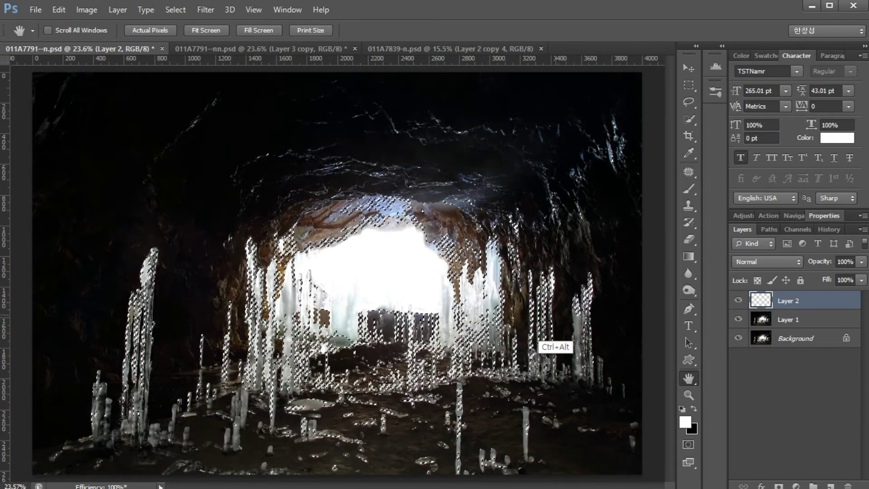
{"action": "key", "text": "Delete"}
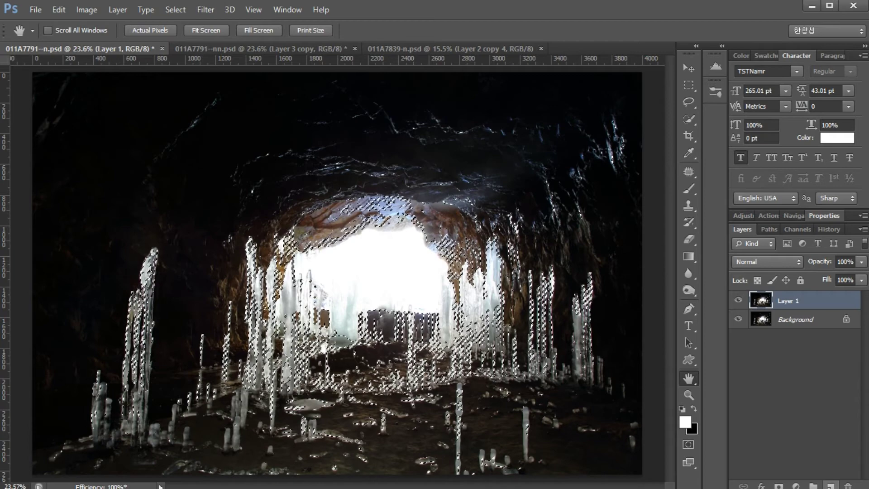
{"action": "left_click", "coordinate": [831, 485]}
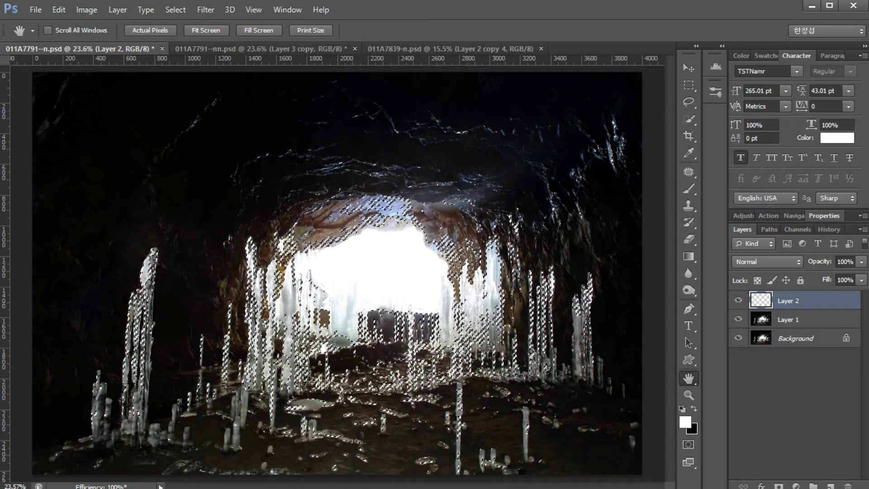
- Fill the highlight selection on Layer 2 with the white foreground color at Normal mode and 100% opacity, and deselect
{"action": "left_click", "coordinate": [58, 10]}
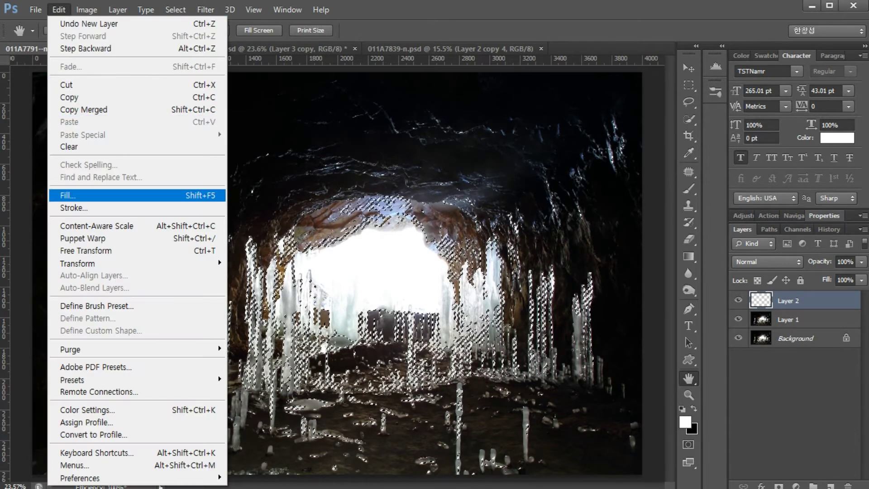
{"action": "left_click", "coordinate": [68, 195]}
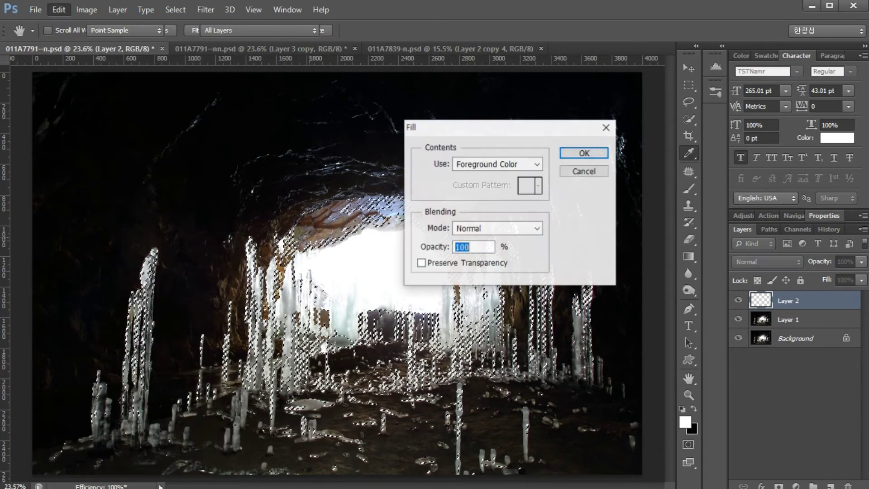
{"action": "left_click", "coordinate": [494, 164]}
{"action": "key", "text": "Down"}
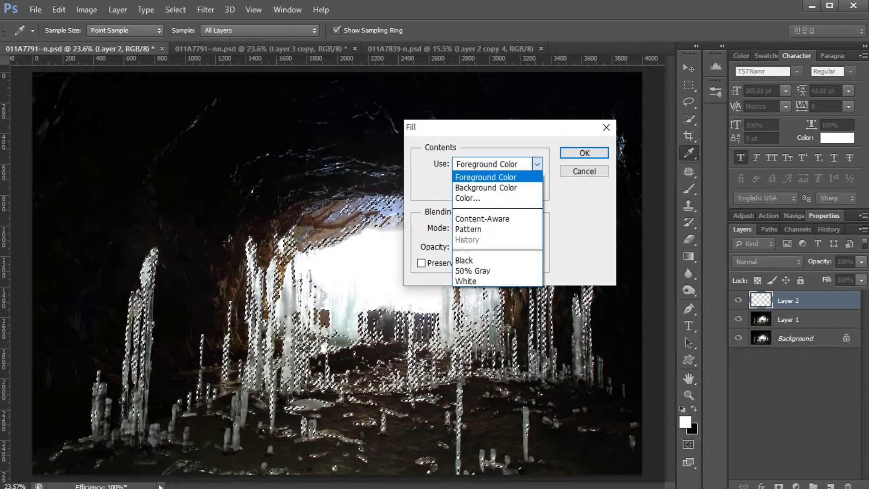
{"action": "key", "text": "Return"}
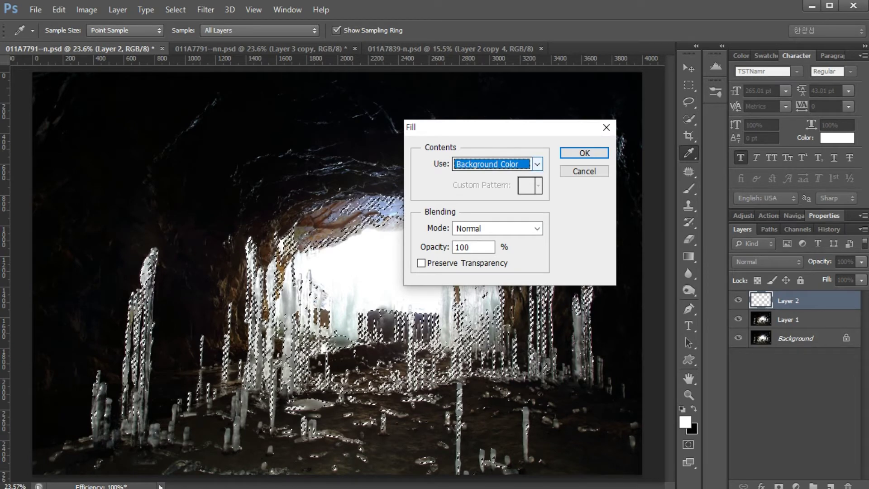
{"action": "left_click", "coordinate": [537, 164]}
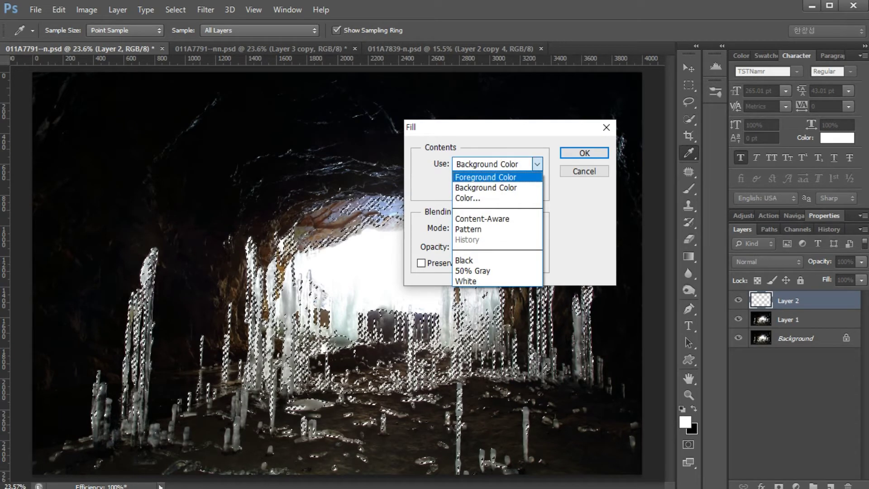
{"action": "key", "text": "Return"}
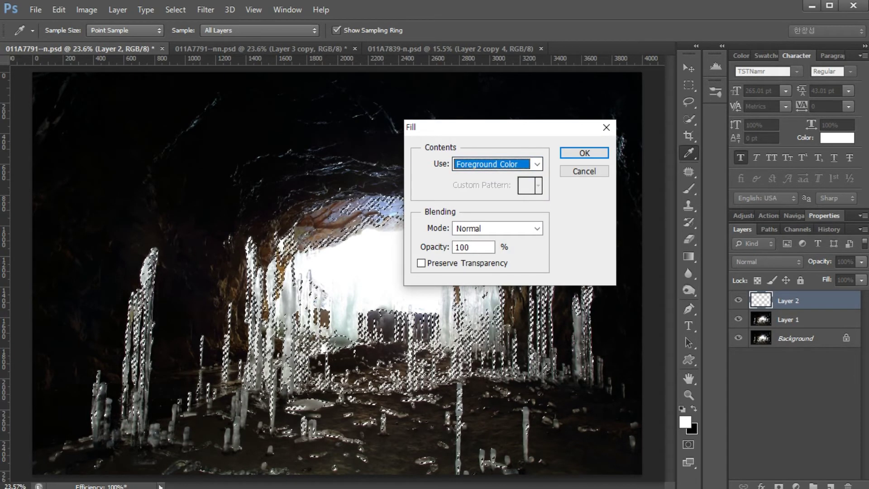
{"action": "key", "text": "Return"}
{"action": "key", "text": "h"}
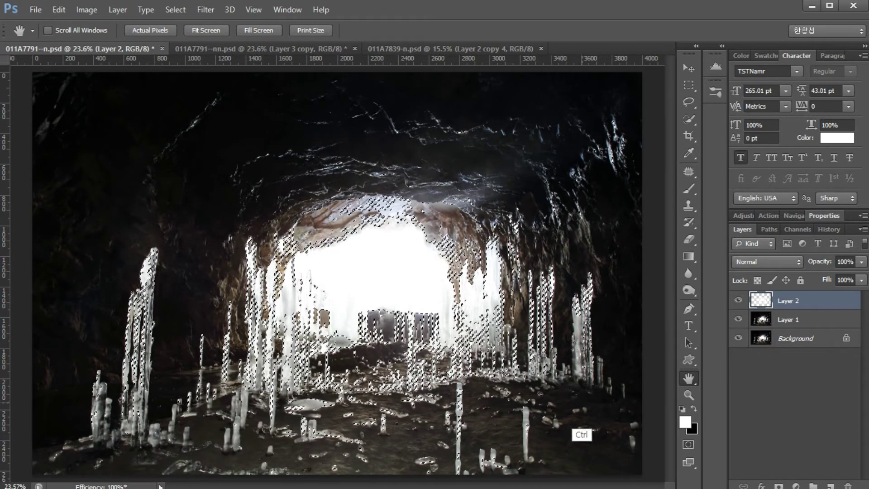
{"action": "key", "text": "ctrl+d"}
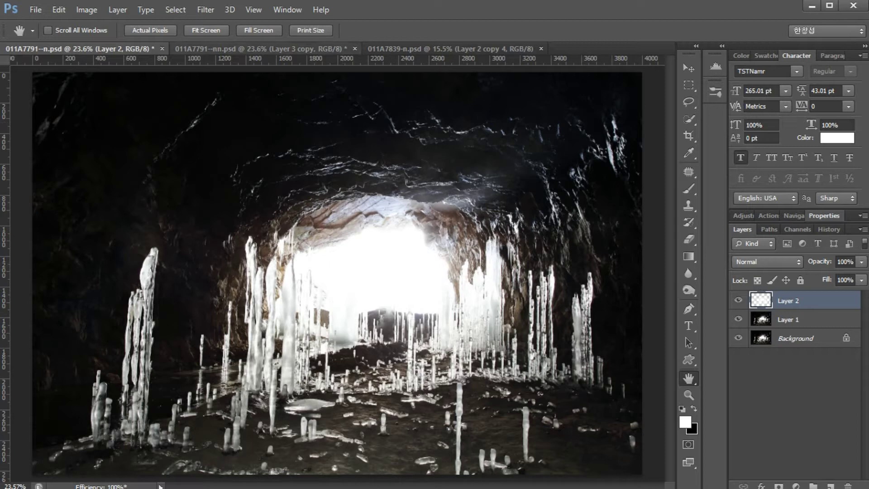
- Set up a Radial Blur for Layer 2 with amount 86, the Zoom method and Good quality
{"action": "left_click", "coordinate": [206, 9]}
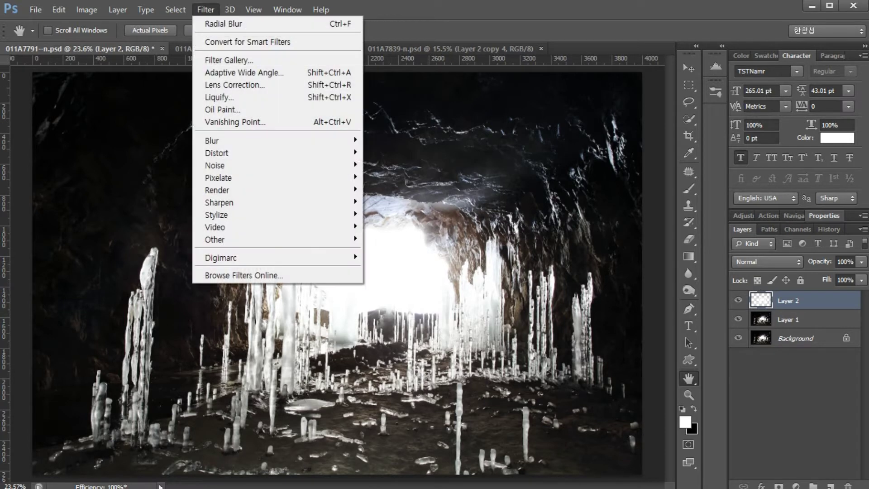
{"action": "mouse_move", "coordinate": [281, 140]}
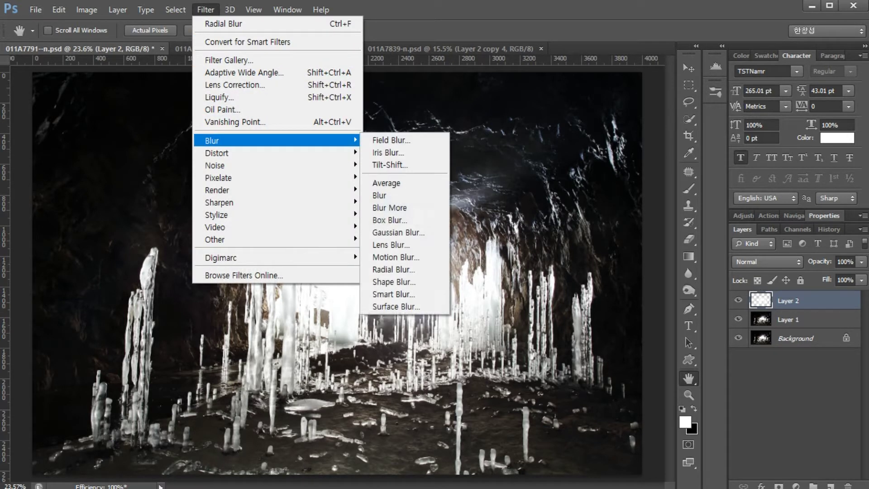
{"action": "left_click", "coordinate": [393, 269]}
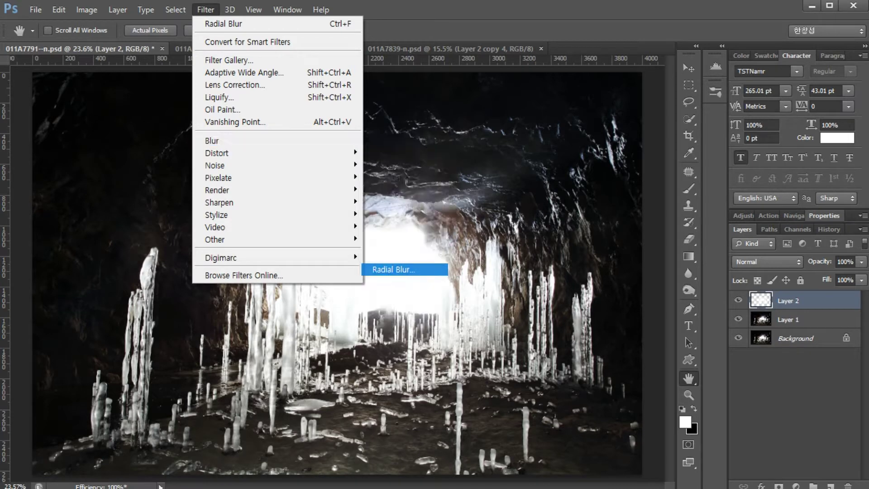
{"action": "left_click", "coordinate": [393, 253]}
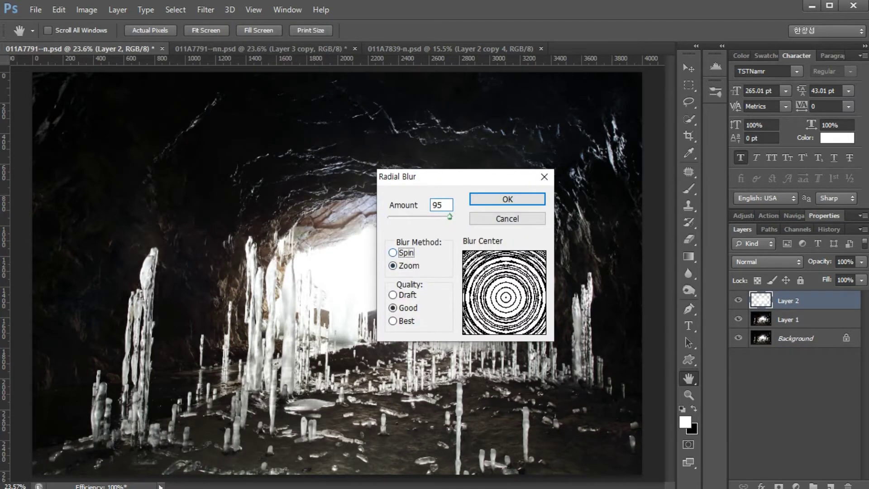
{"action": "left_click", "coordinate": [393, 266]}
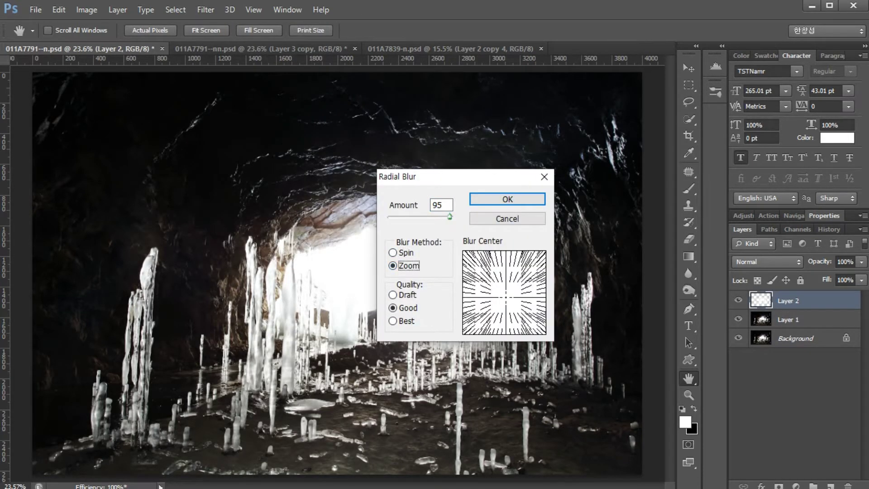
{"action": "left_click_drag", "start_coordinate": [450, 217], "coordinate": [444, 217]}
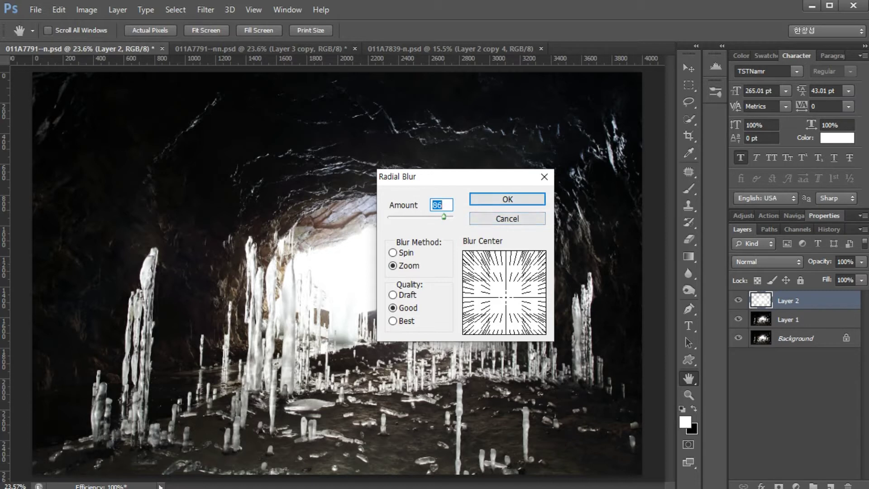
{"action": "left_click_drag", "start_coordinate": [483, 178], "coordinate": [599, 181]}
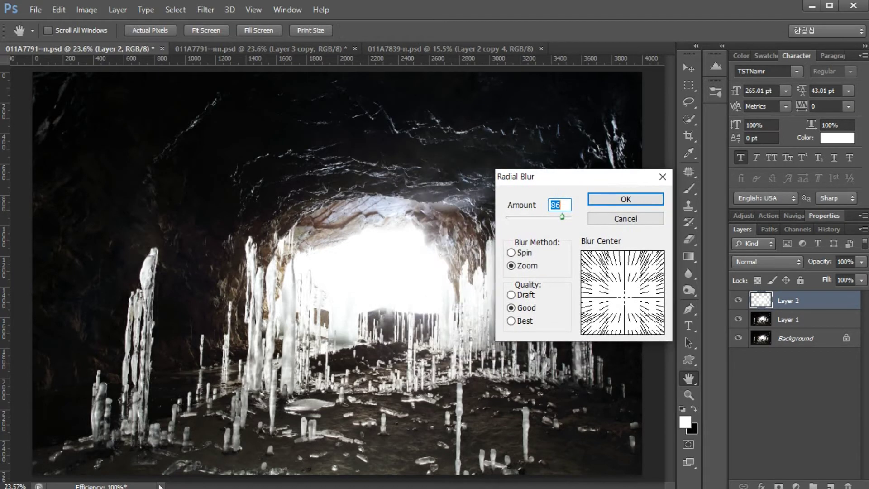
{"action": "key", "text": "Return"}
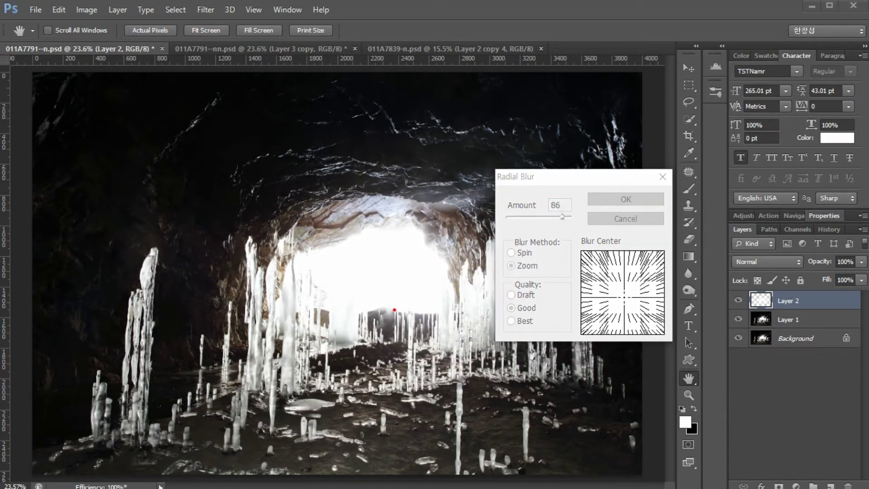
{"action": "mouse_move", "coordinate": [394, 310]}
{"action": "left_mouse_down"}
{"action": "mouse_move", "coordinate": [317, 240]}
{"action": "mouse_move", "coordinate": [389, 220]}
{"action": "mouse_move", "coordinate": [434, 240]}
{"action": "mouse_move", "coordinate": [445, 290]}
{"action": "mouse_move", "coordinate": [400, 312]}
{"action": "left_mouse_up"}
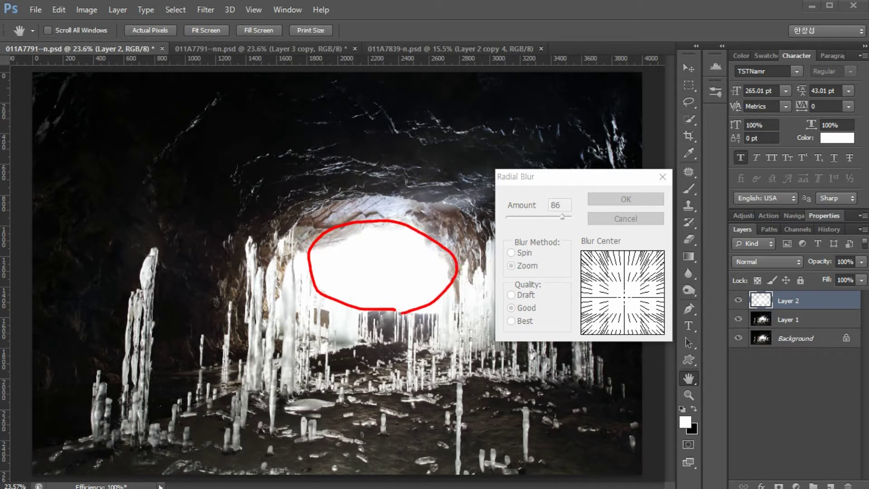
{"action": "mouse_move", "coordinate": [643, 267]}
{"action": "left_mouse_down"}
{"action": "mouse_move", "coordinate": [633, 279]}
{"action": "mouse_move", "coordinate": [601, 275]}
{"action": "left_mouse_up"}
{"action": "left_click_drag", "start_coordinate": [609, 307], "coordinate": [601, 326]}
{"action": "left_click_drag", "start_coordinate": [640, 304], "coordinate": [654, 313]}
{"action": "left_click_drag", "start_coordinate": [639, 282], "coordinate": [645, 273]}
{"action": "mouse_move", "coordinate": [642, 277]}
{"action": "left_mouse_down"}
{"action": "mouse_move", "coordinate": [649, 268]}
{"action": "mouse_move", "coordinate": [614, 271]}
{"action": "left_mouse_up"}
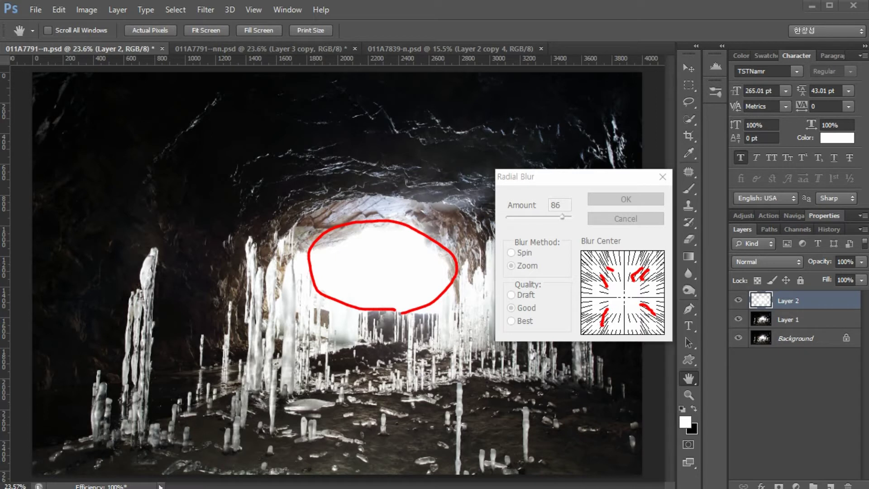
- Shift the blur center slightly toward the lower right of the preview and apply the Radial Blur to Layer 2
{"action": "key", "text": "Escape"}
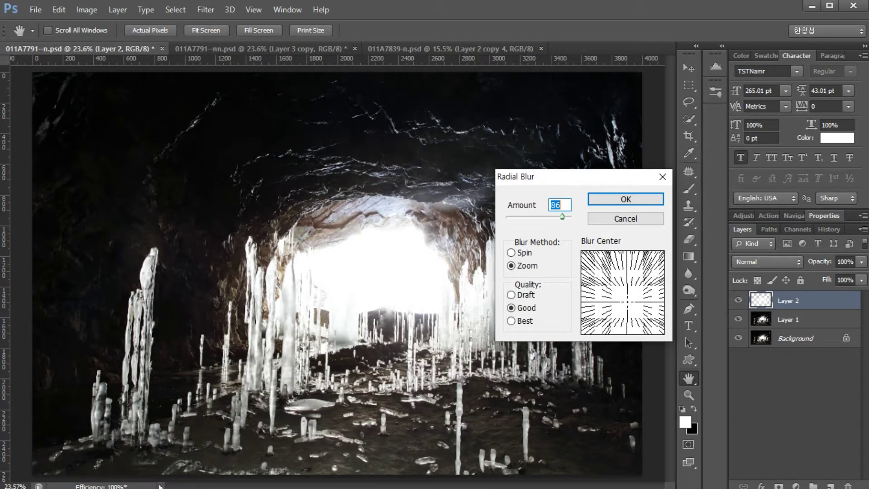
{"action": "key", "text": "Return"}
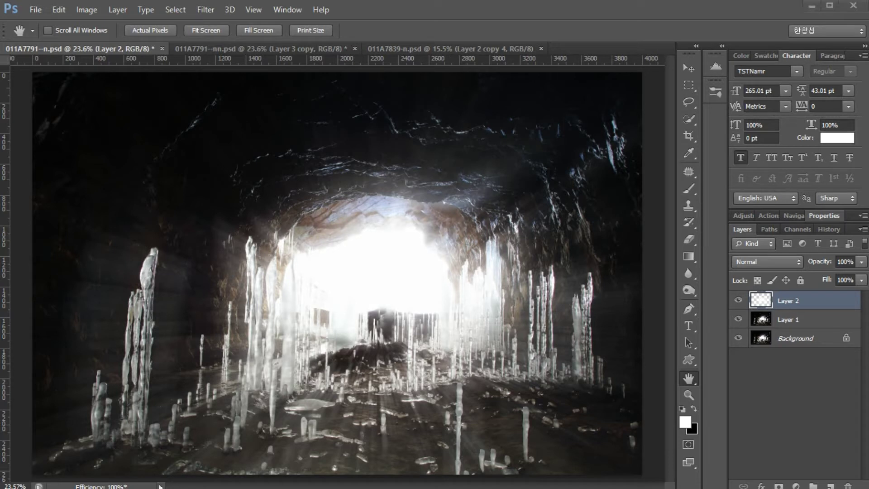
{"action": "mouse_move", "coordinate": [378, 180]}
{"action": "left_mouse_down"}
{"action": "mouse_move", "coordinate": [274, 209]}
{"action": "mouse_move", "coordinate": [148, 208]}
{"action": "mouse_move", "coordinate": [197, 110]}
{"action": "mouse_move", "coordinate": [411, 87]}
{"action": "mouse_move", "coordinate": [577, 116]}
{"action": "mouse_move", "coordinate": [398, 171]}
{"action": "left_mouse_up"}
{"action": "mouse_move", "coordinate": [405, 444]}
{"action": "left_mouse_down"}
{"action": "mouse_move", "coordinate": [342, 453]}
{"action": "mouse_move", "coordinate": [240, 373]}
{"action": "mouse_move", "coordinate": [369, 256]}
{"action": "mouse_move", "coordinate": [562, 369]}
{"action": "mouse_move", "coordinate": [437, 410]}
{"action": "left_mouse_up"}
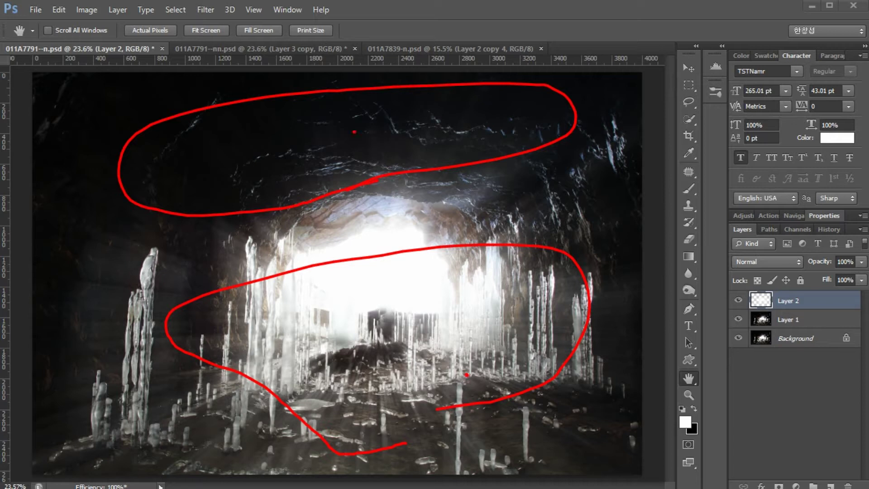
{"action": "key", "text": "Escape"}
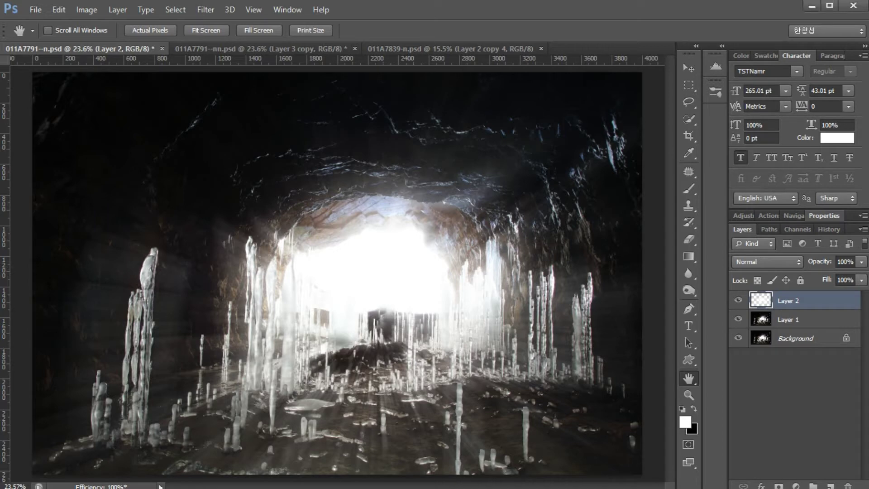
- Duplicate the blurred Layer 2 to strengthen the light rays, and compare the image with the copy hidden and shown
{"action": "key", "text": "ctrl+j"}
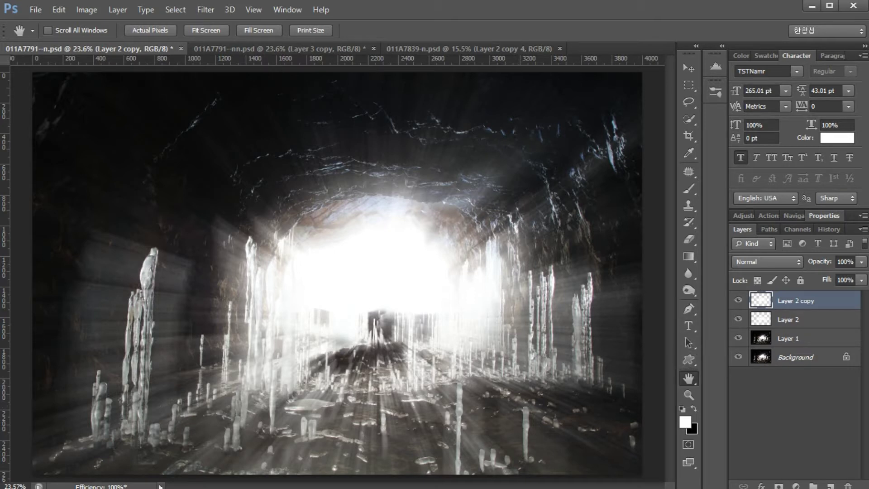
{"action": "left_click", "coordinate": [739, 300]}
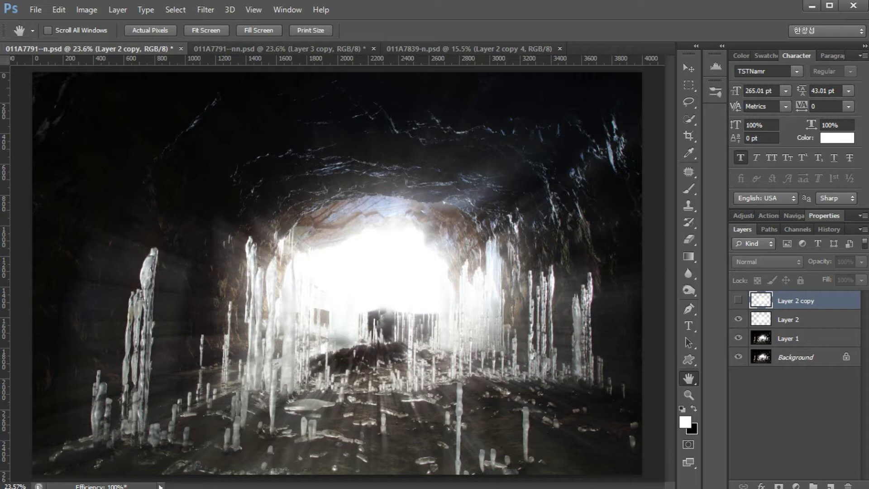
{"action": "left_click", "coordinate": [738, 299]}
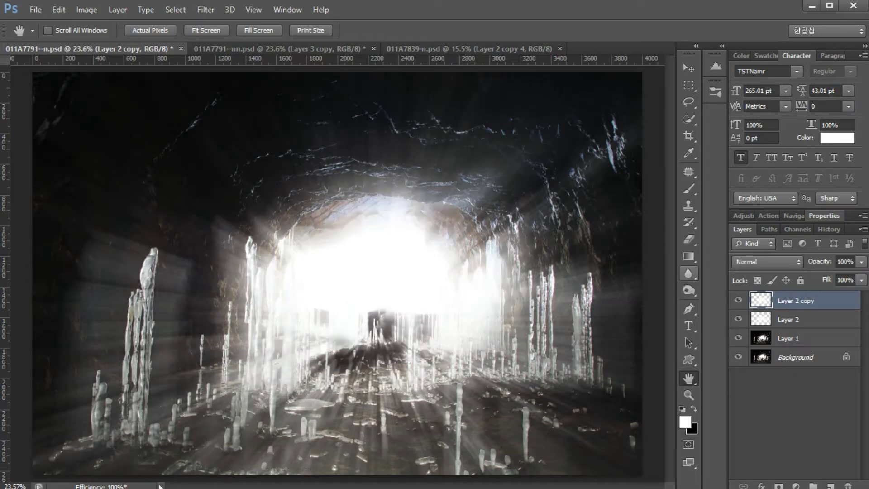
- Try a further duplicate of Layer 2 copy for stronger rays, and undo it
{"action": "key", "text": "ctrl+j"}
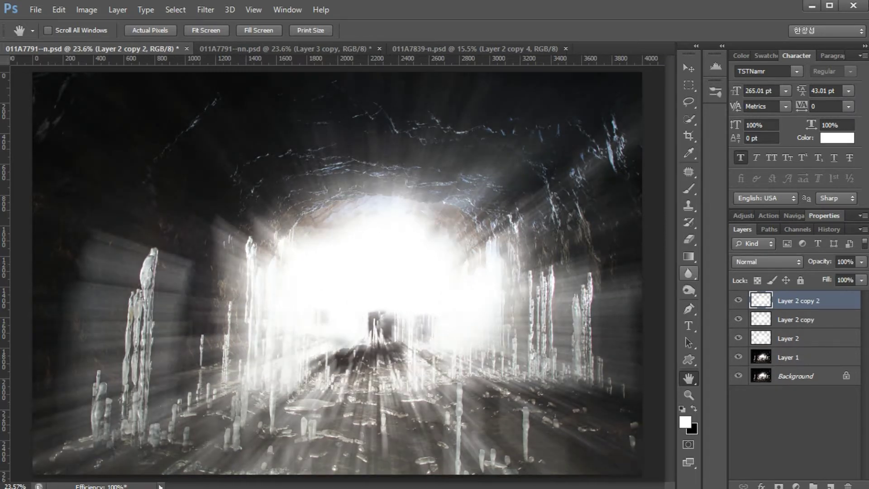
{"action": "key", "text": "ctrl+z"}
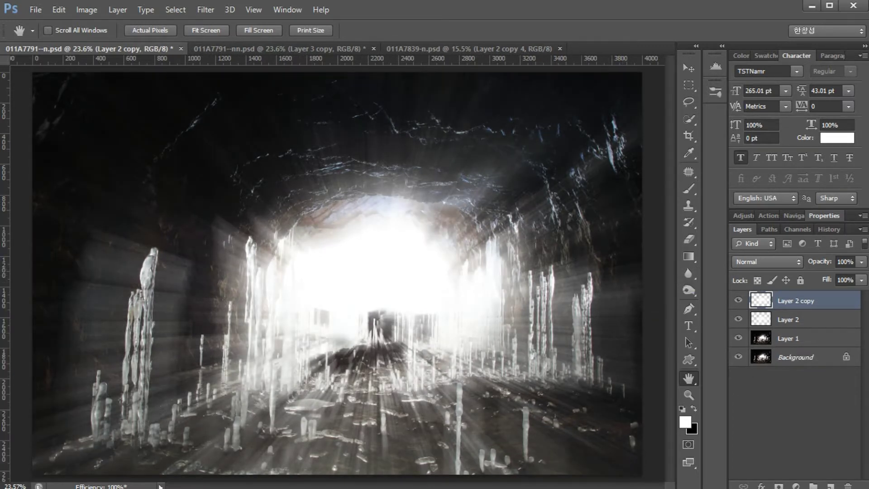
- Hide Layer 2 so that only its copy supplies the rays, and switch to the Brush tool
{"action": "left_click", "coordinate": [738, 319]}
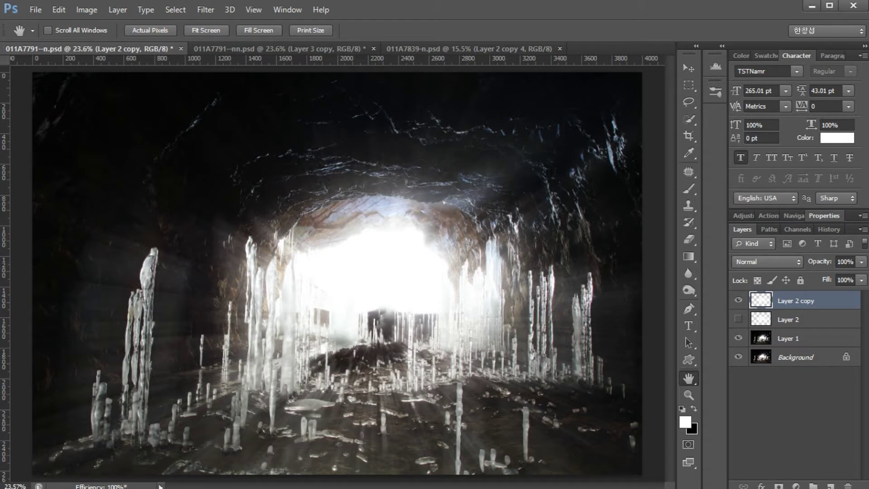
{"action": "key", "text": "b"}
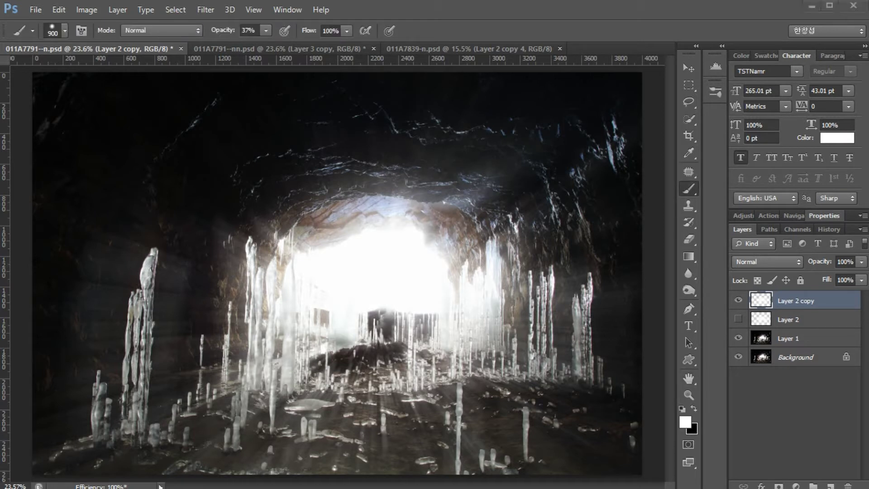
{"action": "mouse_move", "coordinate": [833, 270]}
{"action": "left_mouse_down"}
{"action": "mouse_move", "coordinate": [845, 255]}
{"action": "mouse_move", "coordinate": [833, 277]}
{"action": "left_mouse_up"}
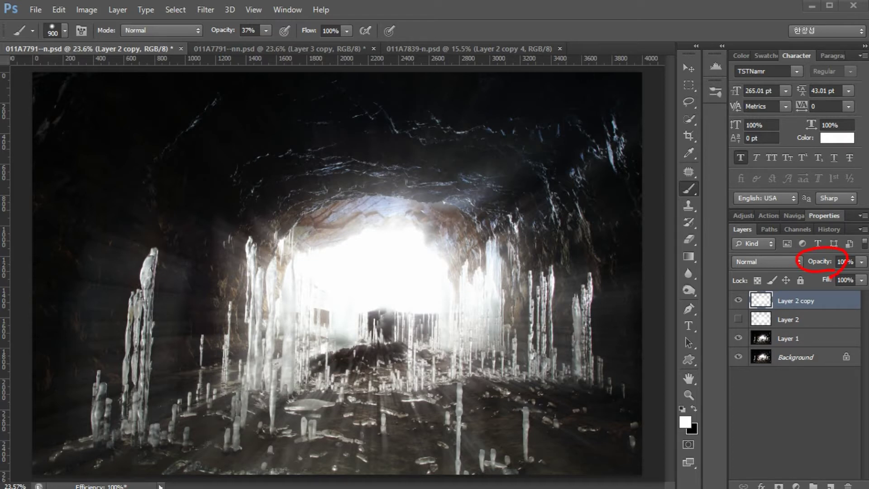
{"action": "mouse_move", "coordinate": [263, 23]}
{"action": "left_mouse_down"}
{"action": "mouse_move", "coordinate": [256, 41]}
{"action": "mouse_move", "coordinate": [213, 39]}
{"action": "mouse_move", "coordinate": [265, 35]}
{"action": "left_mouse_up"}
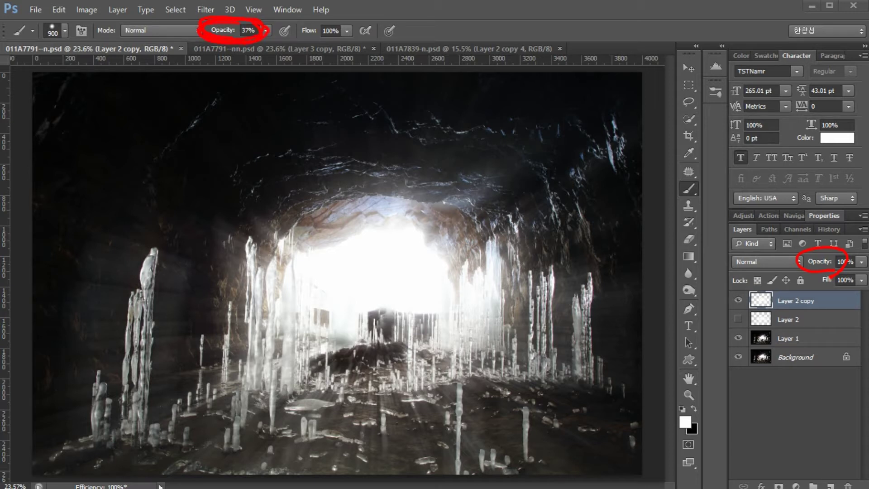
{"action": "mouse_move", "coordinate": [682, 100]}
{"action": "left_mouse_down"}
{"action": "mouse_move", "coordinate": [675, 194]}
{"action": "mouse_move", "coordinate": [702, 161]}
{"action": "mouse_move", "coordinate": [700, 103]}
{"action": "left_mouse_up"}
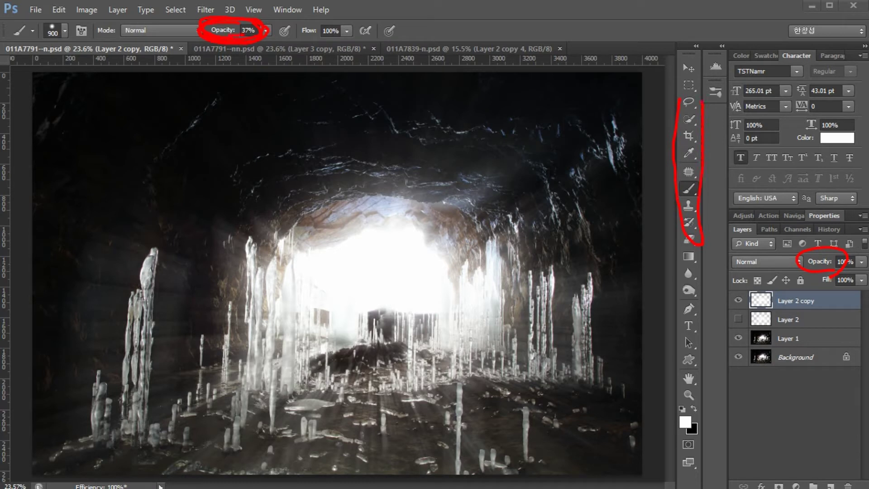
{"action": "mouse_move", "coordinate": [199, 35]}
{"action": "left_mouse_down"}
{"action": "mouse_move", "coordinate": [213, 24]}
{"action": "mouse_move", "coordinate": [253, 26]}
{"action": "left_mouse_up"}
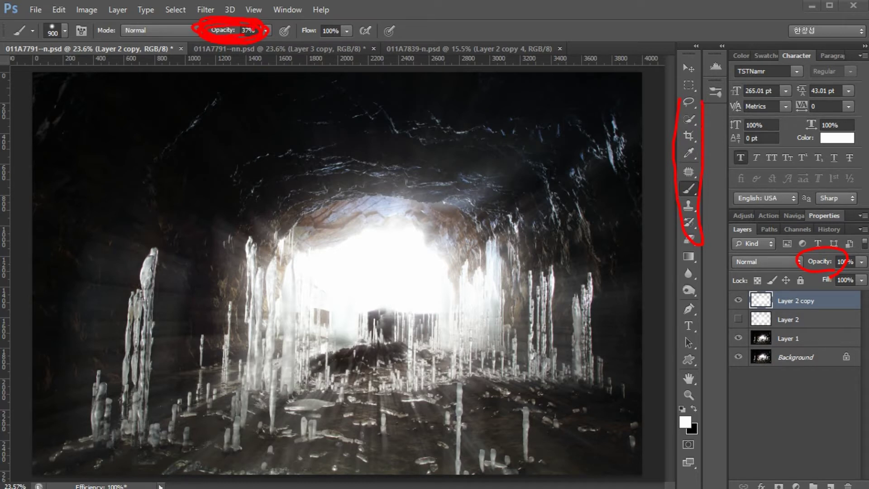
{"action": "mouse_move", "coordinate": [269, 26]}
{"action": "left_mouse_down"}
{"action": "mouse_move", "coordinate": [228, 31]}
{"action": "mouse_move", "coordinate": [252, 30]}
{"action": "left_mouse_up"}
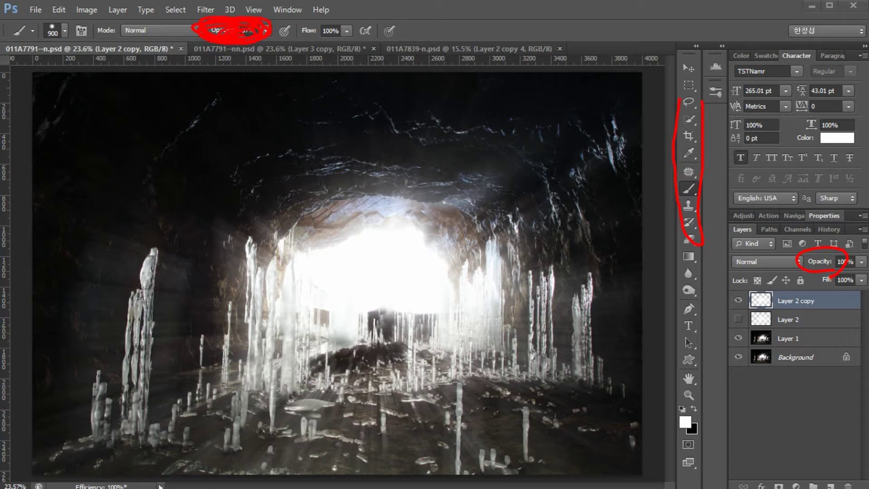
{"action": "mouse_move", "coordinate": [831, 277]}
{"action": "left_mouse_down"}
{"action": "mouse_move", "coordinate": [808, 252]}
{"action": "mouse_move", "coordinate": [831, 270]}
{"action": "left_mouse_up"}
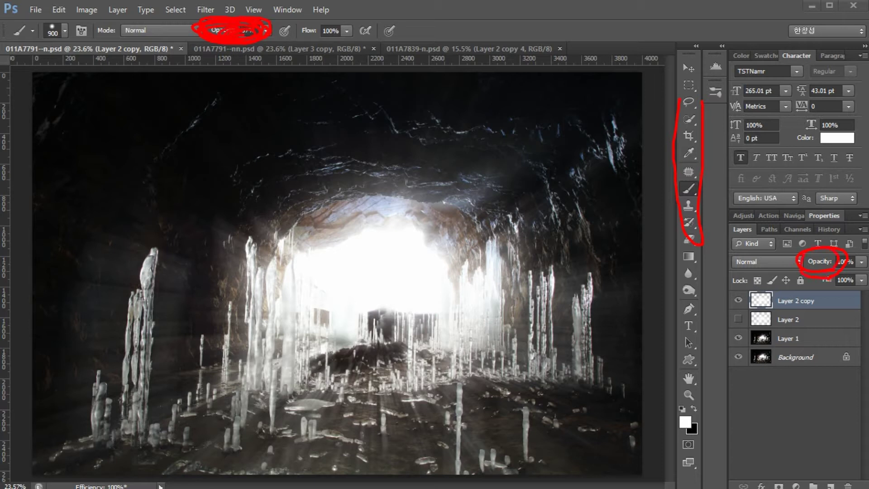
- Try the opacity of Layer 2 copy at 19%, 90% and 2%, and return it to 100%
{"action": "key", "text": "Escape"}
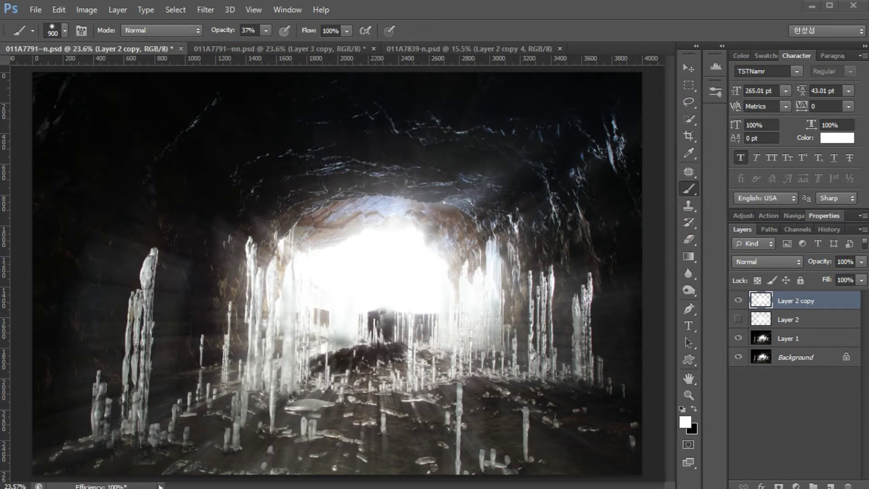
{"action": "left_click_drag", "start_coordinate": [819, 261], "coordinate": [794, 261]}
{"action": "type", "text": "100"}
{"action": "key", "text": "Return"}
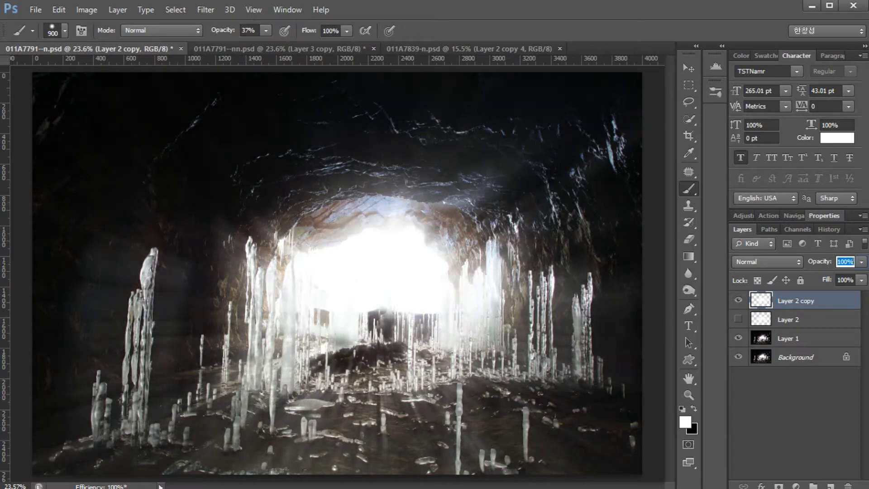
{"action": "type", "text": "19"}
{"action": "key", "text": "Return"}
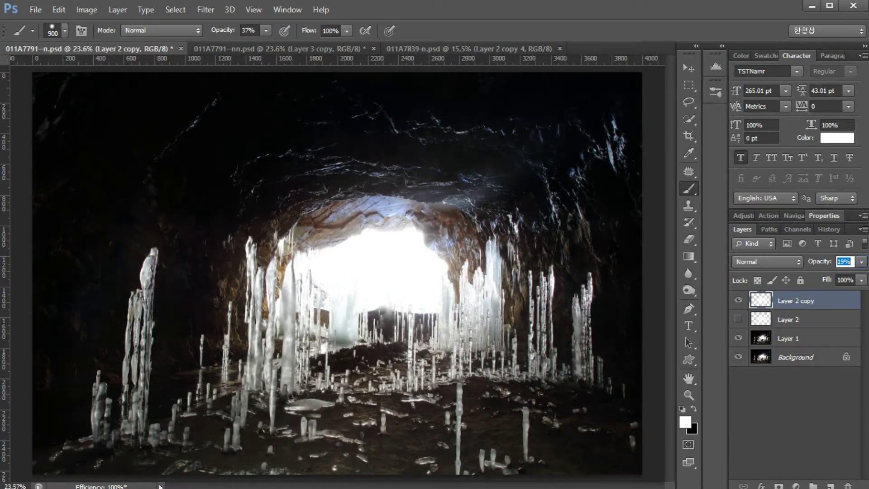
{"action": "type", "text": "90"}
{"action": "key", "text": "Return"}
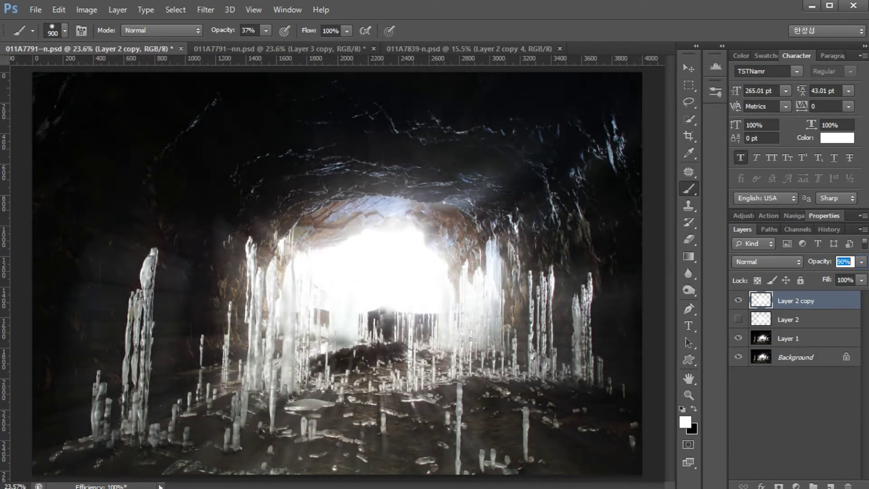
{"action": "type", "text": "2"}
{"action": "key", "text": "Return"}
{"action": "type", "text": "100"}
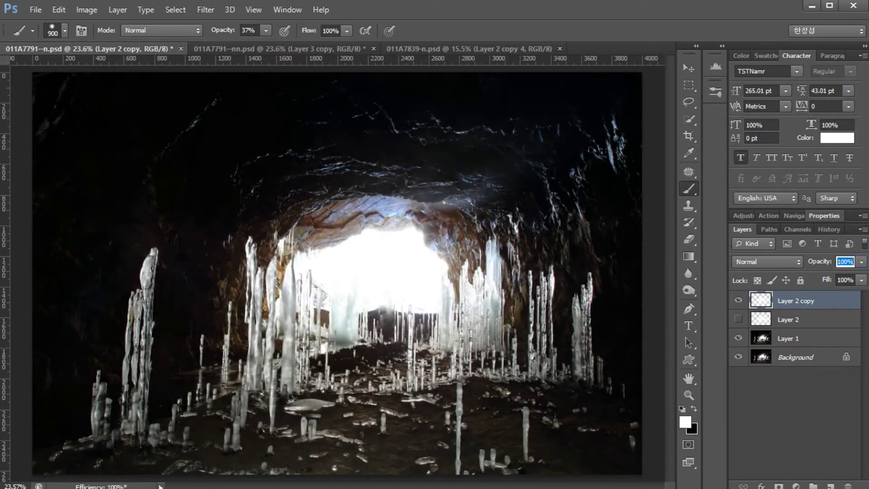
{"action": "key", "text": "Return"}
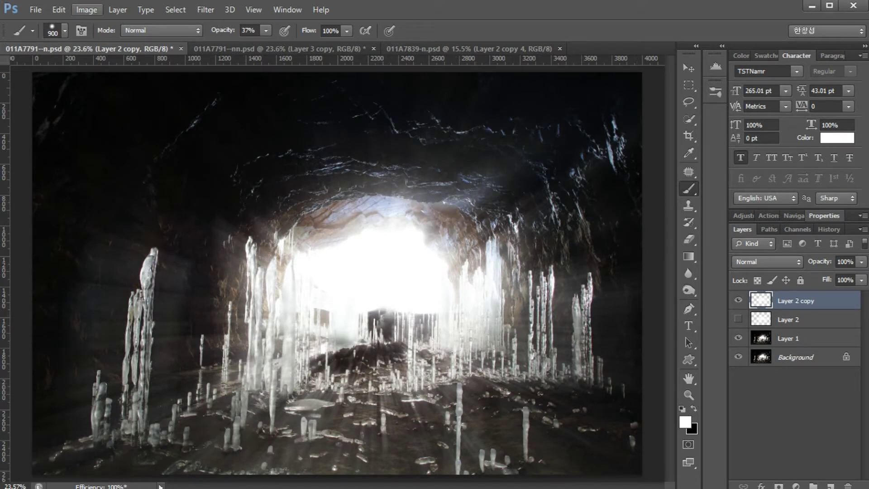
- Try flipping the entire canvas vertically, and undo the flip
{"action": "left_click", "coordinate": [87, 9]}
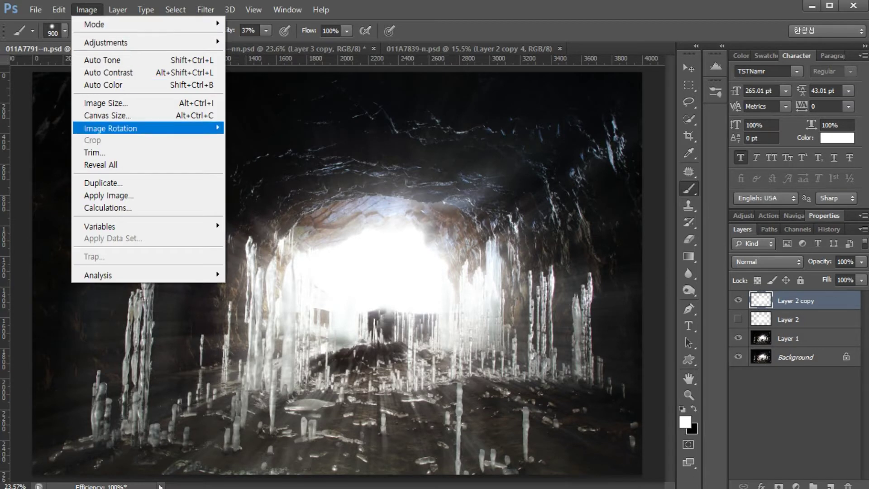
{"action": "mouse_move", "coordinate": [136, 129]}
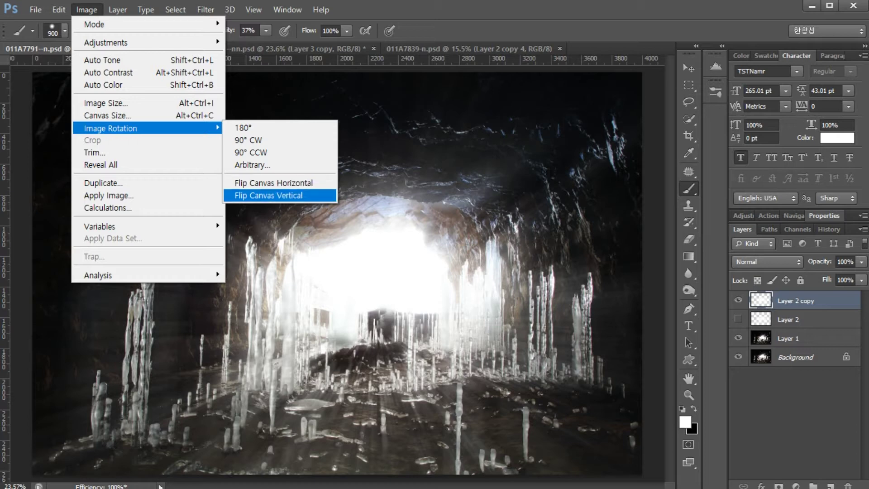
{"action": "left_click", "coordinate": [268, 196]}
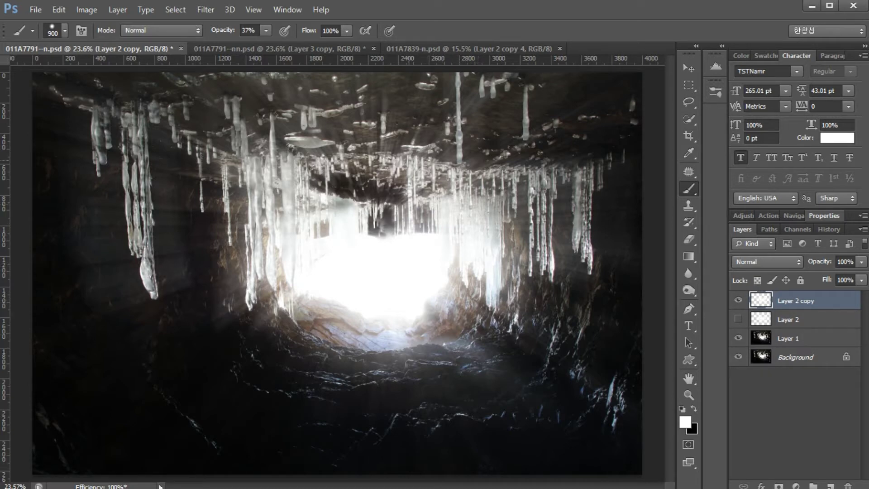
{"action": "key", "text": "ctrl+z"}
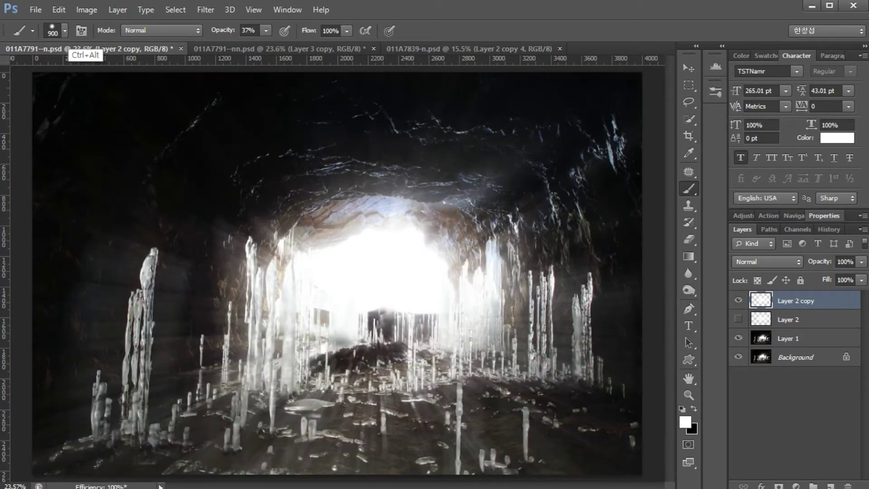
- Flip only the Layer 2 copy vertically, leaving the canvas orientation as it is
{"action": "left_click", "coordinate": [59, 9]}
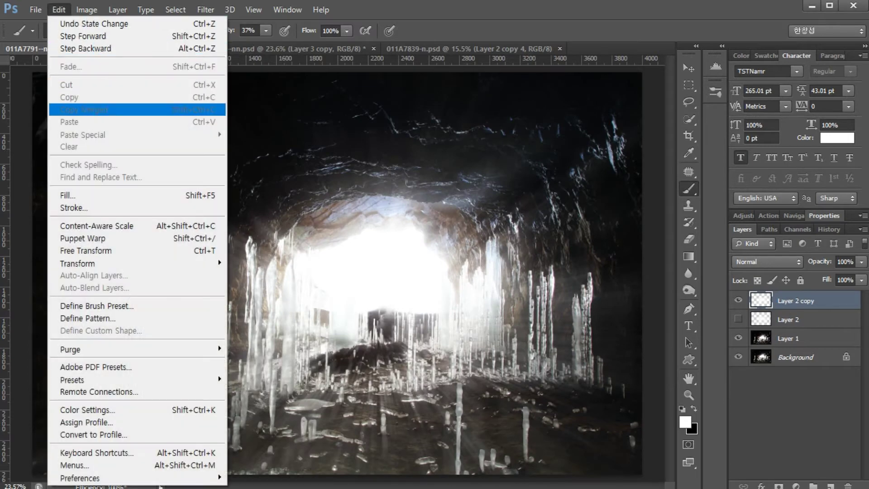
{"action": "mouse_move", "coordinate": [136, 263]}
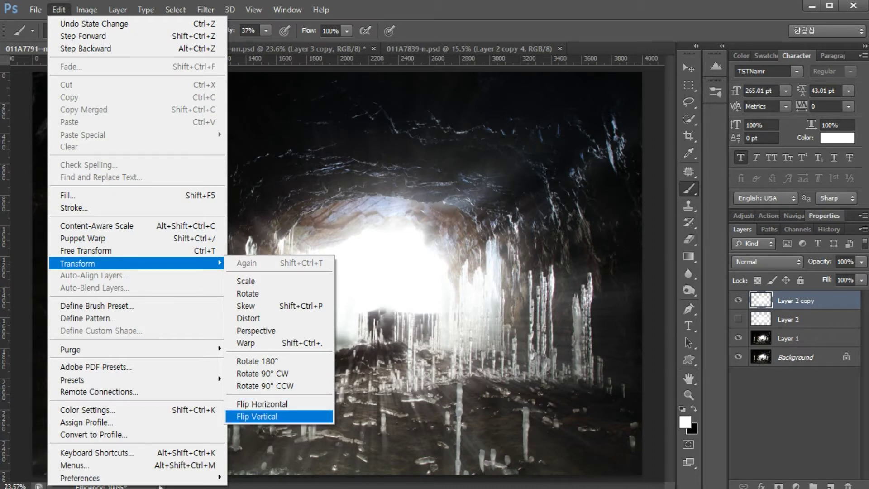
{"action": "left_click", "coordinate": [257, 416]}
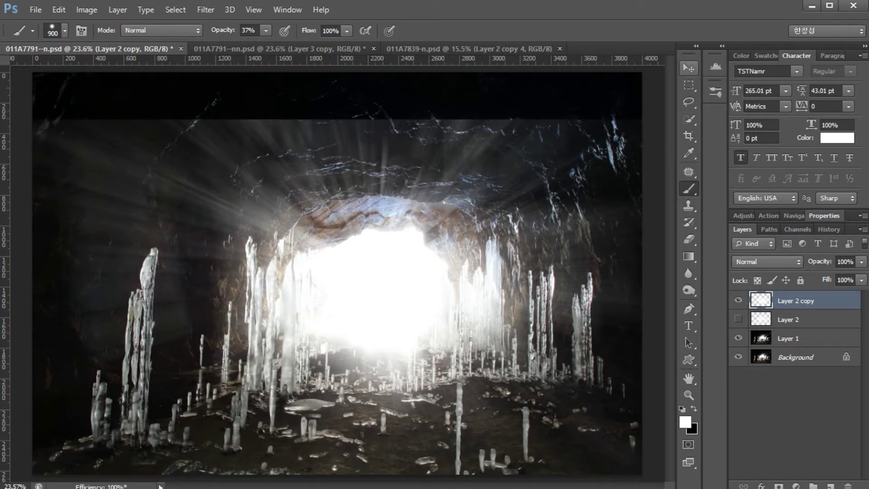
- Move the flipped Layer 2 copy straight up in large increments until its rays reach the upper edge of the photo
{"action": "left_click", "coordinate": [688, 68]}
{"action": "key", "text": "shift+Up"}
{"action": "key", "text": "shift+Up"}
{"action": "key", "text": "shift+Up"}
{"action": "key", "text": "shift+Up"}
{"action": "key", "text": "shift+Up"}
{"action": "key", "text": "shift+Up"}
{"action": "key", "text": "shift+Up"}
{"action": "key", "text": "shift+Up"}
{"action": "key", "text": "shift+Up"}
{"action": "key", "text": "shift+Up"}
{"action": "key", "text": "shift+Up"}
{"action": "key", "text": "shift+Up"}
{"action": "key", "text": "shift+Up"}
{"action": "key", "text": "shift+Up"}
{"action": "key", "text": "shift+Up"}
{"action": "key", "text": "shift+Up"}
{"action": "key", "text": "shift+Up"}
{"action": "key", "text": "shift+Up"}
{"action": "key", "text": "shift+Up"}
{"action": "key", "text": "shift+Up"}
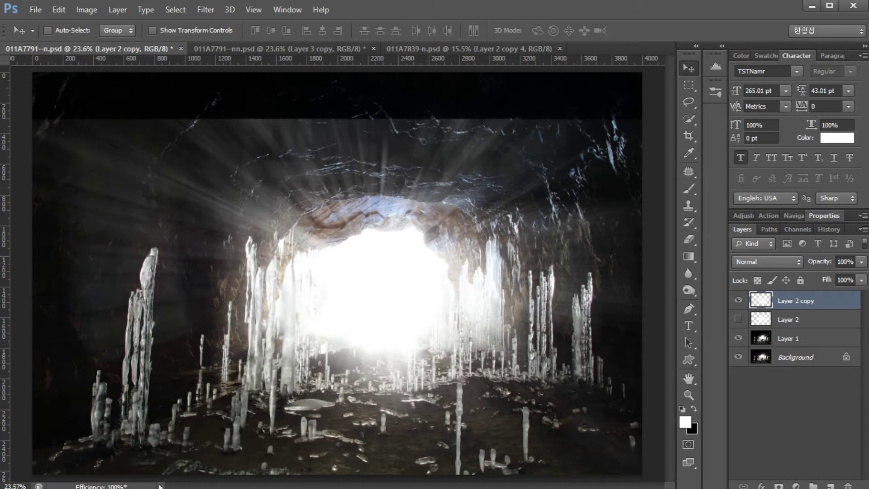
{"action": "key", "text": "shift+Up"}
{"action": "key", "text": "shift+Up"}
{"action": "key", "text": "shift+Up"}
{"action": "key", "text": "shift+Up"}
{"action": "key", "text": "shift+Up"}
{"action": "key", "text": "shift+Up"}
{"action": "key", "text": "shift+Up"}
{"action": "key", "text": "shift+Up"}
{"action": "key", "text": "shift+Up"}
{"action": "key", "text": "shift+Up"}
{"action": "key", "text": "shift+Up"}
{"action": "key", "text": "shift+Up"}
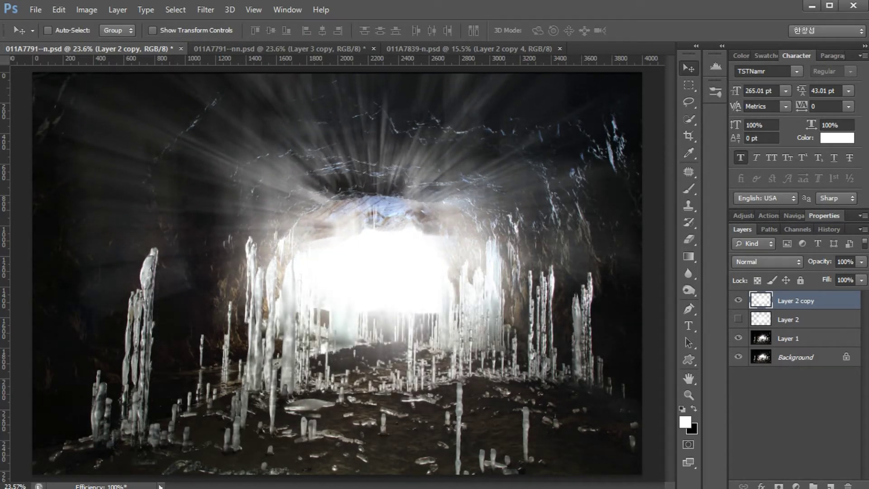
{"action": "key", "text": "shift+Up"}
{"action": "key", "text": "shift+Up"}
{"action": "key", "text": "shift+Up"}
{"action": "key", "text": "shift+Up"}
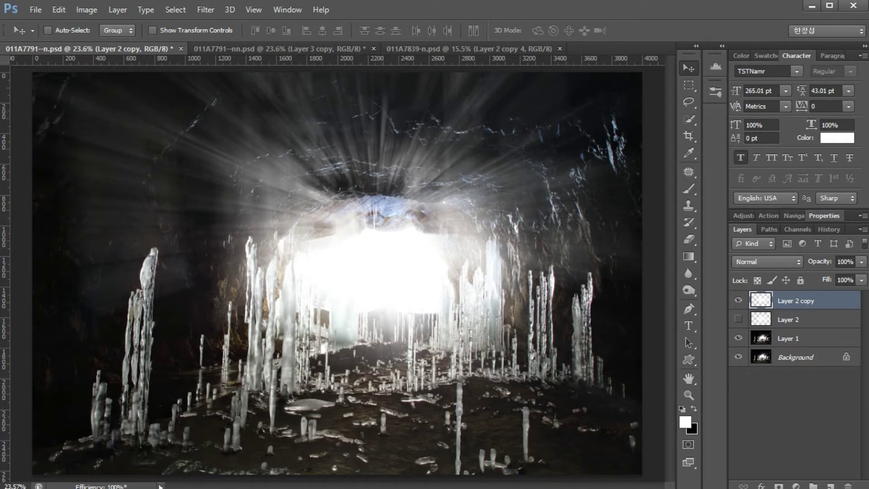
{"action": "mouse_move", "coordinate": [373, 245]}
{"action": "left_mouse_down"}
{"action": "mouse_move", "coordinate": [324, 226]}
{"action": "mouse_move", "coordinate": [406, 223]}
{"action": "mouse_move", "coordinate": [366, 255]}
{"action": "left_mouse_up"}
{"action": "key", "text": "Escape"}
- Scale Layer 2 copy up to about 128% and position it so its glow is centred over the cave opening
{"action": "key", "text": "ctrl+minus"}
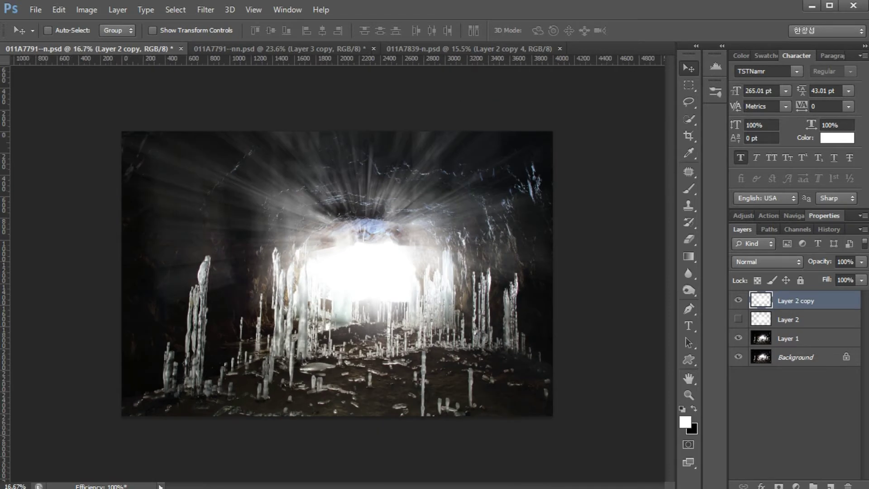
{"action": "key", "text": "ctrl+minus"}
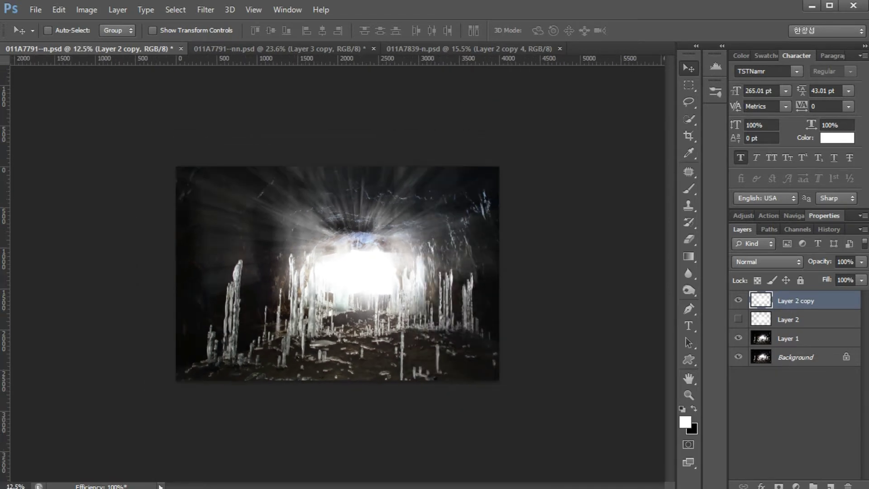
{"action": "key", "text": "ctrl+t"}
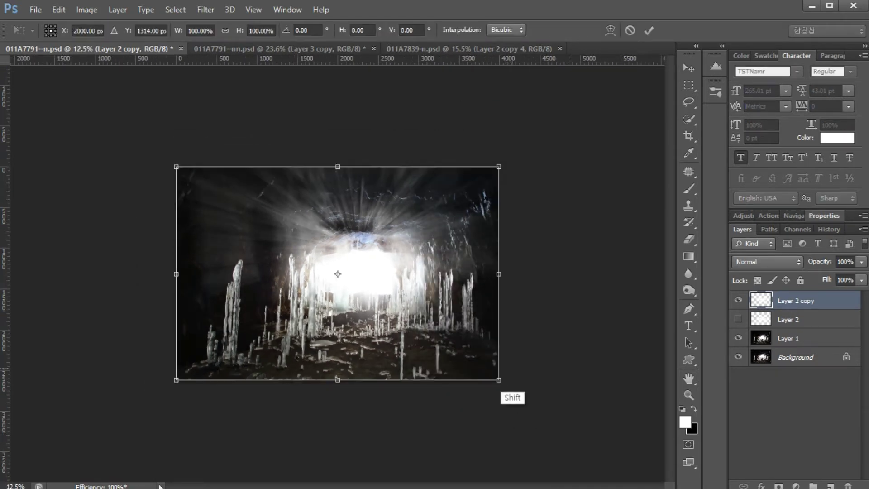
{"action": "left_click_drag", "start_coordinate": [499, 379], "coordinate": [599, 426]}
{"action": "left_click_drag", "start_coordinate": [552, 370], "coordinate": [502, 363]}
{"action": "left_click_drag", "start_coordinate": [334, 296], "coordinate": [333, 296]}
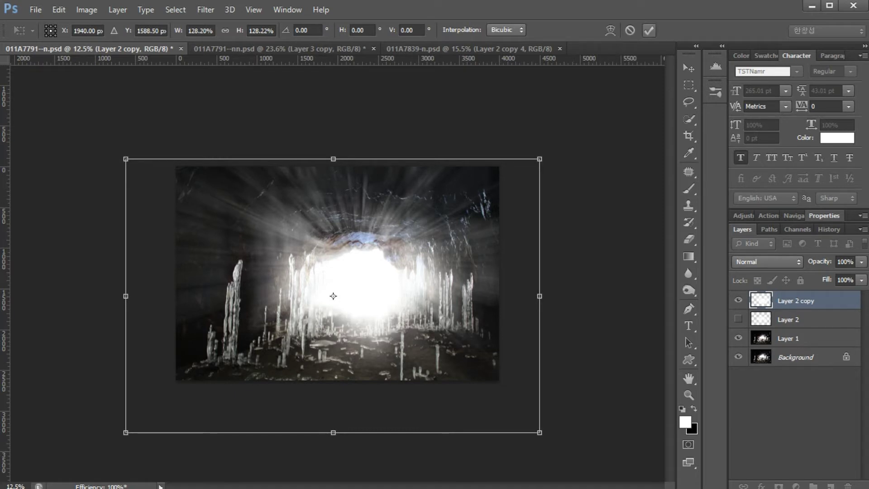
{"action": "key", "text": "Return"}
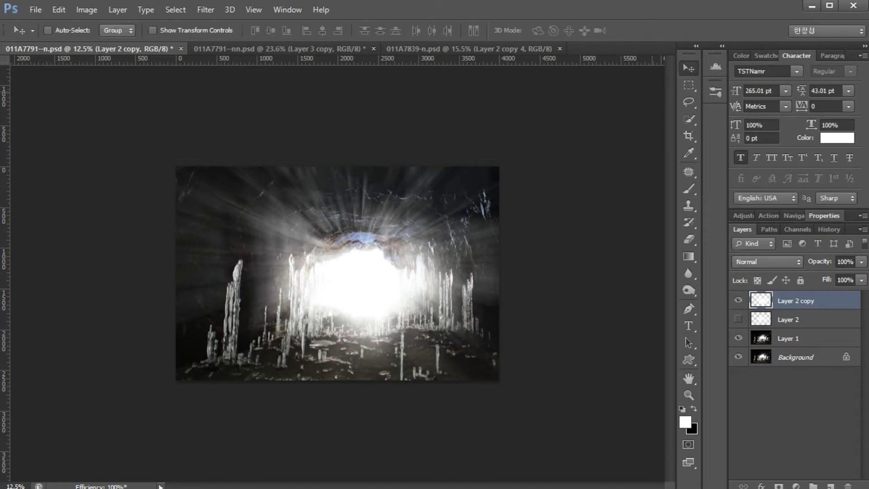
- Show Layer 2 again and lower the opacity of Layer 2 copy to 43%
{"action": "key", "text": "ctrl+plus"}
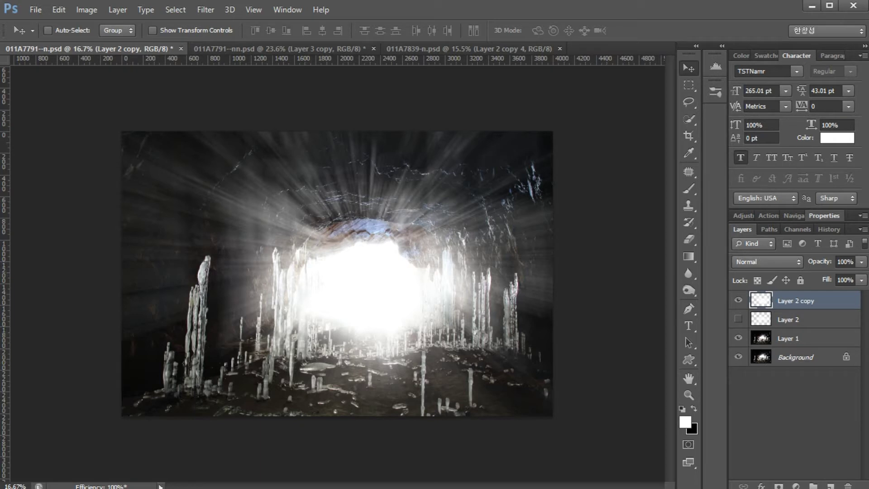
{"action": "left_click", "coordinate": [738, 319]}
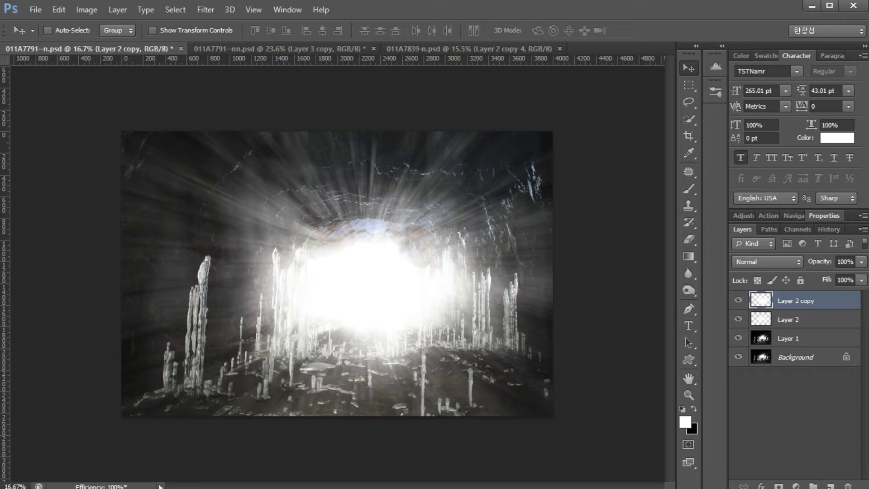
{"action": "left_click", "coordinate": [818, 261]}
{"action": "left_click_drag", "start_coordinate": [819, 260], "coordinate": [792, 260]}
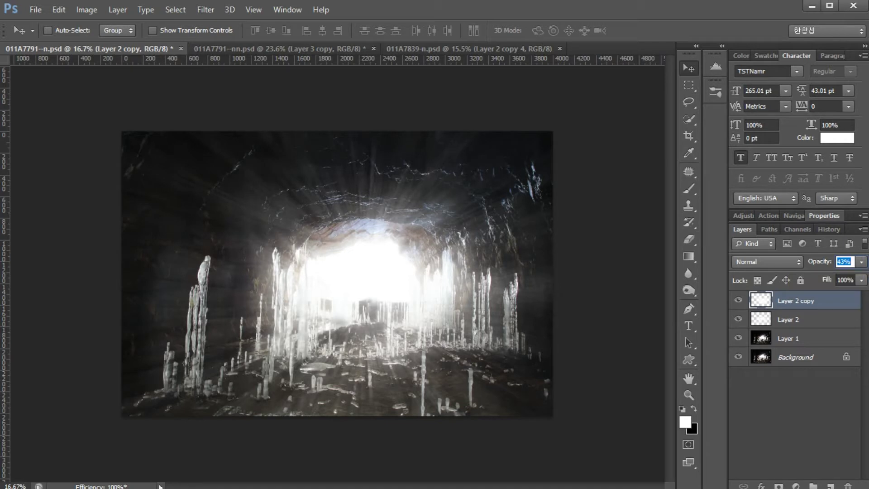
- Reduce the opacity of Layer 2 to 70%
{"action": "left_click", "coordinate": [805, 319]}
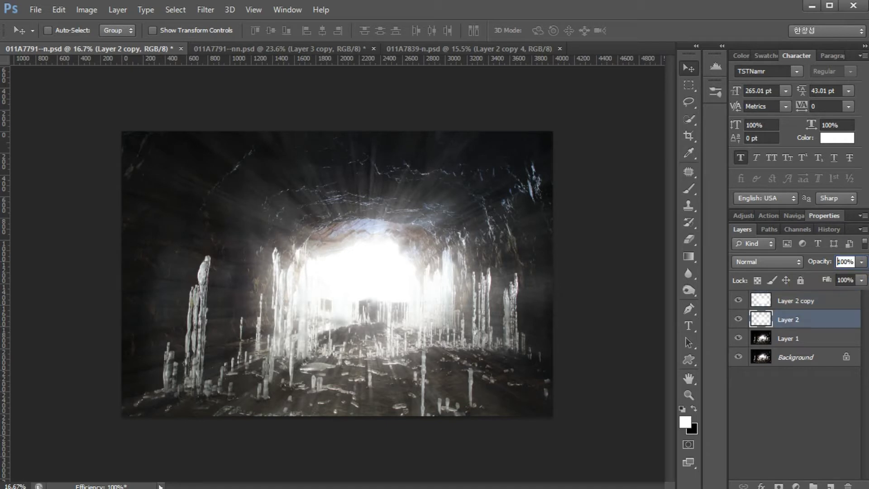
{"action": "mouse_move", "coordinate": [817, 262]}
{"action": "left_mouse_down"}
{"action": "mouse_move", "coordinate": [793, 261]}
{"action": "mouse_move", "coordinate": [800, 262]}
{"action": "left_mouse_up"}
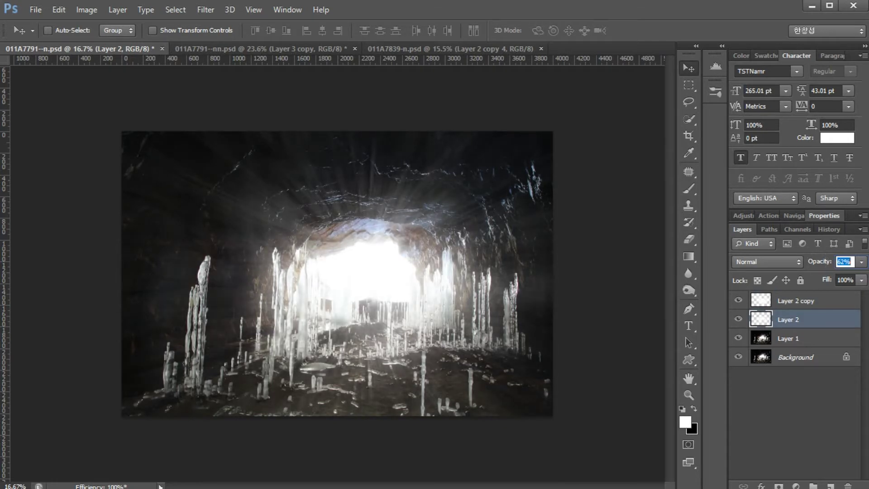
{"action": "type", "text": "70"}
{"action": "key", "text": "Return"}
- Set the opacity of Layer 2 copy to 50%
{"action": "left_click", "coordinate": [796, 301]}
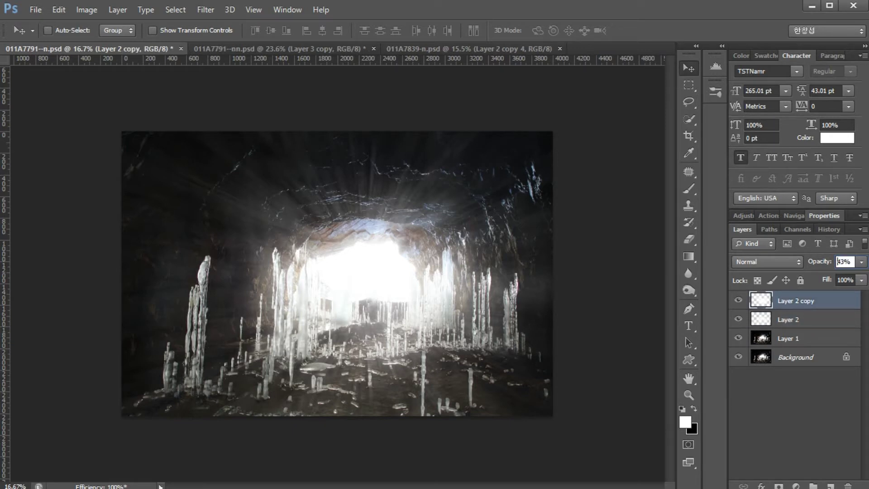
{"action": "type", "text": "50"}
{"action": "key", "text": "Return"}
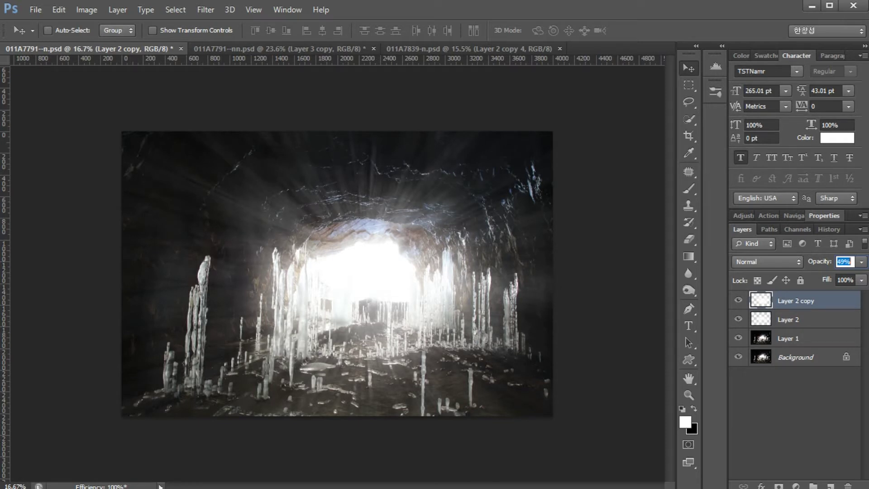
{"action": "key", "text": "Up"}
- Fit the photo to the window and compare Layer 1 on its own with the full light-ray composite
{"action": "double_click", "coordinate": [689, 379]}
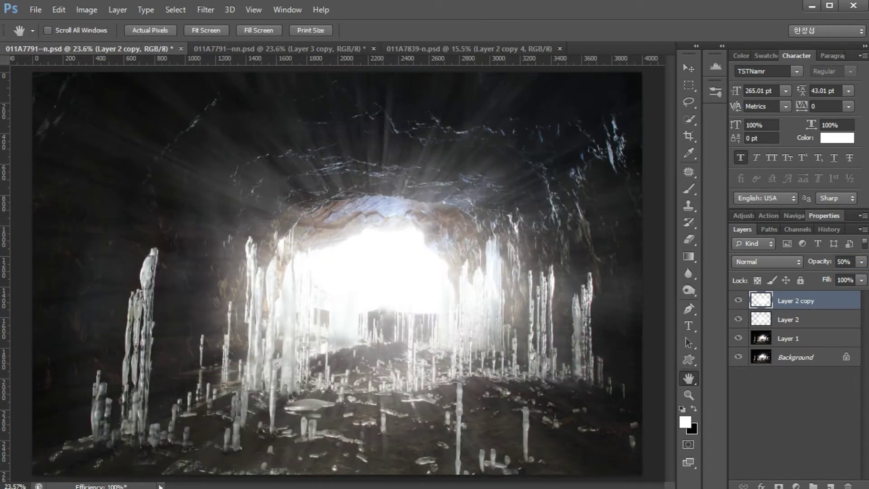
{"action": "left_click", "coordinate": [739, 338], "text": "alt"}
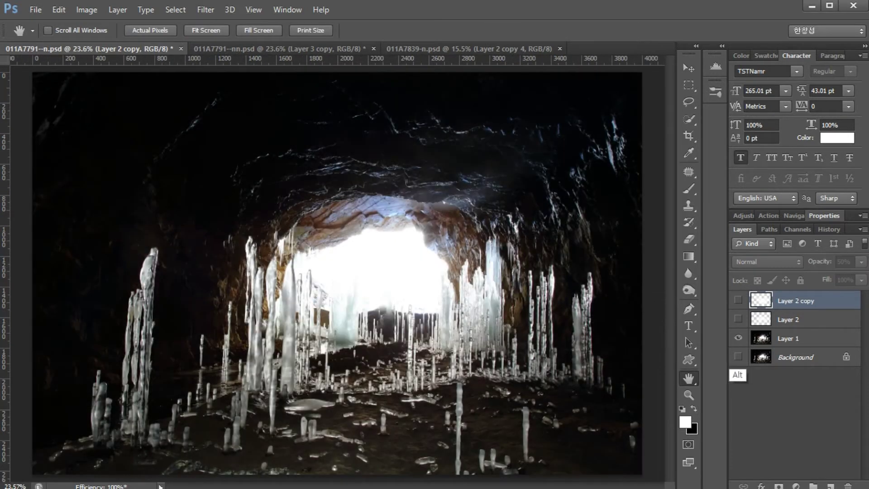
{"action": "left_click", "coordinate": [739, 338], "text": "alt"}
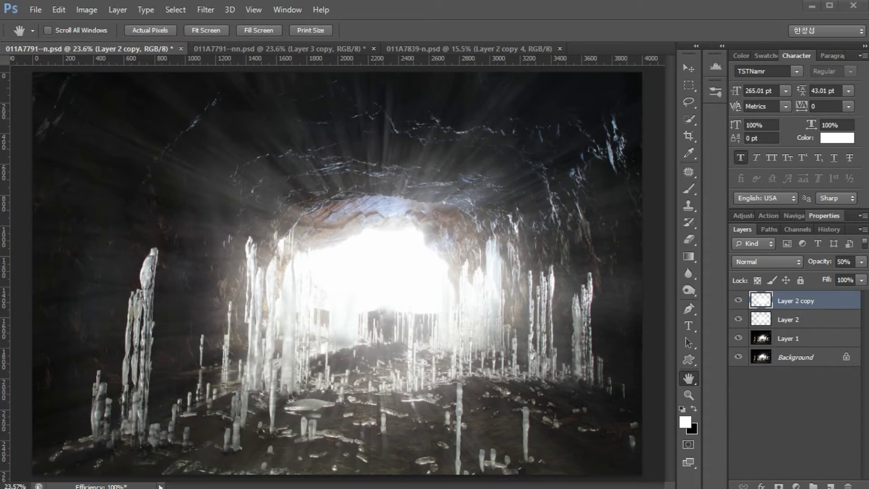
{"action": "mouse_move", "coordinate": [274, 405]}
{"action": "left_mouse_down"}
{"action": "mouse_move", "coordinate": [243, 363]}
{"action": "mouse_move", "coordinate": [240, 301]}
{"action": "mouse_move", "coordinate": [247, 259]}
{"action": "mouse_move", "coordinate": [282, 245]}
{"action": "mouse_move", "coordinate": [295, 283]}
{"action": "mouse_move", "coordinate": [296, 372]}
{"action": "mouse_move", "coordinate": [281, 403]}
{"action": "left_mouse_up"}
{"action": "mouse_move", "coordinate": [146, 420]}
{"action": "left_mouse_down"}
{"action": "mouse_move", "coordinate": [125, 274]}
{"action": "mouse_move", "coordinate": [162, 304]}
{"action": "left_mouse_up"}
{"action": "mouse_move", "coordinate": [441, 319]}
{"action": "left_mouse_down"}
{"action": "mouse_move", "coordinate": [491, 249]}
{"action": "mouse_move", "coordinate": [509, 321]}
{"action": "mouse_move", "coordinate": [492, 365]}
{"action": "left_mouse_up"}
{"action": "mouse_move", "coordinate": [583, 365]}
{"action": "left_mouse_down"}
{"action": "mouse_move", "coordinate": [573, 310]}
{"action": "mouse_move", "coordinate": [593, 339]}
{"action": "left_mouse_up"}
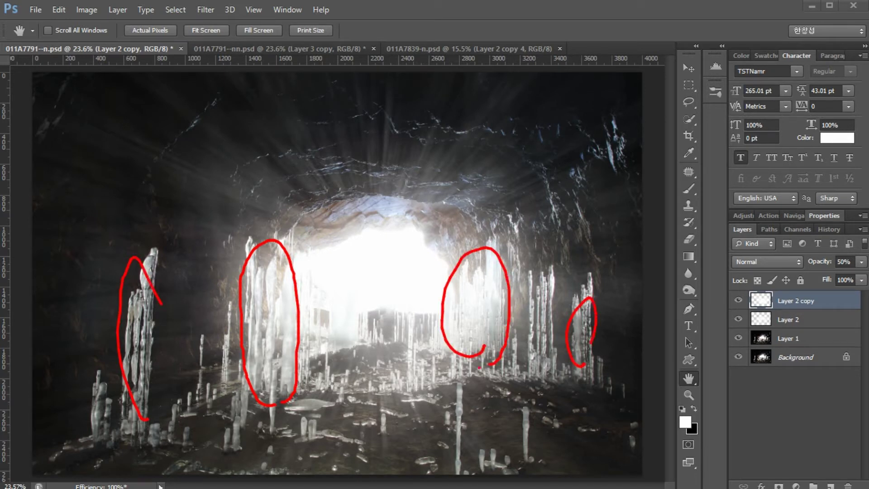
{"action": "left_click_drag", "start_coordinate": [480, 367], "coordinate": [472, 319]}
{"action": "mouse_move", "coordinate": [436, 345]}
{"action": "left_mouse_down"}
{"action": "mouse_move", "coordinate": [333, 313]}
{"action": "mouse_move", "coordinate": [346, 312]}
{"action": "left_mouse_up"}
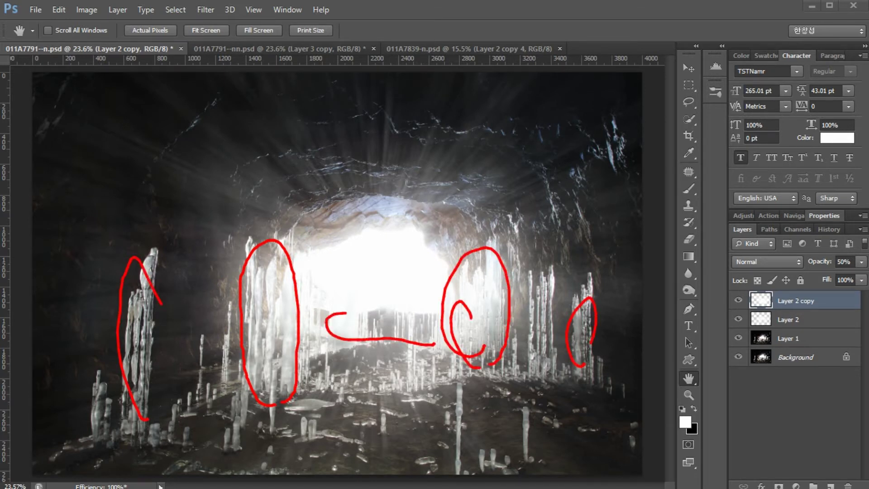
{"action": "key", "text": "Escape"}
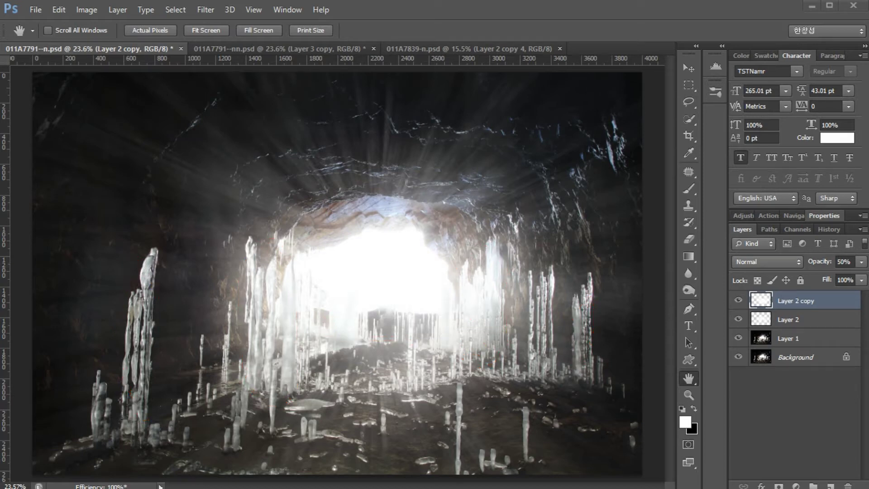
- Compare the image with Layer 2 copy hidden and shown
{"action": "key", "text": "ctrl+comma"}
{"action": "key", "text": "ctrl+comma"}
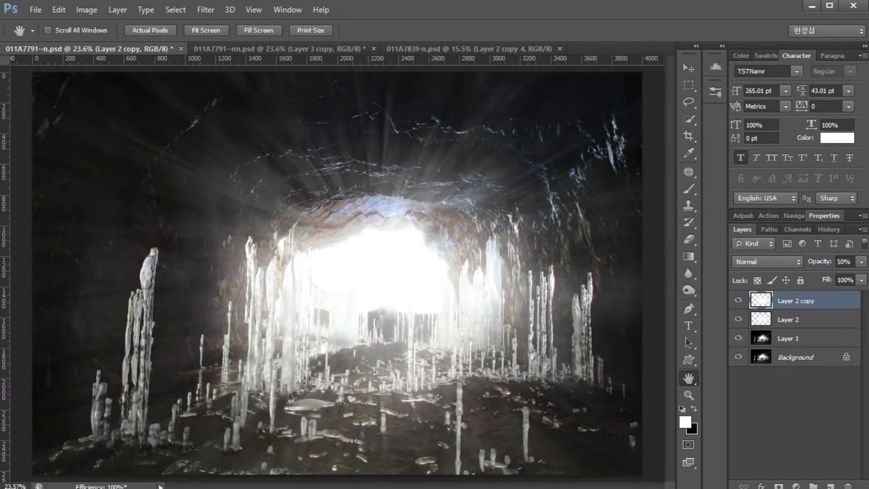
- Add a layer mask to Layer 2 and switch to the Brush with black as the painting colour
{"action": "left_click", "coordinate": [796, 319]}
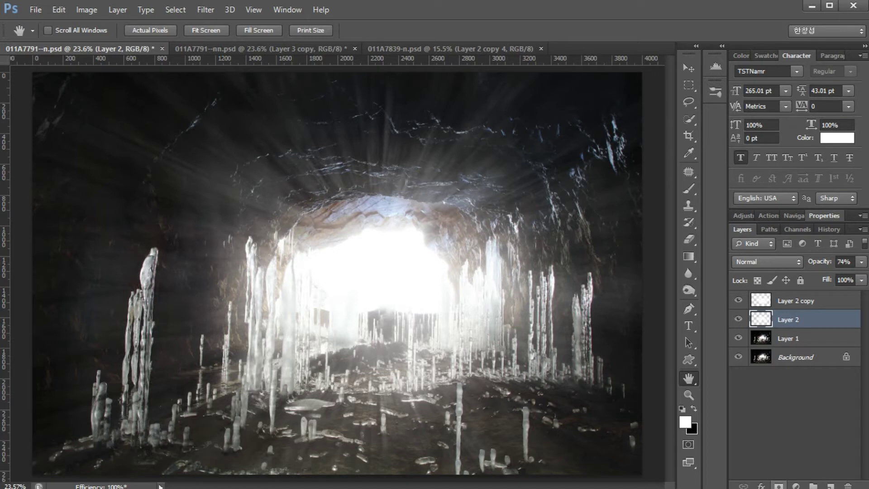
{"action": "left_click", "coordinate": [779, 486]}
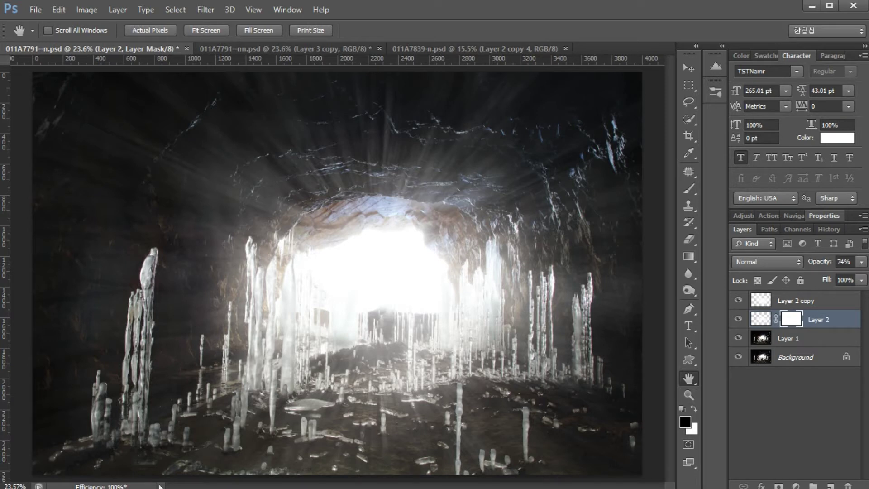
{"action": "key", "text": "b"}
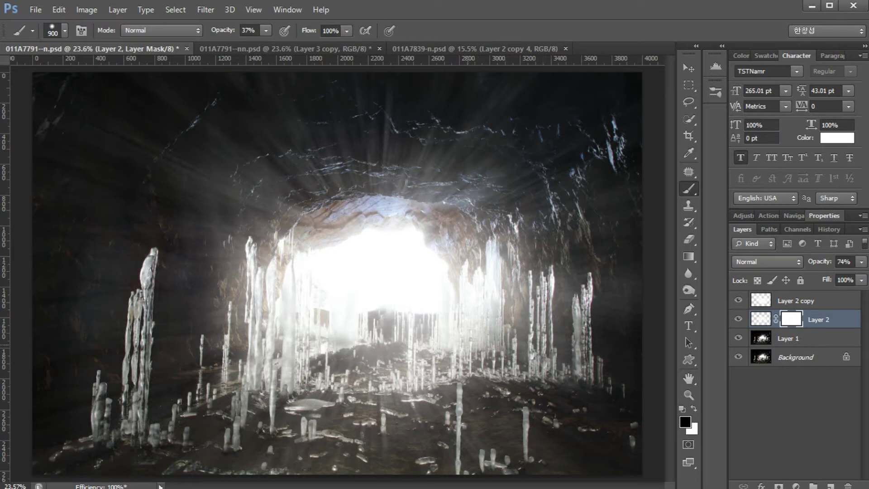
- Soften the rays over the ice columns on Layer 2's mask with a 200-pixel black brush at 12% and 24% opacity
{"action": "left_click", "coordinate": [249, 30]}
{"action": "key", "text": "Down"}
{"action": "key", "text": "Down"}
{"action": "key", "text": "Down"}
{"action": "key", "text": "Down"}
{"action": "key", "text": "Down"}
{"action": "key", "text": "Down"}
{"action": "key", "text": "Down"}
{"action": "key", "text": "Down"}
{"action": "key", "text": "Down"}
{"action": "key", "text": "Down"}
{"action": "key", "text": "Down"}
{"action": "key", "text": "Down"}
{"action": "key", "text": "Return"}
{"action": "key", "text": "bracketleft"}
{"action": "key", "text": "bracketleft"}
{"action": "key", "text": "bracketleft"}
{"action": "key", "text": "bracketleft"}
{"action": "key", "text": "bracketleft"}
{"action": "key", "text": "bracketleft"}
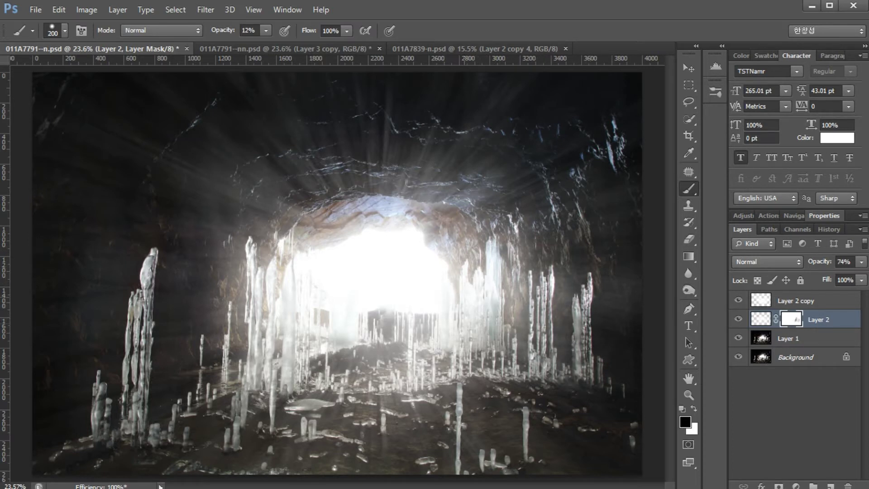
{"action": "left_click_drag", "start_coordinate": [290, 276], "coordinate": [280, 349]}
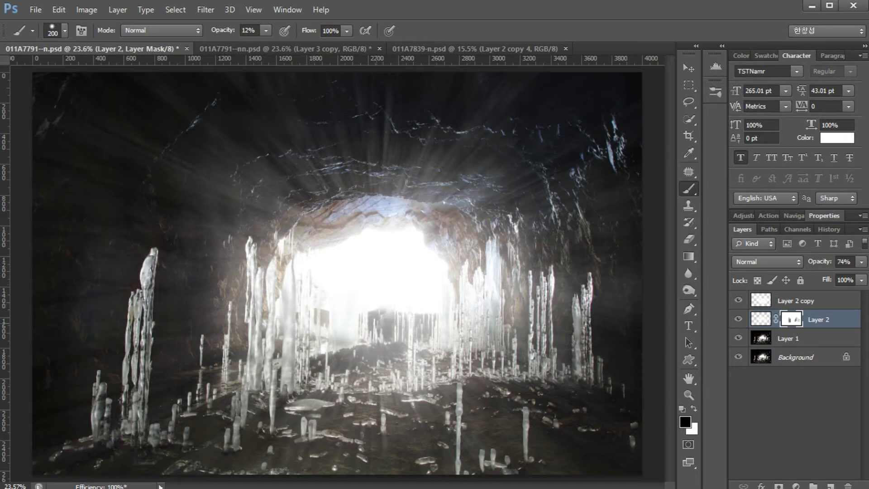
{"action": "key", "text": "2"}
{"action": "key", "text": "4"}
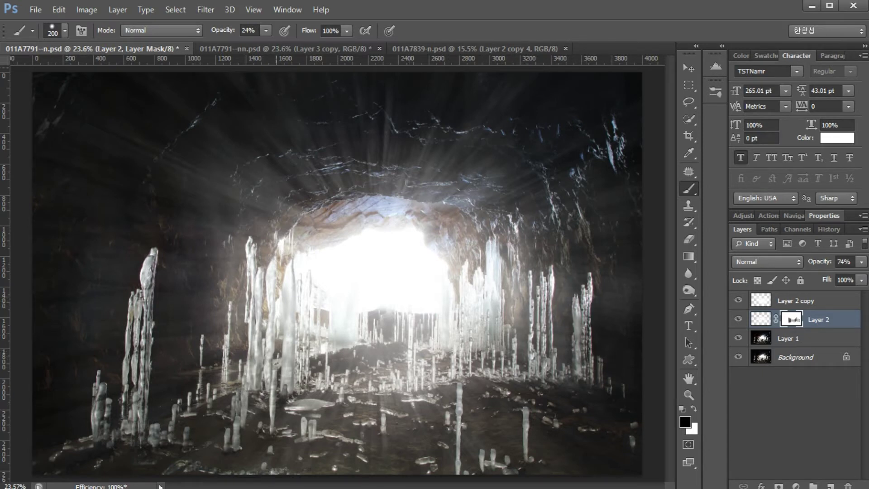
- In 011A7791--nn.psd, delete every layer above the Background and duplicate the Background
{"action": "left_click", "coordinate": [362, 49]}
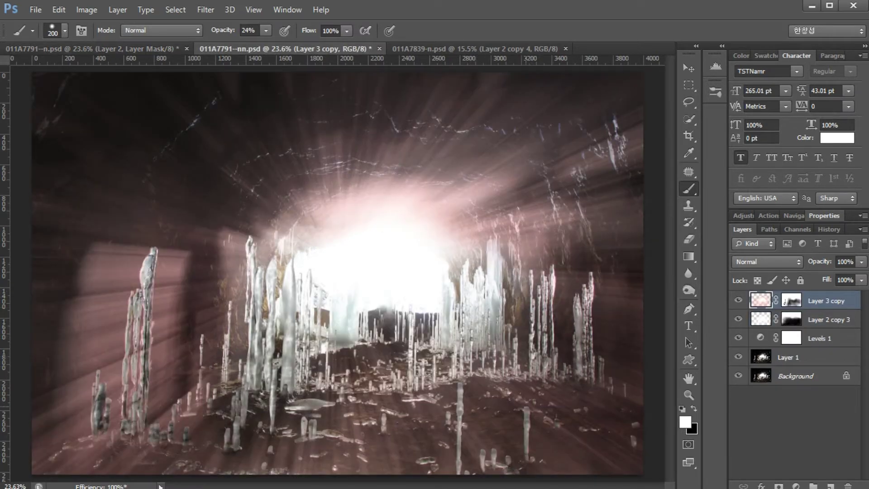
{"action": "key", "text": "shift"}
{"action": "left_click", "coordinate": [797, 357], "text": "shift"}
{"action": "key", "text": "Delete"}
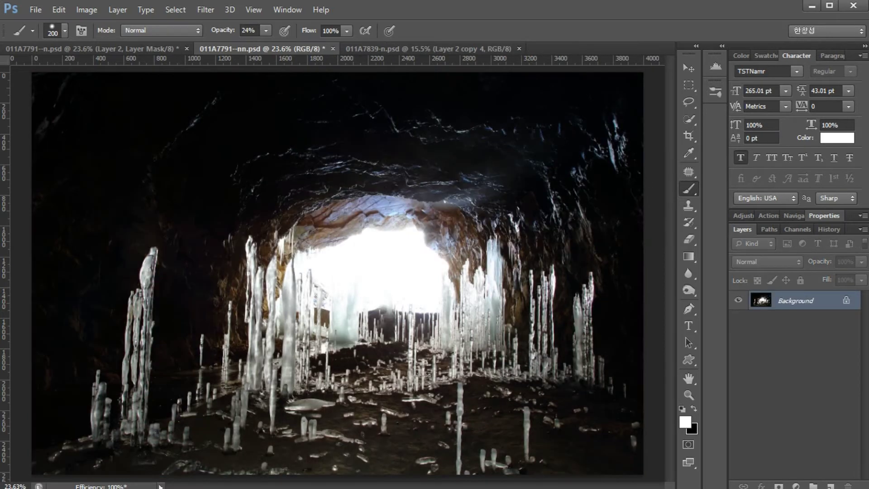
{"action": "key", "text": "ctrl+j"}
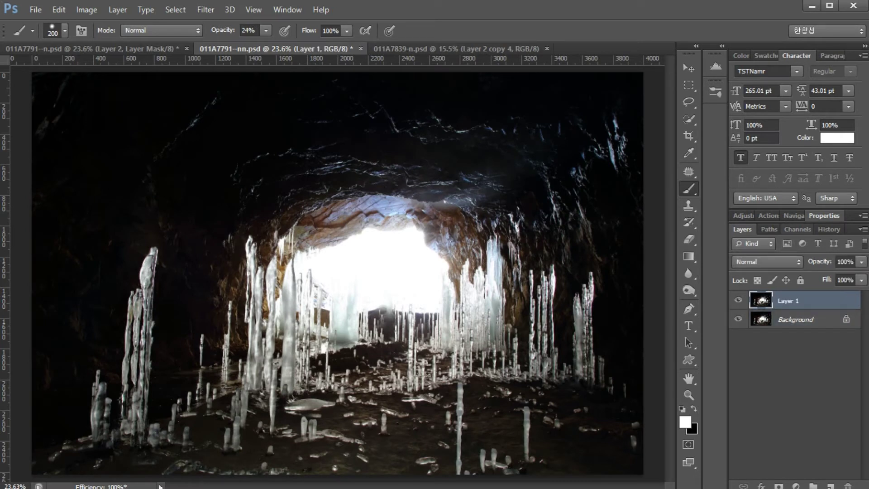
- Load the Green channel's highlights as a selection and add a new empty layer above Layer 1
{"action": "left_click", "coordinate": [797, 229]}
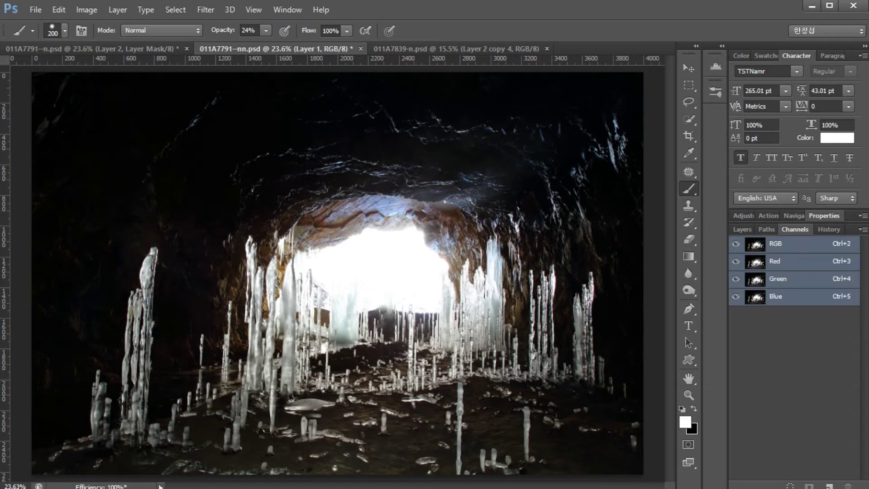
{"action": "left_click", "coordinate": [755, 280], "text": "ctrl"}
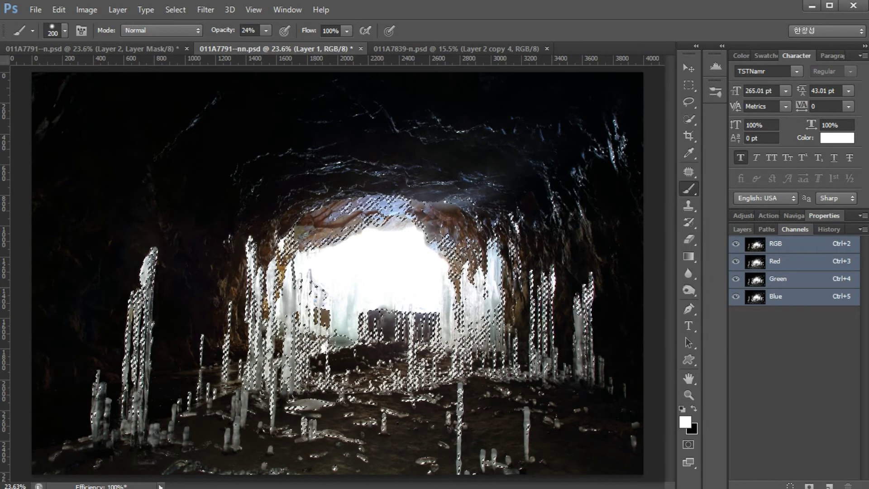
{"action": "left_click", "coordinate": [742, 229]}
{"action": "left_click", "coordinate": [830, 486]}
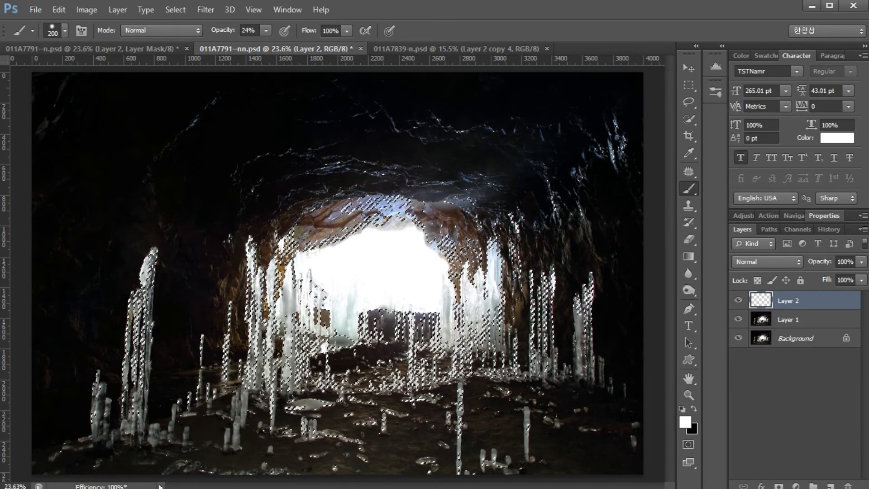
- Set the foreground colour to pink f58585 and fill the highlight selection on Layer 2 with it
{"action": "left_click", "coordinate": [685, 421]}
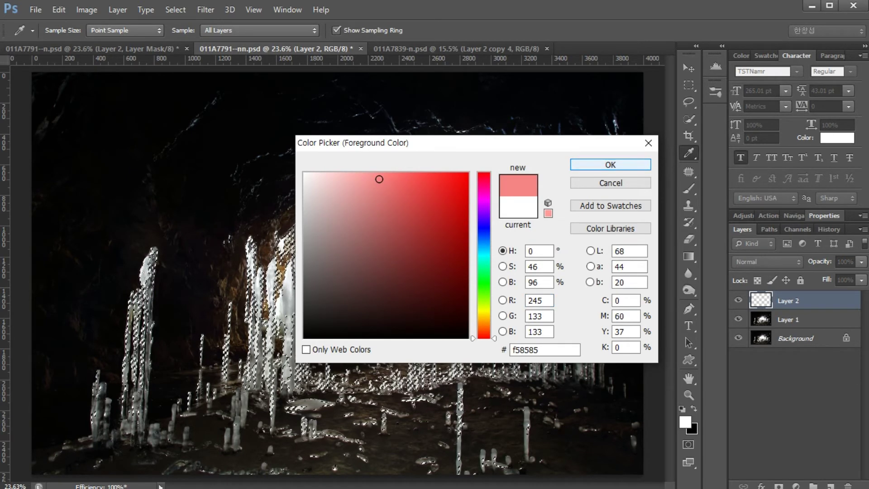
{"action": "key", "text": "Return"}
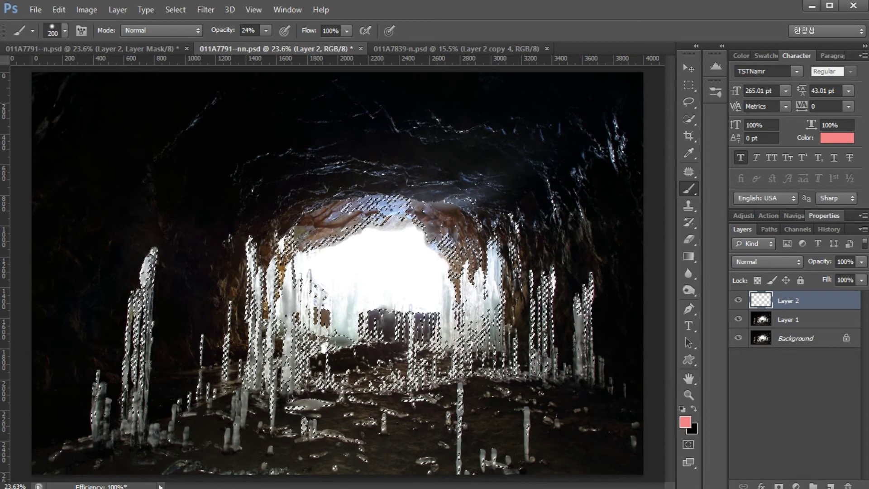
{"action": "key", "text": "alt+BackSpace"}
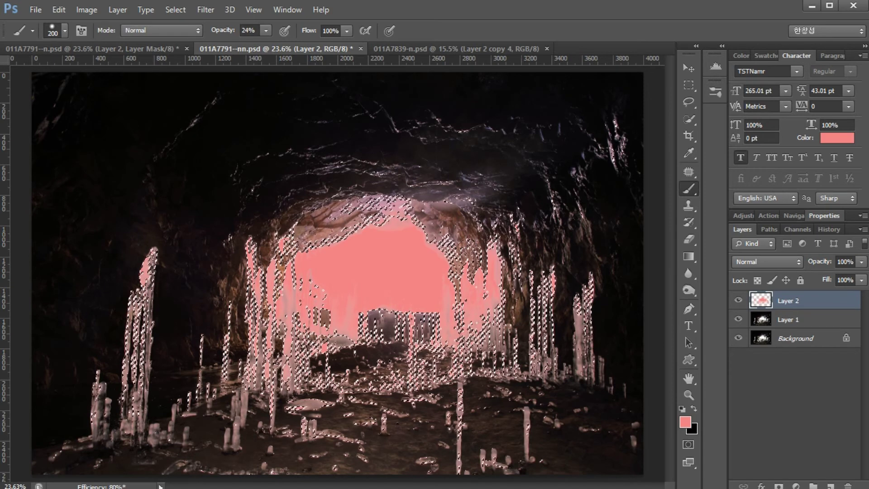
{"action": "key", "text": "ctrl+d"}
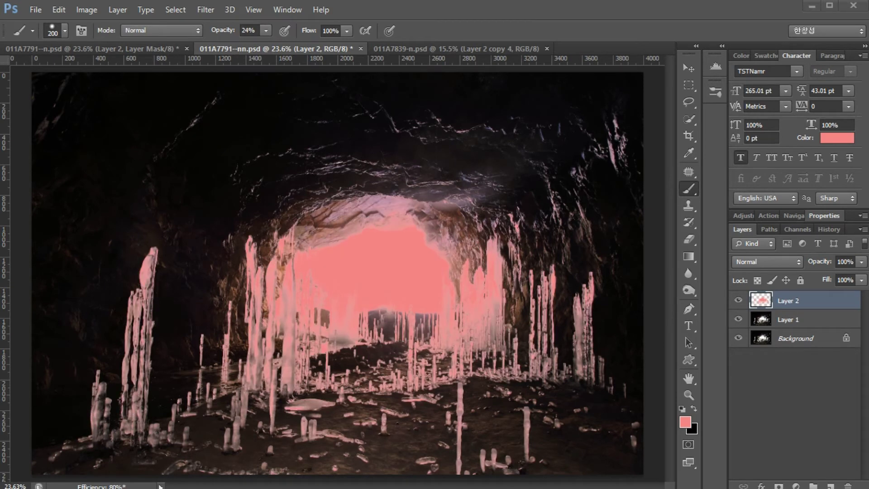
{"action": "left_click_drag", "start_coordinate": [347, 254], "coordinate": [251, 208]}
{"action": "left_click_drag", "start_coordinate": [355, 200], "coordinate": [307, 176]}
{"action": "left_click_drag", "start_coordinate": [295, 269], "coordinate": [243, 304]}
{"action": "left_click_drag", "start_coordinate": [307, 298], "coordinate": [260, 327]}
{"action": "mouse_move", "coordinate": [290, 320]}
{"action": "left_mouse_down"}
{"action": "mouse_move", "coordinate": [284, 347]}
{"action": "mouse_move", "coordinate": [309, 333]}
{"action": "mouse_move", "coordinate": [309, 351]}
{"action": "left_mouse_up"}
{"action": "mouse_move", "coordinate": [380, 305]}
{"action": "left_mouse_down"}
{"action": "mouse_move", "coordinate": [319, 288]}
{"action": "mouse_move", "coordinate": [322, 252]}
{"action": "mouse_move", "coordinate": [414, 222]}
{"action": "mouse_move", "coordinate": [465, 263]}
{"action": "mouse_move", "coordinate": [462, 307]}
{"action": "mouse_move", "coordinate": [398, 312]}
{"action": "mouse_move", "coordinate": [332, 295]}
{"action": "mouse_move", "coordinate": [385, 236]}
{"action": "mouse_move", "coordinate": [451, 293]}
{"action": "mouse_move", "coordinate": [357, 305]}
{"action": "mouse_move", "coordinate": [328, 293]}
{"action": "left_mouse_up"}
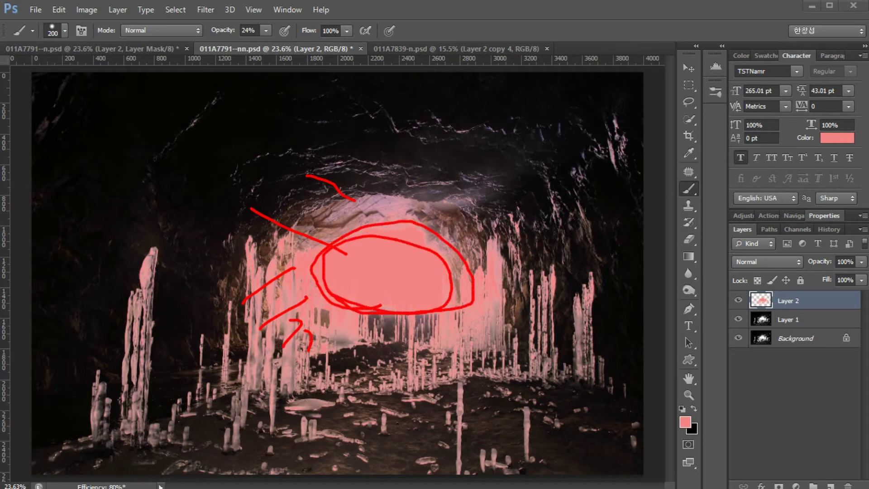
{"action": "key", "text": "Escape"}
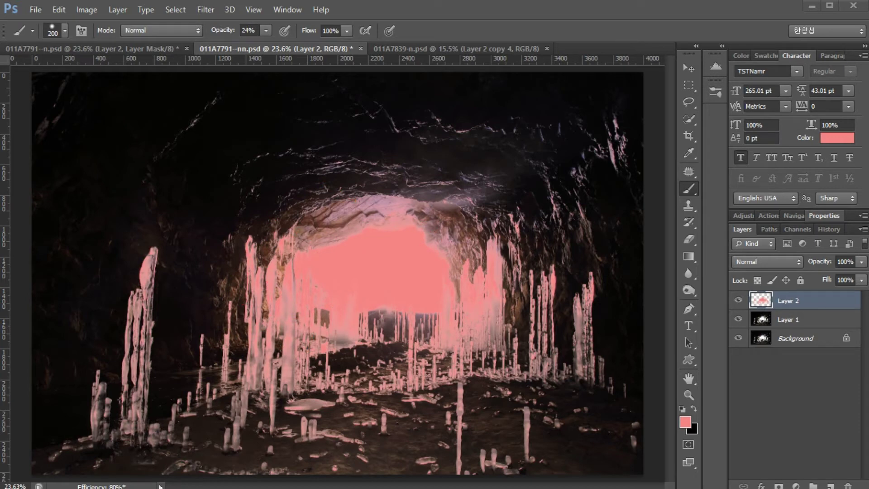
{"action": "key", "text": "ctrl+alt+z"}
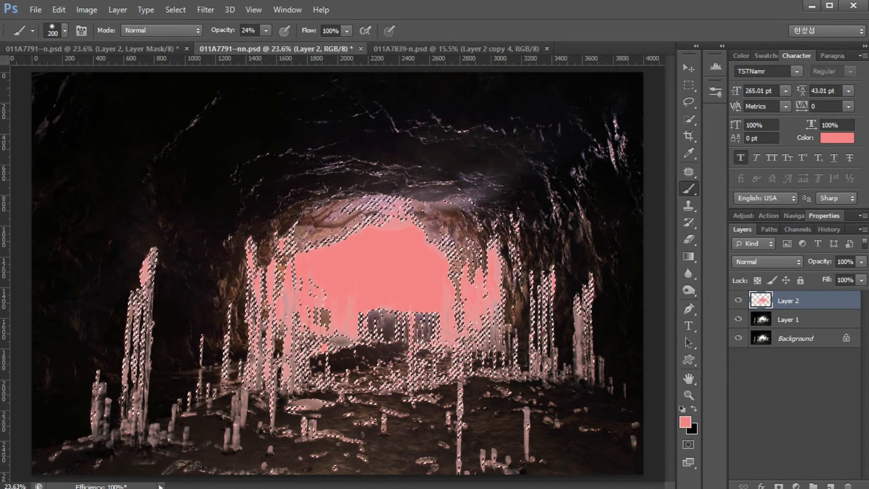
{"action": "key", "text": "ctrl+alt+z"}
- Copy the selected pink highlights from Layer 2 to a new layer and hide Layer 2
{"action": "key", "text": "ctrl+j"}
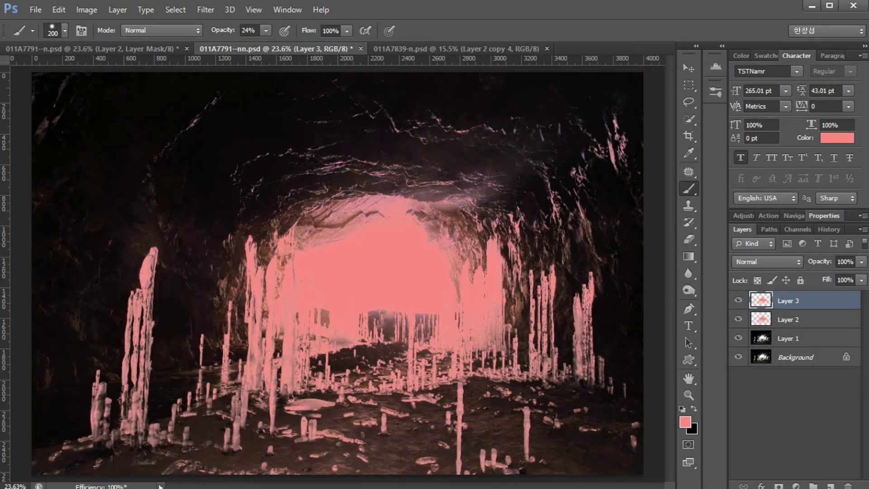
{"action": "left_click", "coordinate": [739, 319]}
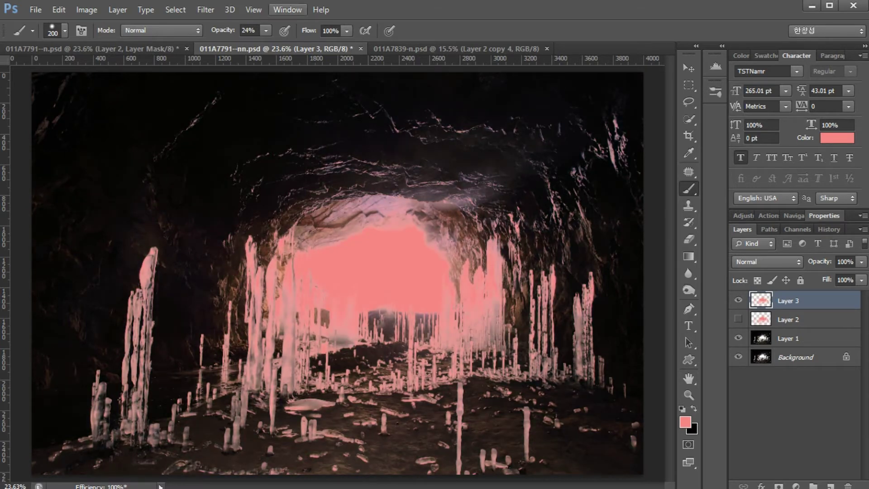
- Apply a Zoom Radial Blur to Layer 3 with amount 86 and Good quality, moving the blur centre slightly up to the cave opening
{"action": "left_click", "coordinate": [206, 10]}
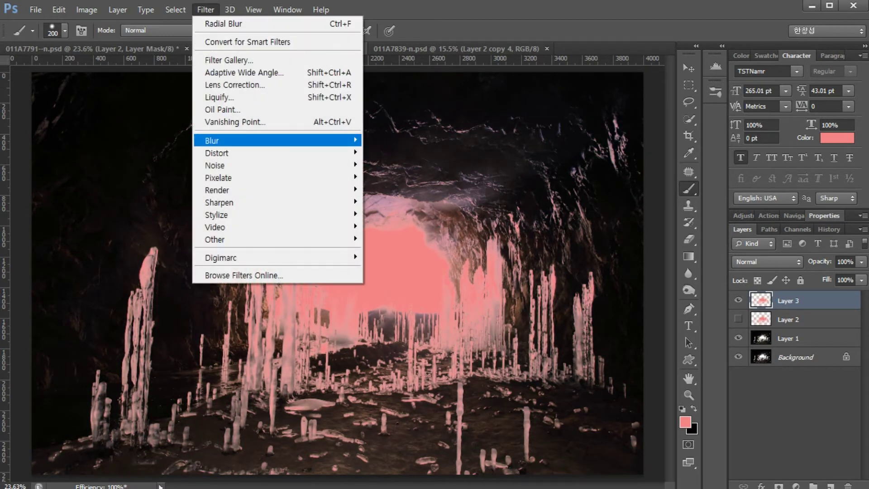
{"action": "mouse_move", "coordinate": [281, 141]}
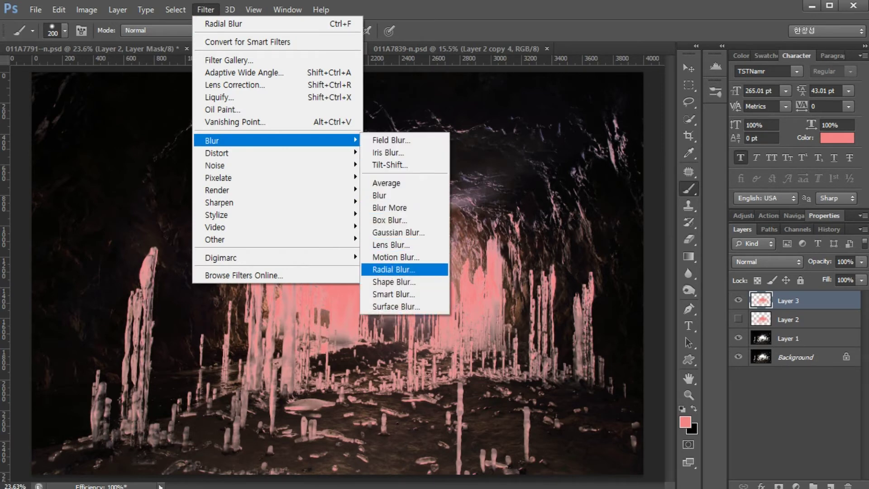
{"action": "left_click", "coordinate": [393, 269]}
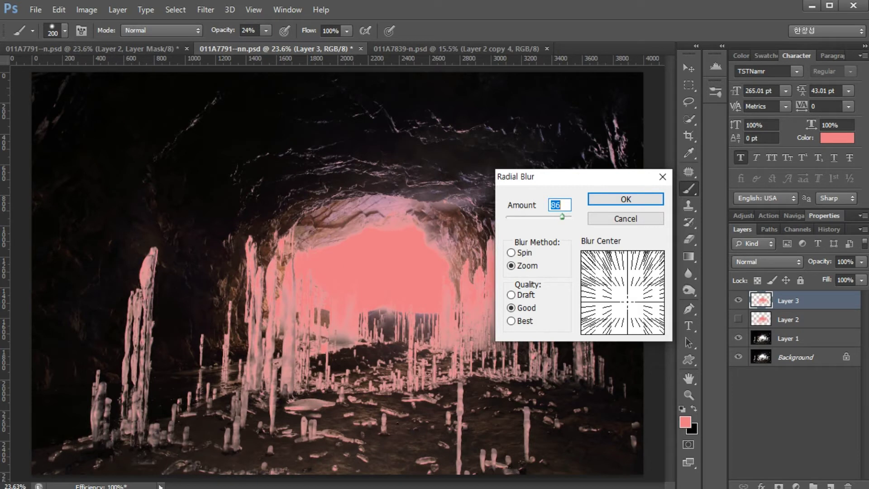
{"action": "left_click_drag", "start_coordinate": [627, 302], "coordinate": [624, 294]}
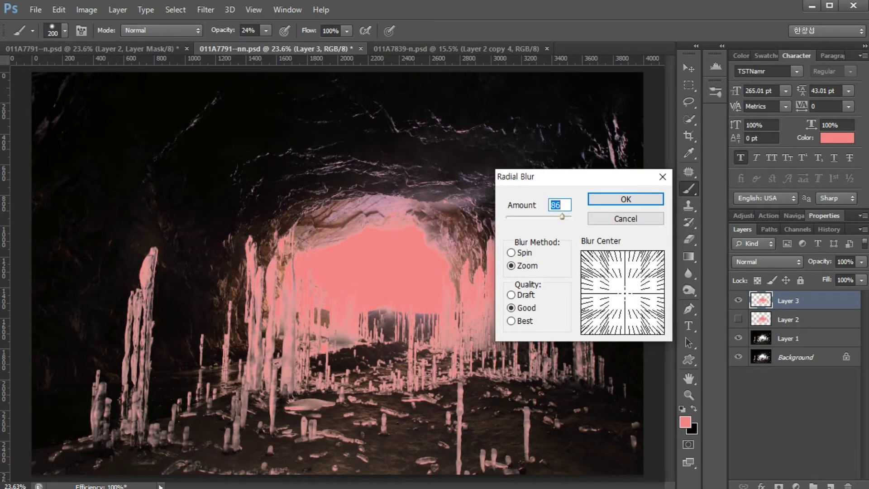
{"action": "left_click", "coordinate": [626, 200]}
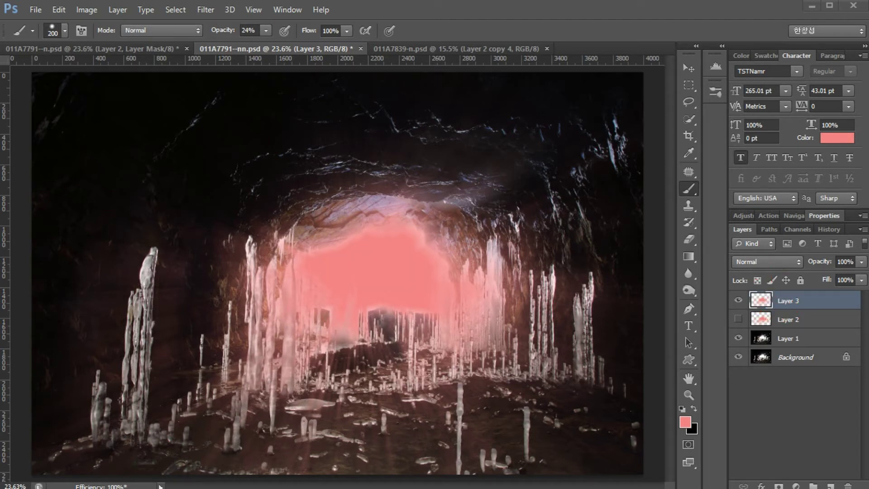
- Duplicate the blurred Layer 3 twice and merge the three blurred layers into one
{"action": "key", "text": "ctrl+j"}
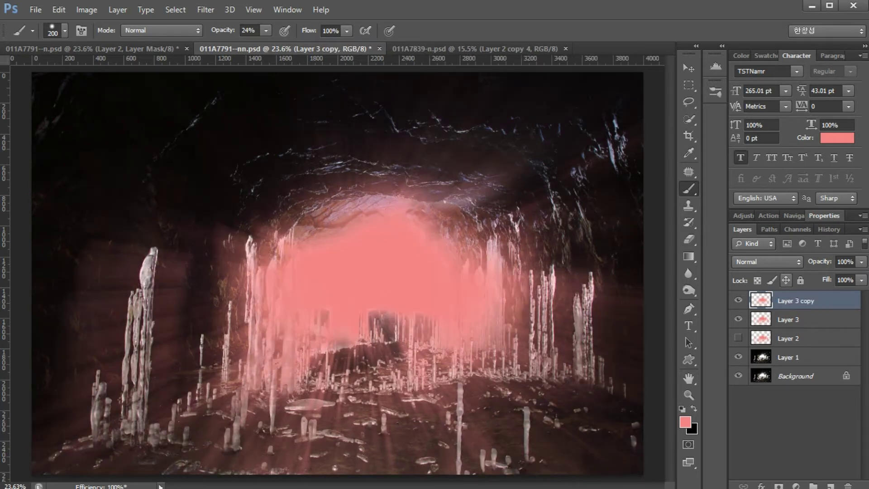
{"action": "key", "text": "ctrl+j"}
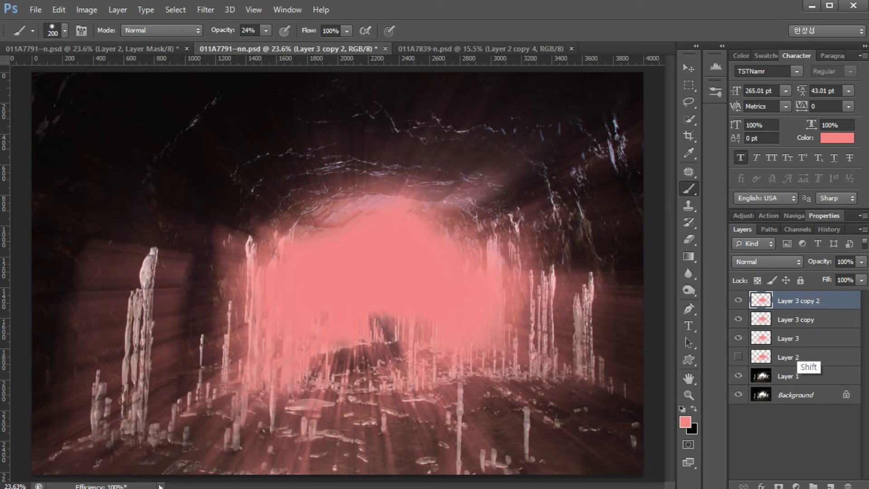
{"action": "left_click", "coordinate": [797, 341], "text": "shift"}
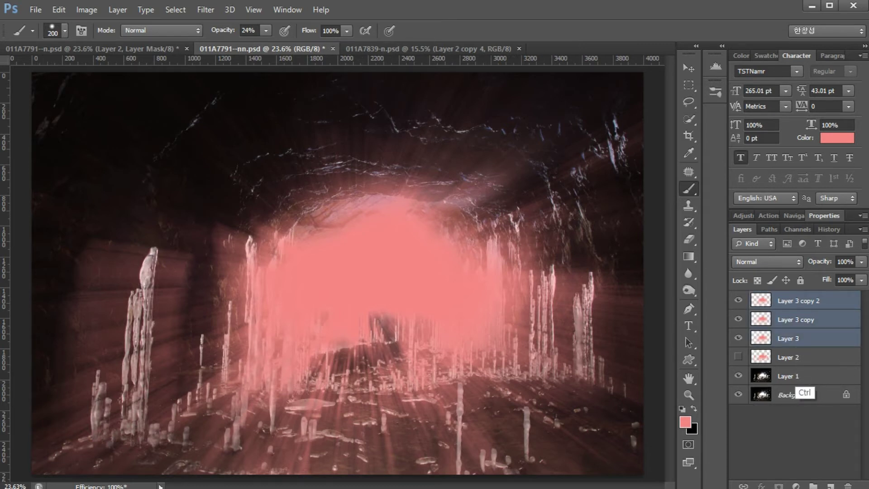
{"action": "key", "text": "ctrl+e"}
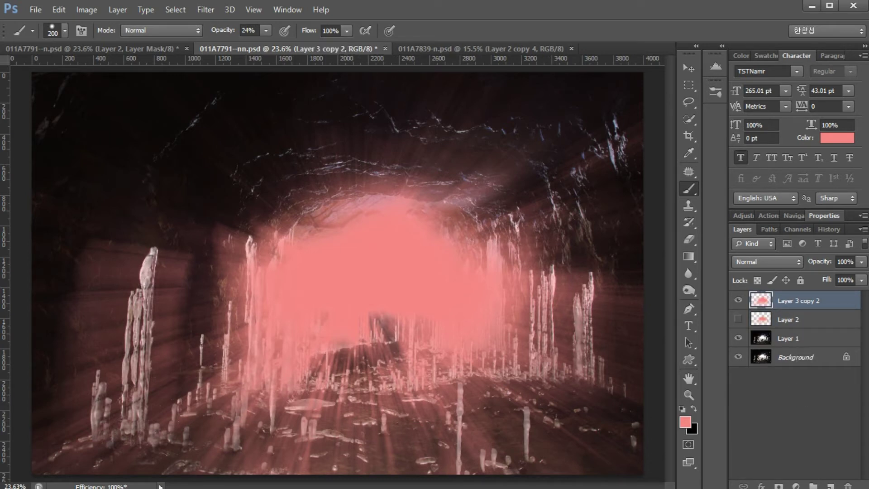
- Compare the image with Layer 2 shown and hidden, and load Layer 2's highlight shape as a selection
{"action": "left_click", "coordinate": [739, 319]}
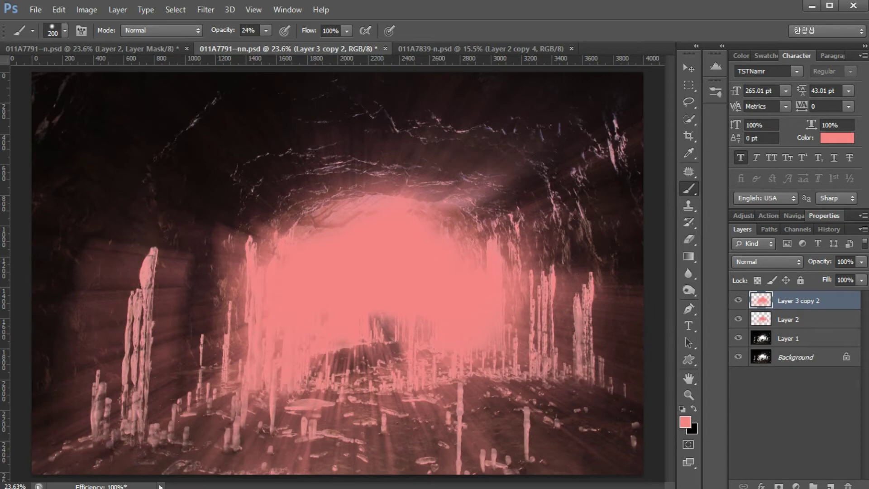
{"action": "left_click", "coordinate": [739, 319]}
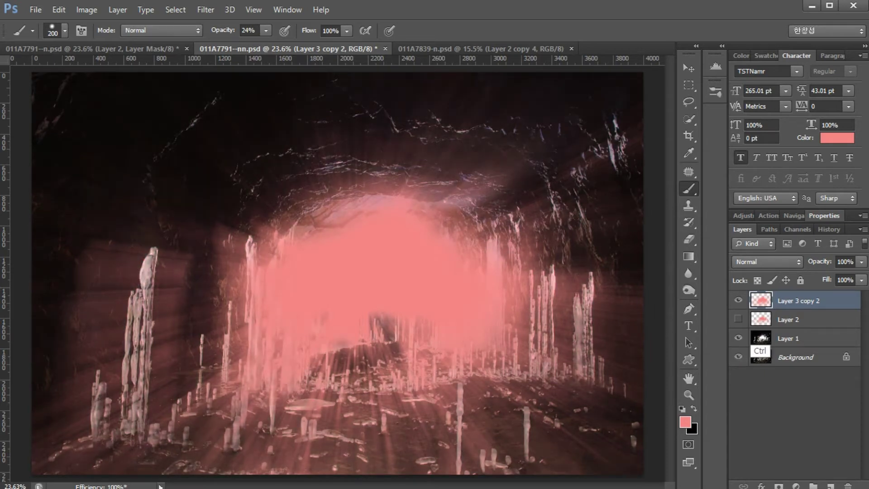
{"action": "left_click", "coordinate": [762, 338], "text": "ctrl"}
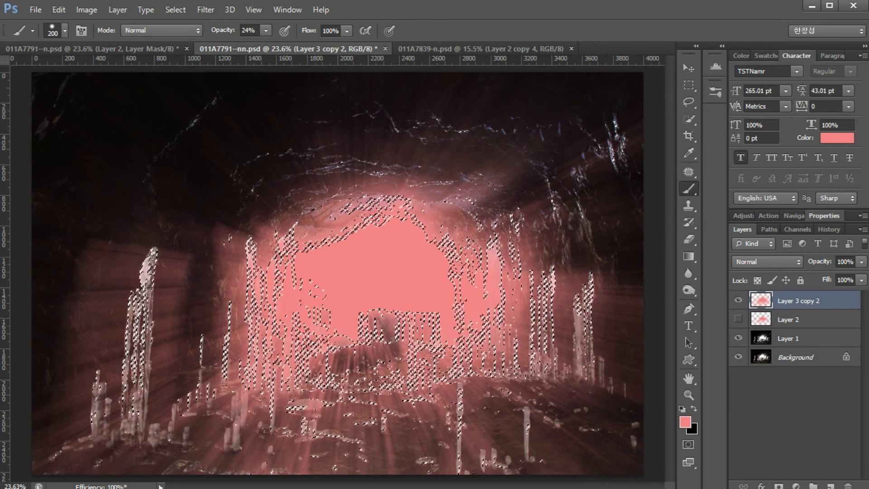
{"action": "key", "text": "ctrl+d"}
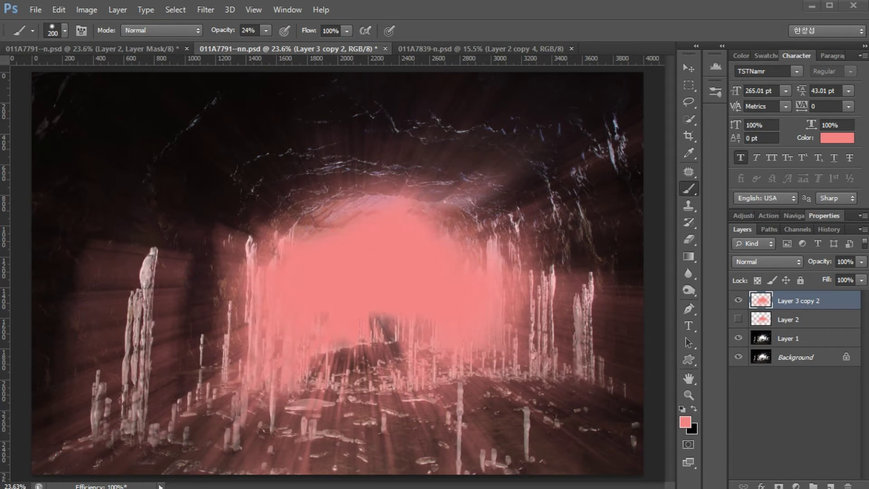
{"action": "key", "text": "ctrl+shift+d"}
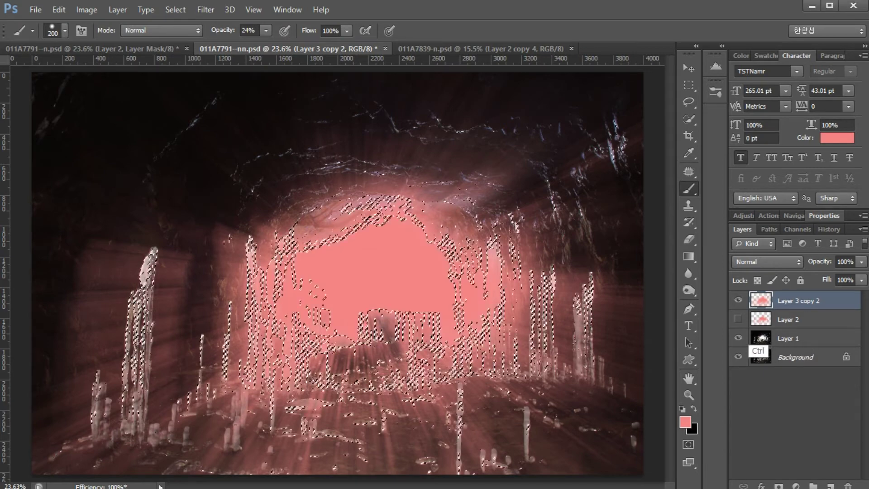
- Delete the highlight shape from the merged pink rays on Layer 3 copy 2 and deselect it
{"action": "key", "text": "Delete"}
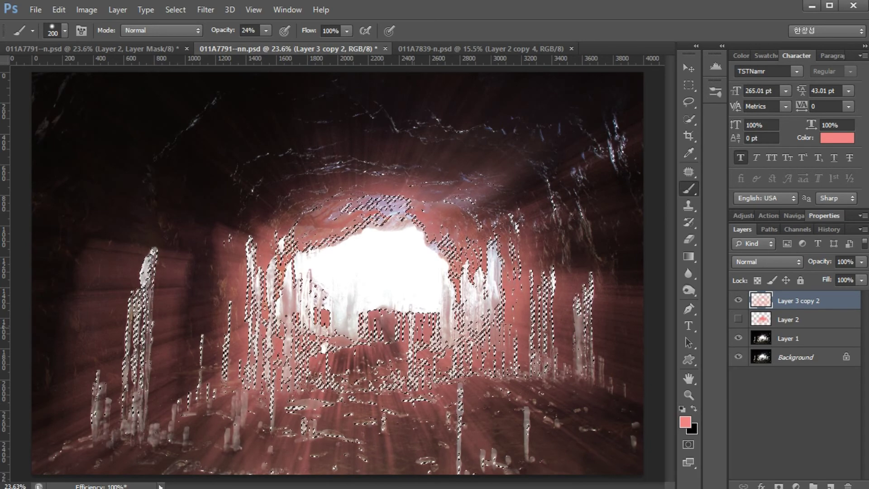
{"action": "key", "text": "ctrl"}
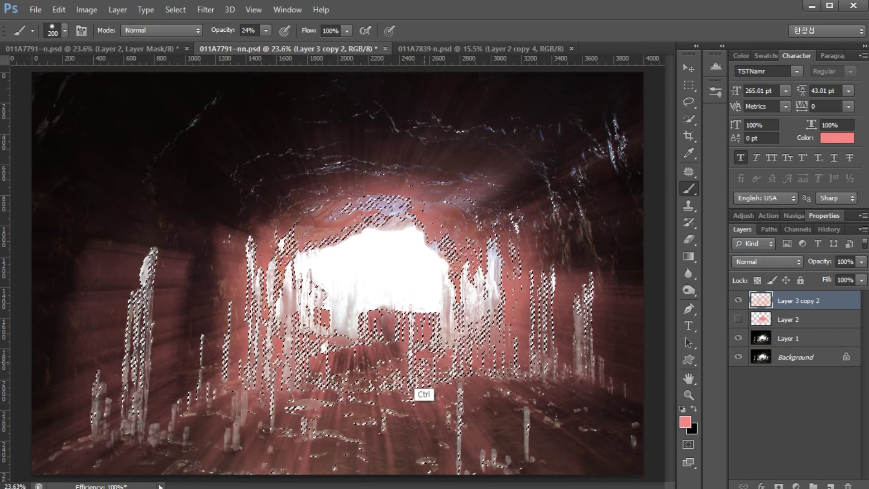
{"action": "key", "text": "ctrl+d"}
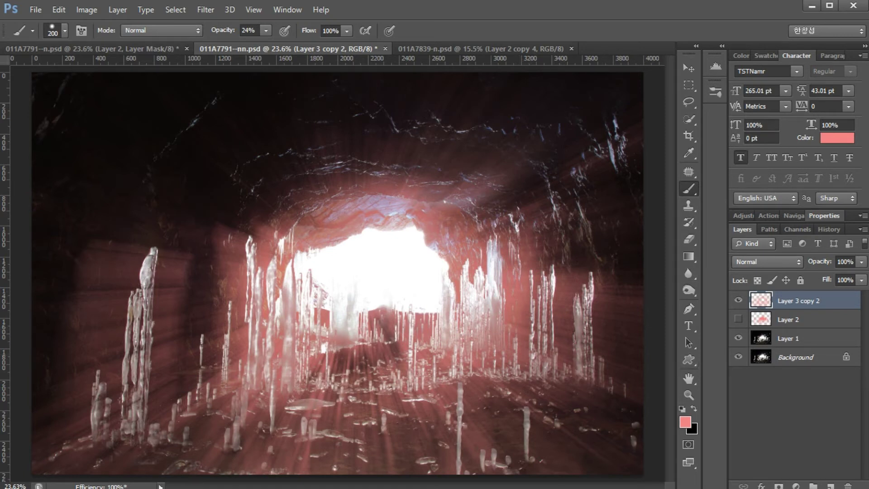
- Add a layer mask to Layer 3 copy 2 and fade the pink rays over the side walls and floor with a 600 px black brush
{"action": "left_click", "coordinate": [778, 485]}
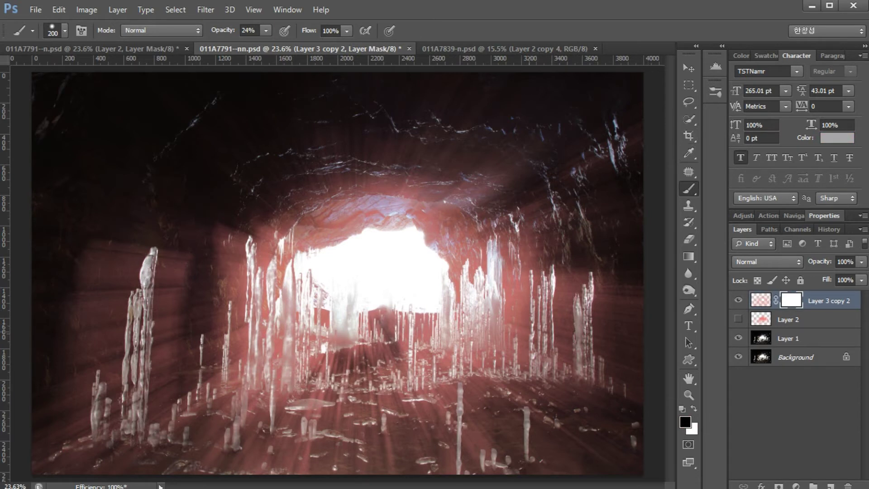
{"action": "key", "text": "bracketright"}
{"action": "key", "text": "bracketright"}
{"action": "key", "text": "bracketright"}
{"action": "key", "text": "bracketright"}
{"action": "key", "text": "bracketright"}
{"action": "left_click_drag", "start_coordinate": [529, 292], "coordinate": [555, 324]}
{"action": "left_click_drag", "start_coordinate": [566, 367], "coordinate": [426, 348]}
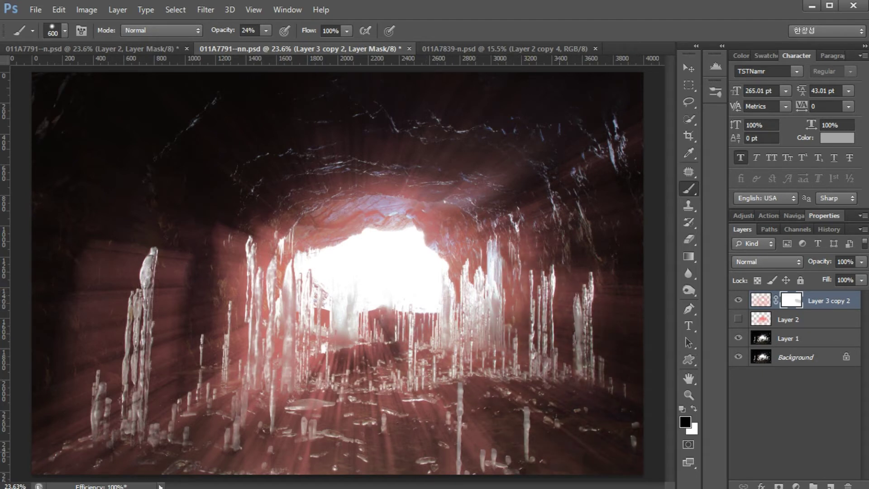
{"action": "mouse_move", "coordinate": [492, 446]}
{"action": "left_mouse_down"}
{"action": "mouse_move", "coordinate": [335, 376]}
{"action": "mouse_move", "coordinate": [118, 433]}
{"action": "mouse_move", "coordinate": [215, 379]}
{"action": "left_mouse_up"}
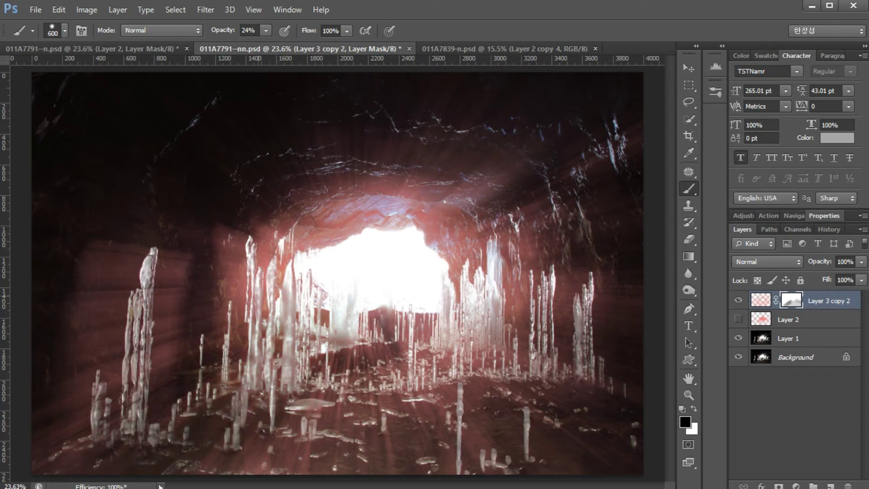
{"action": "mouse_move", "coordinate": [94, 267]}
{"action": "left_mouse_down"}
{"action": "mouse_move", "coordinate": [86, 305]}
{"action": "mouse_move", "coordinate": [101, 377]}
{"action": "left_mouse_up"}
- Set the brush opacity to 14% and mask the pink rays more softly over the icicles and wall right of the opening
{"action": "left_click", "coordinate": [249, 30]}
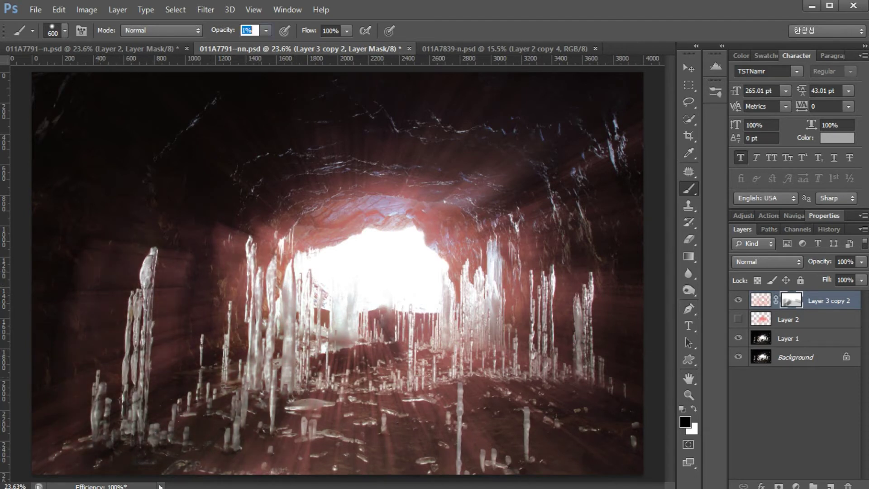
{"action": "key", "text": "Down"}
{"action": "key", "text": "Down"}
{"action": "key", "text": "Down"}
{"action": "key", "text": "Down"}
{"action": "key", "text": "Down"}
{"action": "key", "text": "1"}
{"action": "key", "text": "4"}
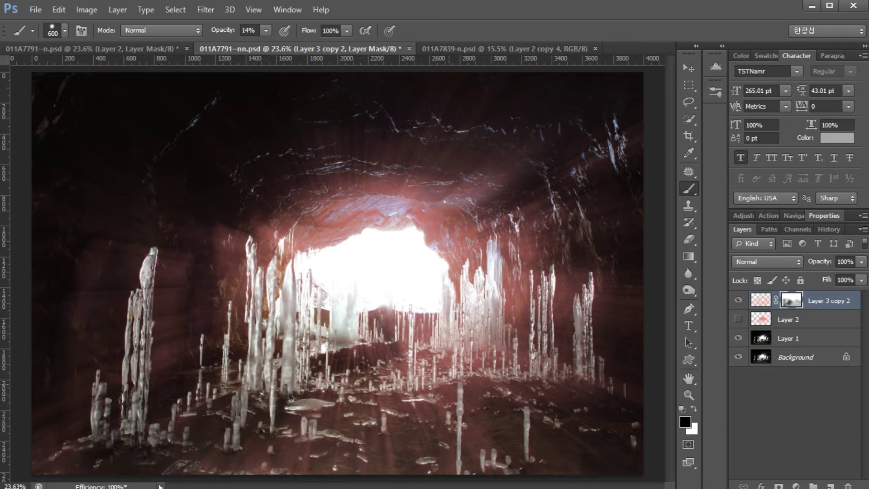
{"action": "left_click_drag", "start_coordinate": [524, 313], "coordinate": [511, 301]}
{"action": "mouse_move", "coordinate": [531, 252]}
{"action": "left_mouse_down"}
{"action": "mouse_move", "coordinate": [509, 295]}
{"action": "mouse_move", "coordinate": [506, 286]}
{"action": "mouse_move", "coordinate": [476, 366]}
{"action": "left_mouse_up"}
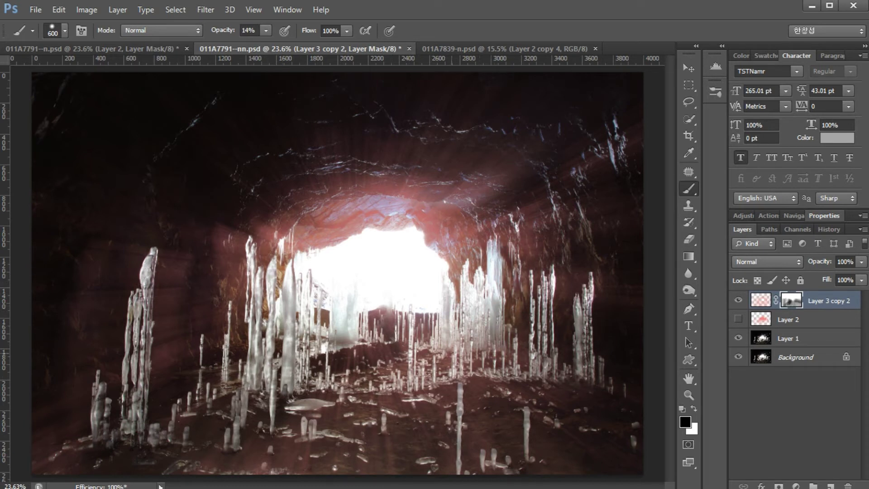
- Examine the icicles beside the cave opening at 50% zoom and compare the full image with Layer 1 alone
{"action": "left_click", "coordinate": [442, 344], "text": "ctrl"}
{"action": "left_click", "coordinate": [443, 344], "text": "ctrl"}
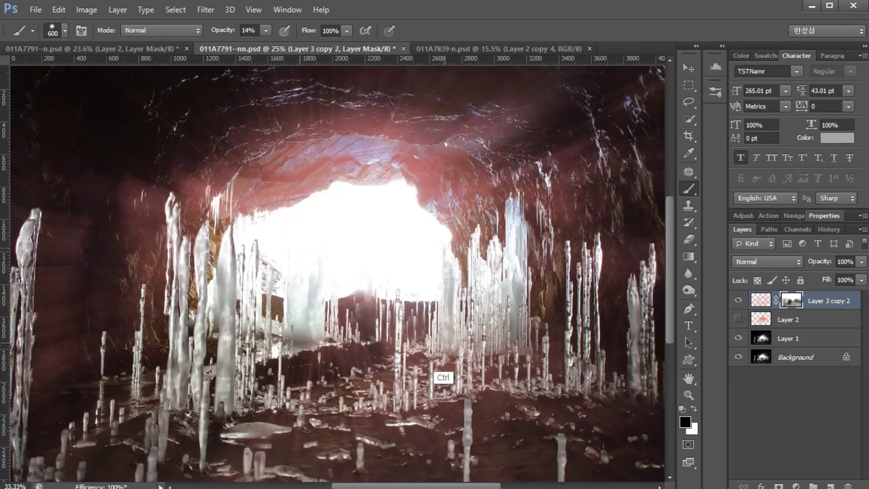
{"action": "left_click", "coordinate": [453, 380], "text": "ctrl"}
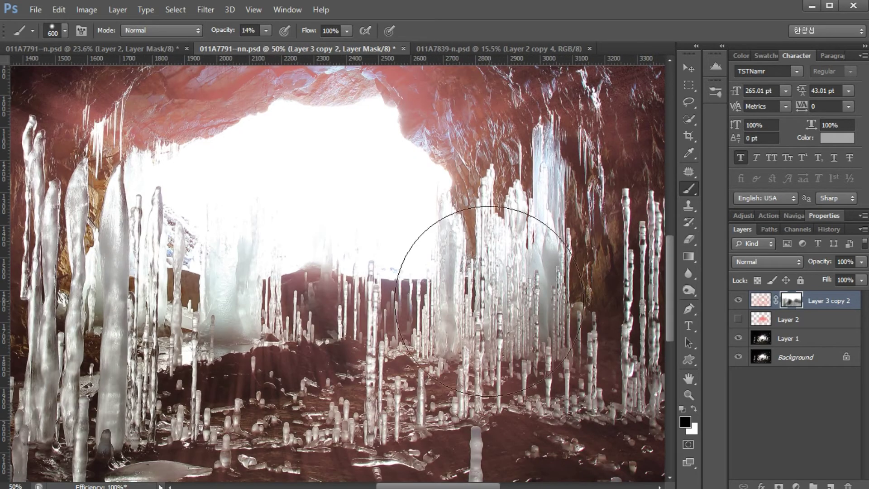
{"action": "key", "text": "bracketleft"}
{"action": "key", "text": "bracketleft"}
{"action": "key", "text": "bracketleft"}
{"action": "key", "text": "bracketleft"}
{"action": "key", "text": "bracketleft"}
{"action": "key", "text": "bracketleft"}
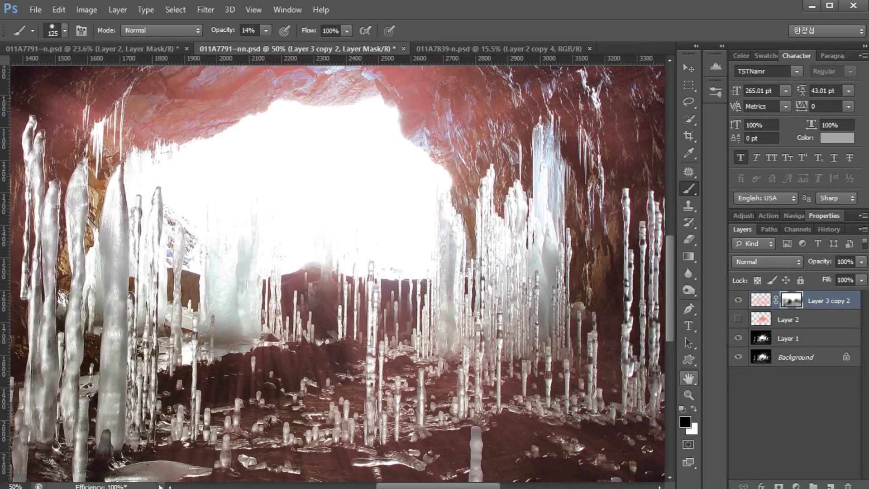
{"action": "double_click", "coordinate": [688, 379]}
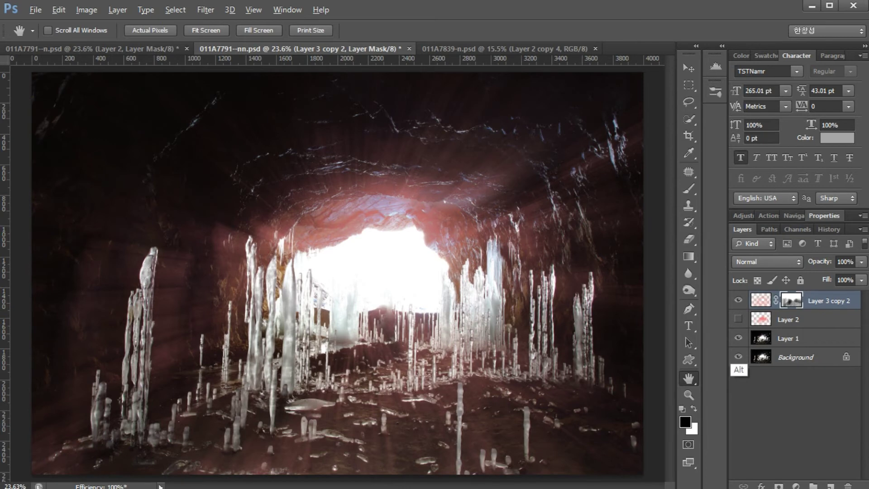
{"action": "left_click", "coordinate": [739, 339], "text": "alt"}
{"action": "left_click", "coordinate": [738, 338], "text": "alt"}
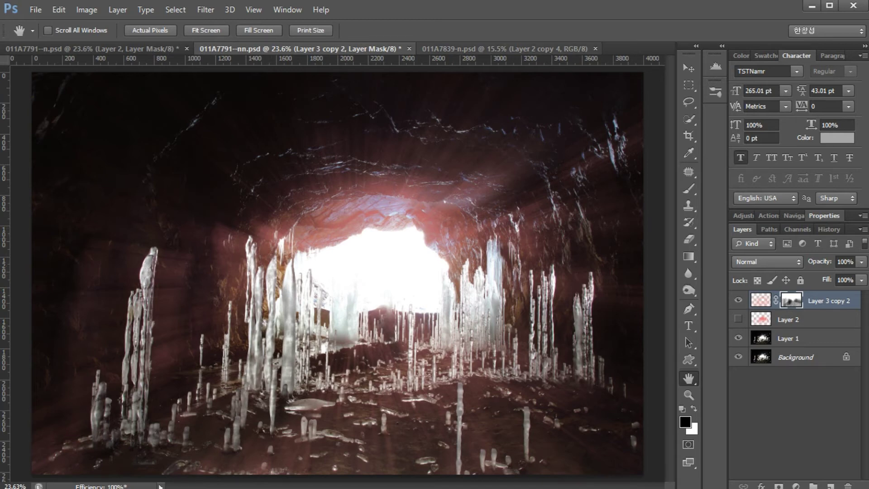
- Switch to the 011A7839-n.psd document and delete Levels 1, Layer 2 copy 4 and Layer 1, keeping only the Background
{"action": "left_click", "coordinate": [505, 49]}
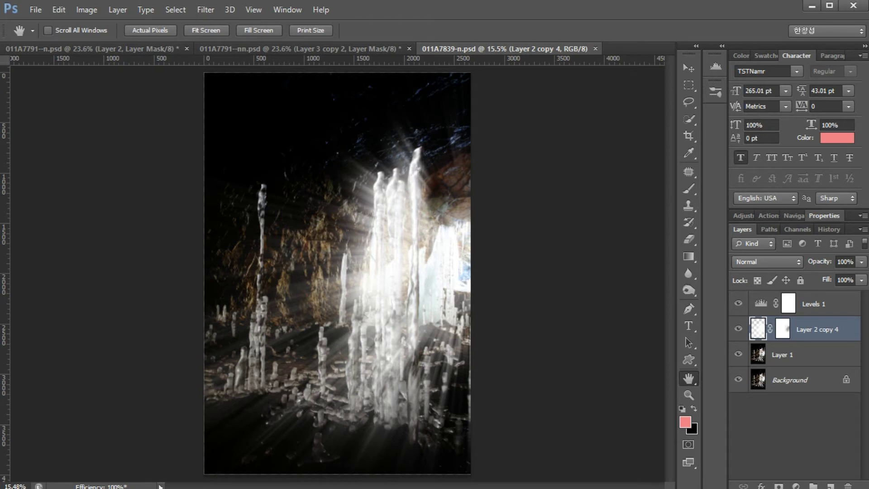
{"action": "mouse_move", "coordinate": [462, 319]}
{"action": "left_mouse_down"}
{"action": "mouse_move", "coordinate": [432, 211]}
{"action": "mouse_move", "coordinate": [480, 305]}
{"action": "mouse_move", "coordinate": [470, 338]}
{"action": "left_mouse_up"}
{"action": "left_click", "coordinate": [783, 358], "text": "shift"}
{"action": "left_click", "coordinate": [814, 304]}
{"action": "left_click", "coordinate": [793, 361], "text": "shift"}
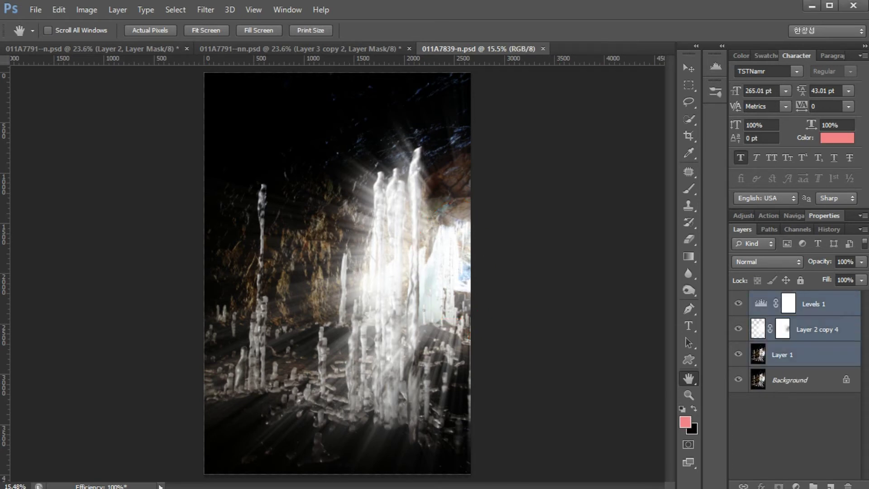
{"action": "key", "text": "Delete"}
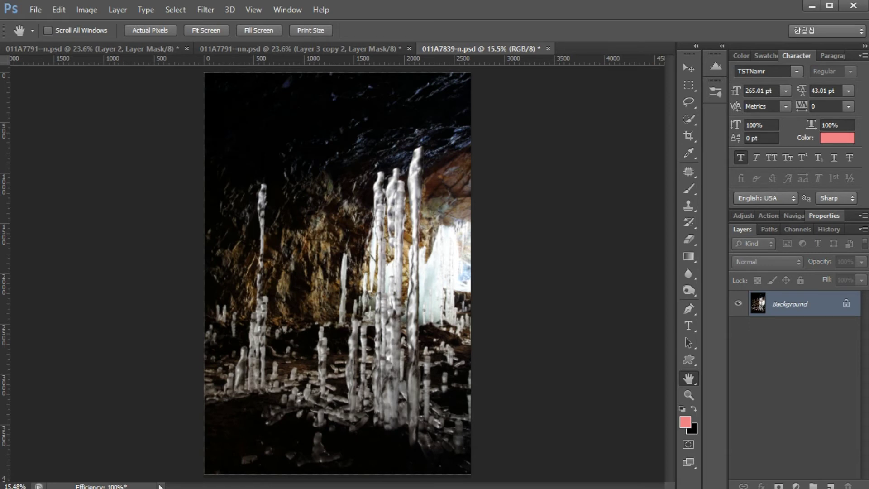
- Duplicate the Background layer and load the RGB channel's highlights as a selection
{"action": "key", "text": "ctrl+j"}
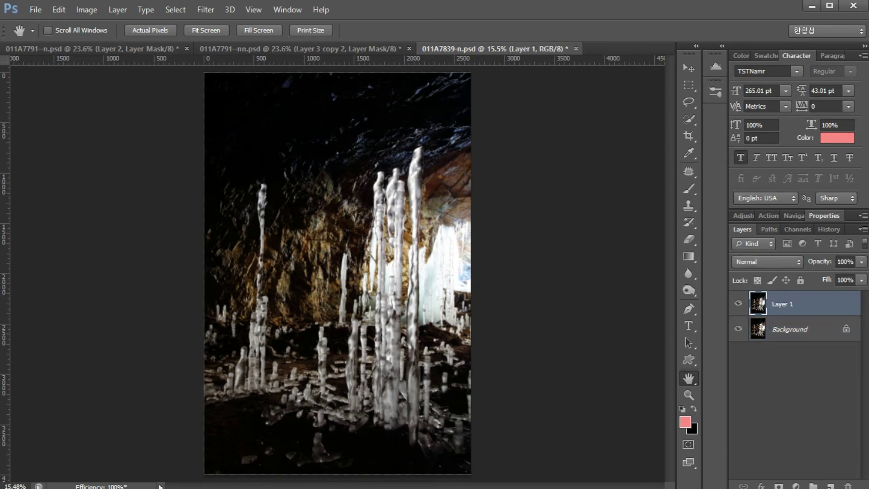
{"action": "left_click", "coordinate": [797, 229]}
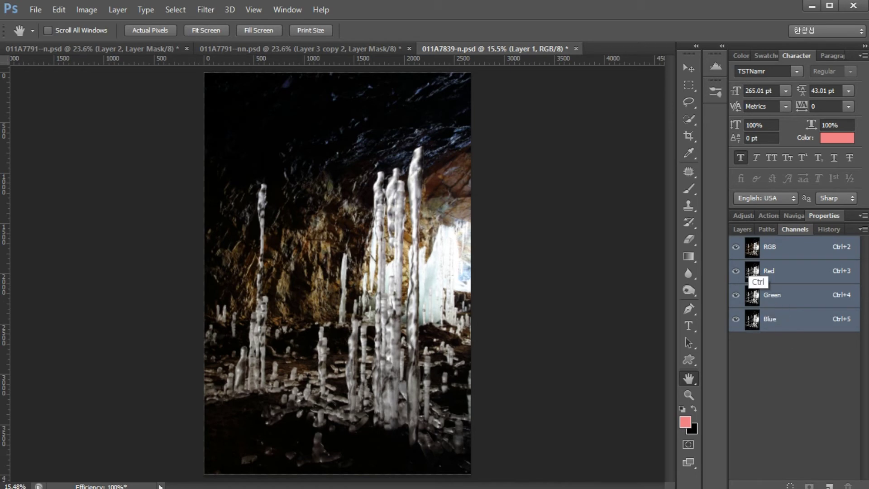
{"action": "left_click", "coordinate": [755, 292], "text": "ctrl"}
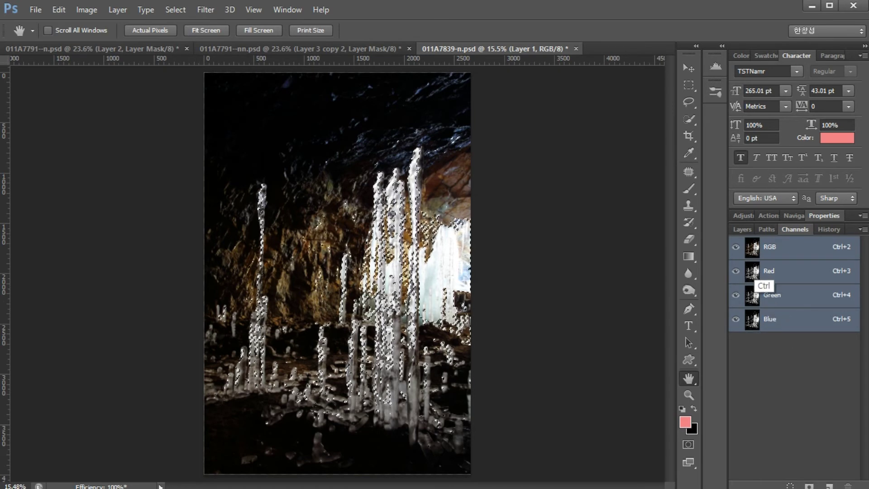
{"action": "left_click", "coordinate": [742, 230]}
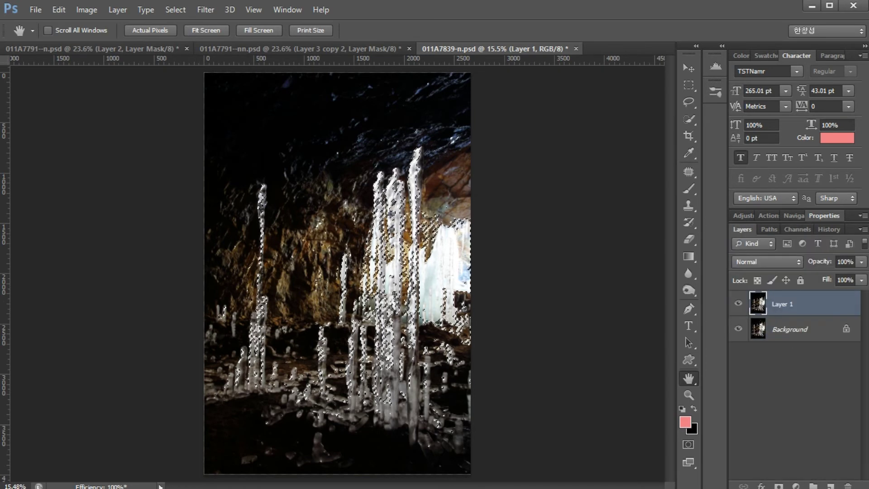
- Fill the selected highlights with white (ffffff) on a new layer above Layer 1, and deselect
{"action": "left_click", "coordinate": [832, 485]}
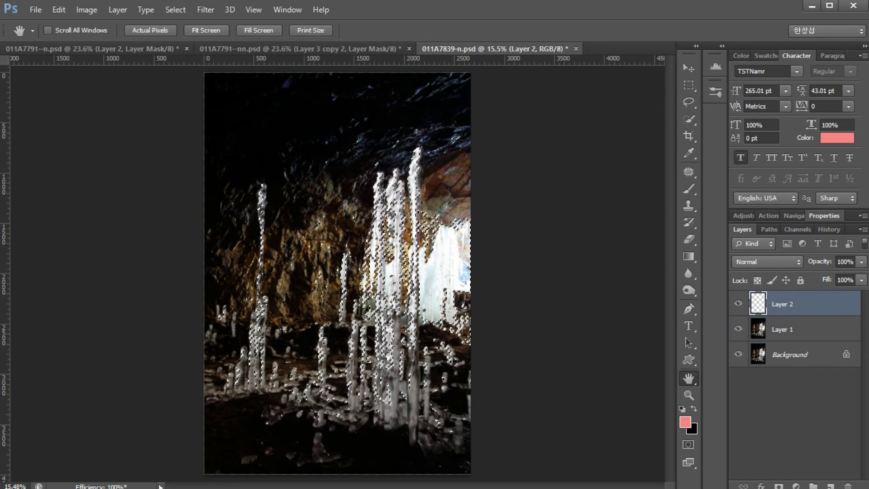
{"action": "left_click", "coordinate": [685, 422]}
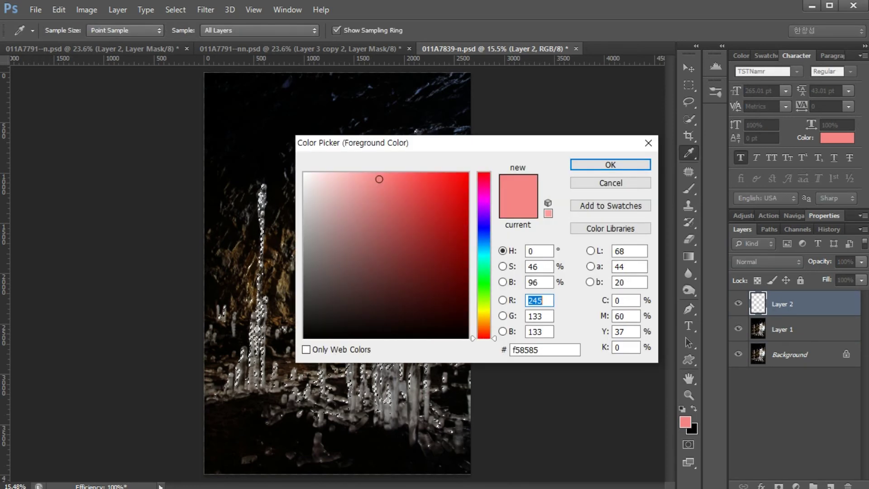
{"action": "left_click", "coordinate": [304, 173]}
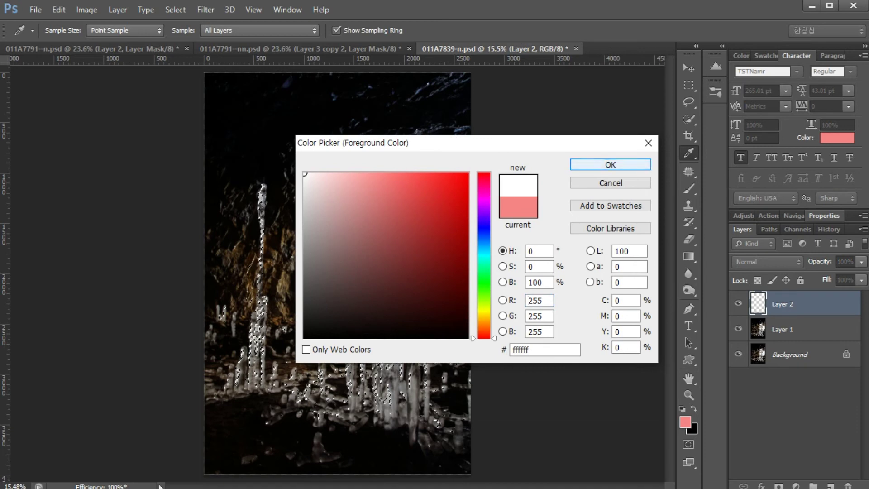
{"action": "left_click", "coordinate": [610, 165]}
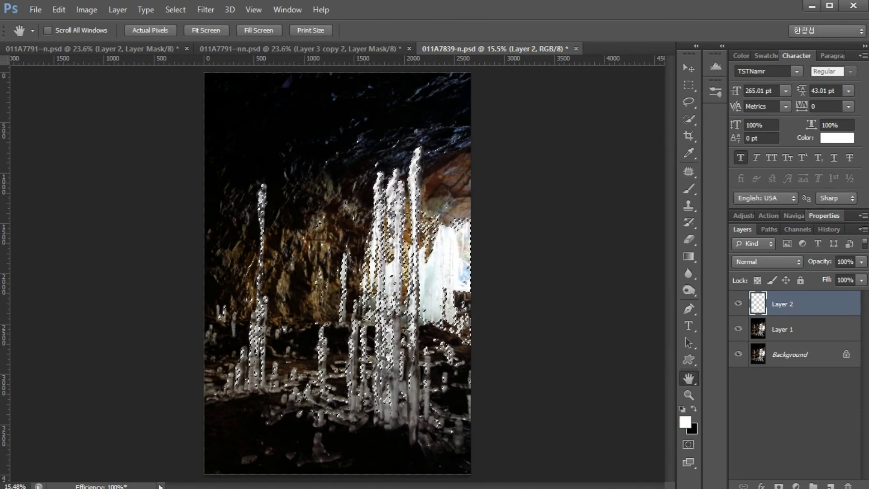
{"action": "key", "text": "alt+BackSpace"}
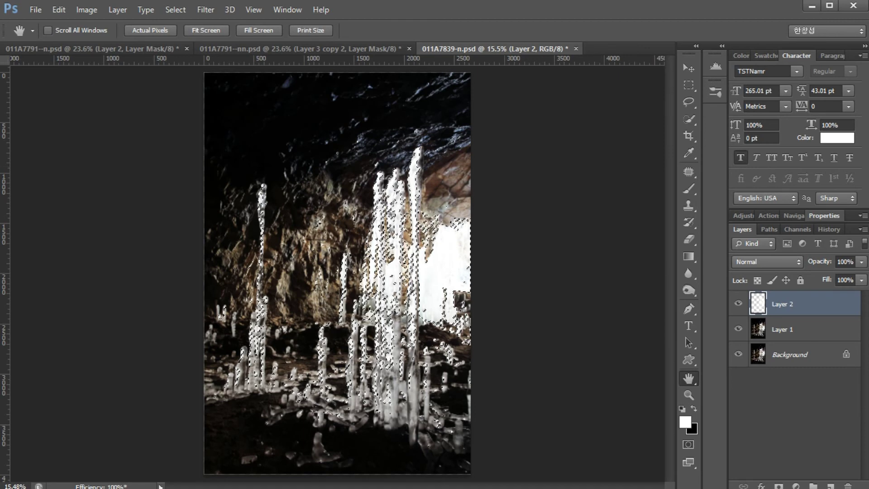
{"action": "key", "text": "ctrl"}
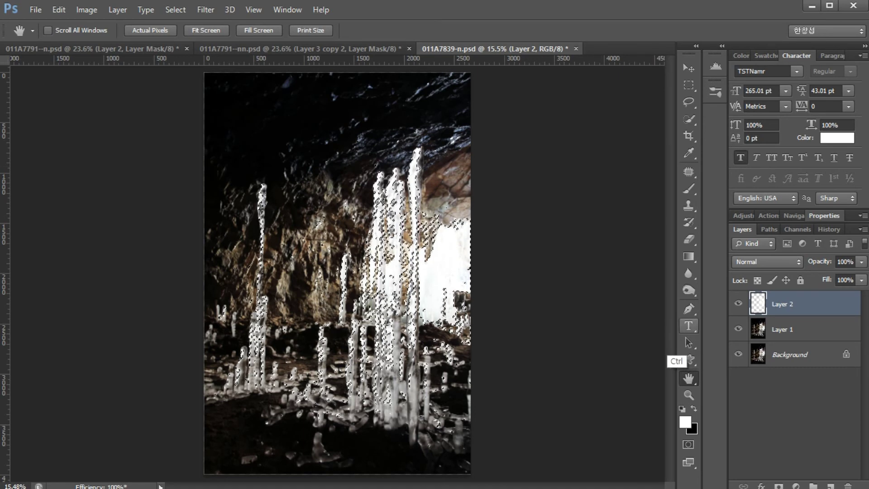
{"action": "key", "text": "ctrl+d"}
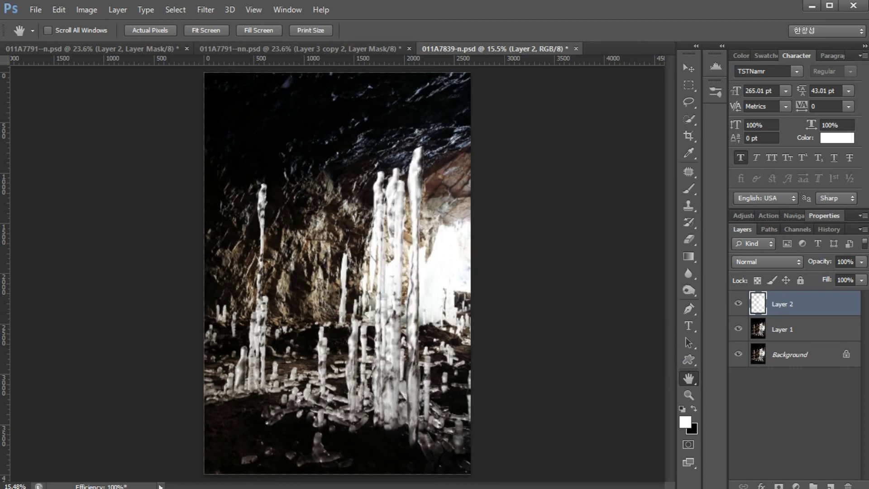
- Start a Zoom-method Radial Blur at Good quality on Layer 2, with its blur center moved to the bright cave opening
{"action": "left_click", "coordinate": [206, 10]}
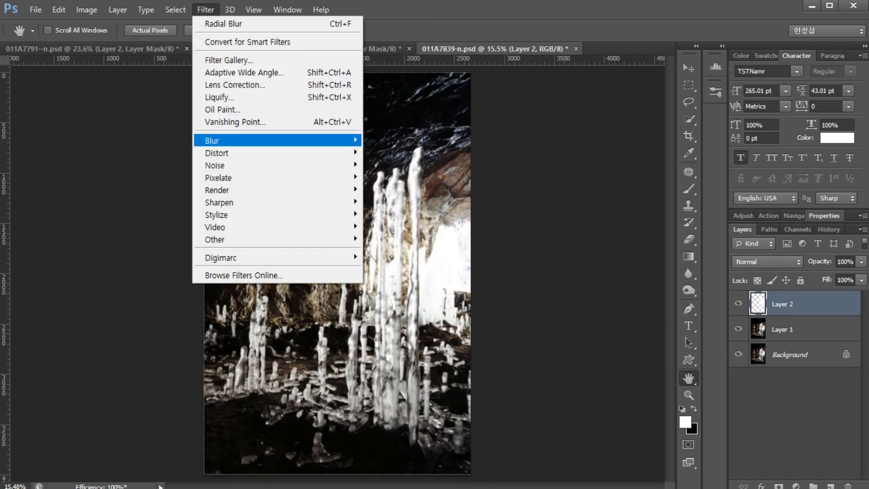
{"action": "mouse_move", "coordinate": [280, 141]}
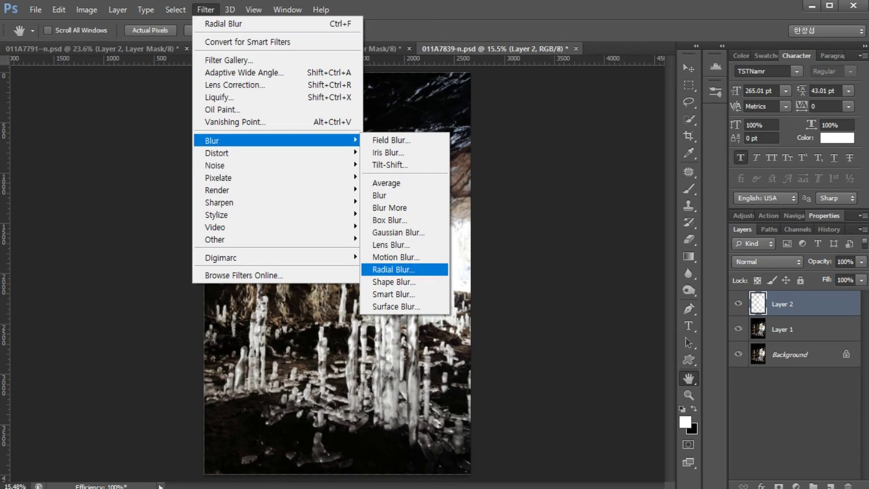
{"action": "left_click", "coordinate": [393, 269]}
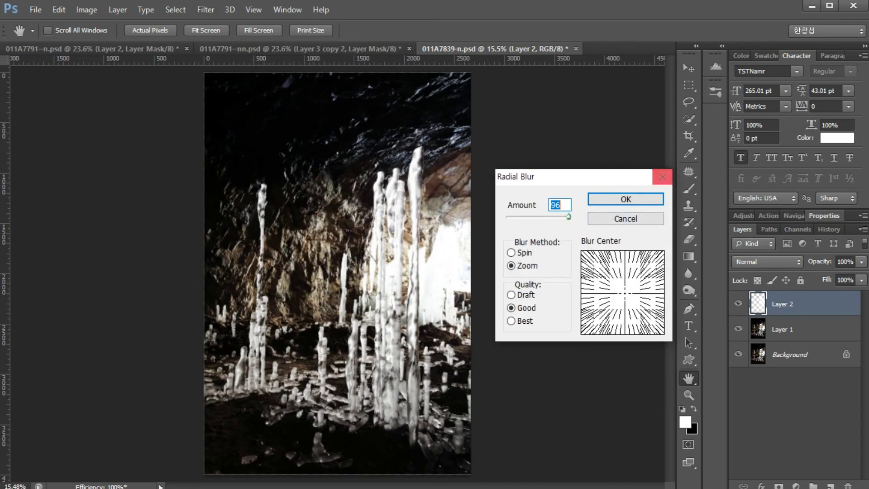
{"action": "key", "text": "Return"}
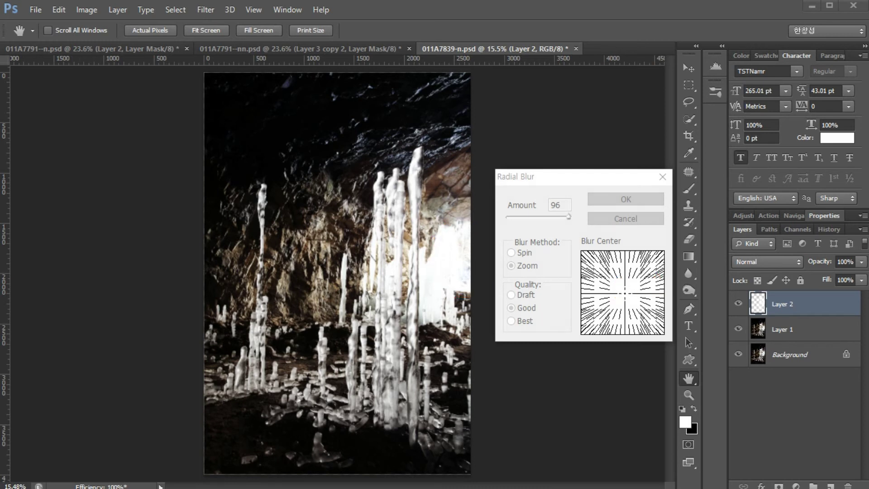
{"action": "left_click_drag", "start_coordinate": [626, 293], "coordinate": [661, 287]}
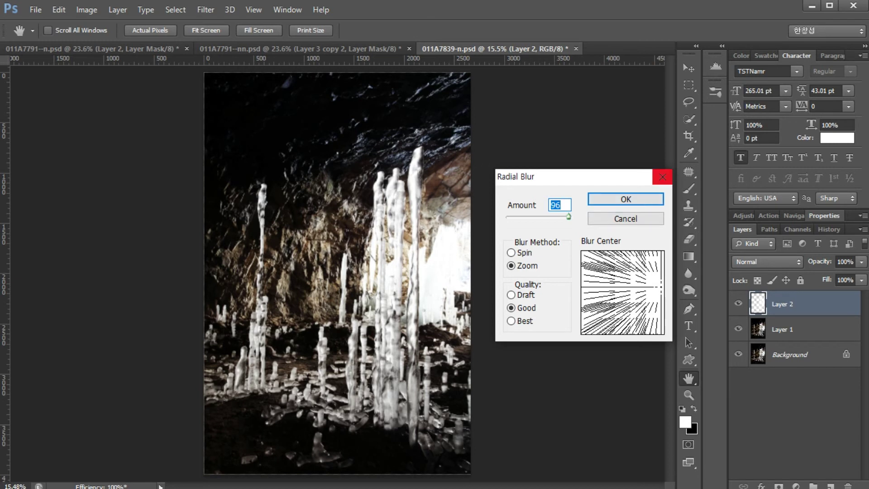
{"action": "key", "text": "Return"}
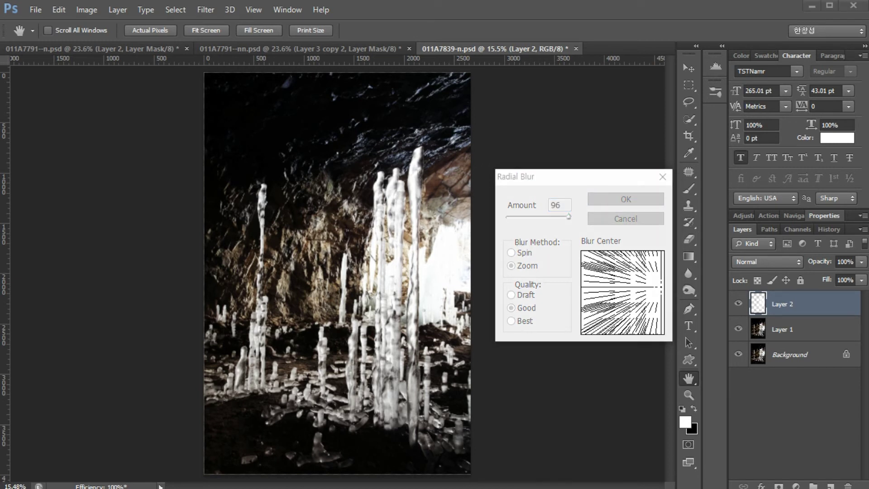
{"action": "mouse_move", "coordinate": [462, 258]}
{"action": "left_mouse_down"}
{"action": "mouse_move", "coordinate": [426, 164]}
{"action": "mouse_move", "coordinate": [409, 81]}
{"action": "left_mouse_up"}
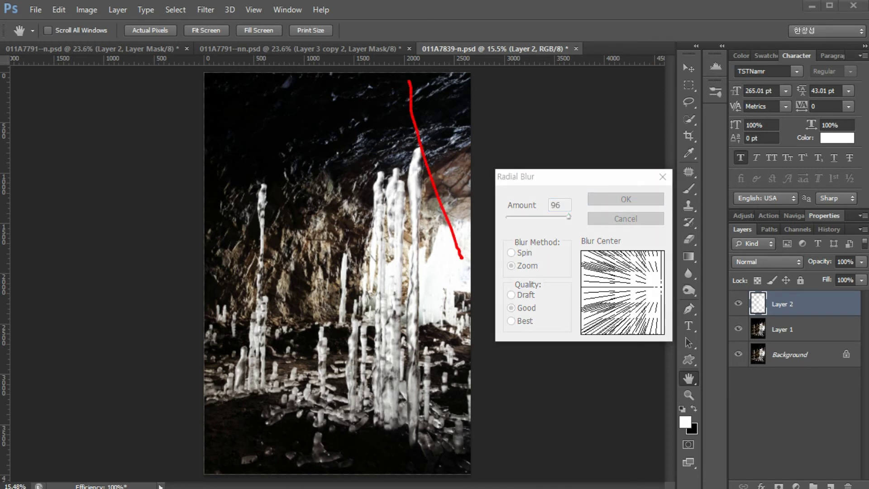
{"action": "left_click_drag", "start_coordinate": [473, 227], "coordinate": [438, 134]}
{"action": "left_click_drag", "start_coordinate": [459, 276], "coordinate": [447, 333]}
{"action": "left_click_drag", "start_coordinate": [470, 253], "coordinate": [417, 90]}
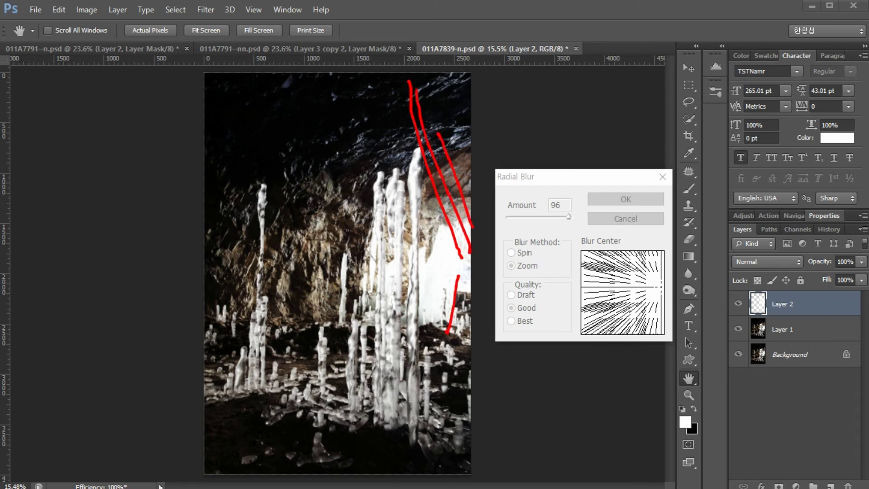
{"action": "left_click_drag", "start_coordinate": [458, 252], "coordinate": [442, 224]}
{"action": "key", "text": "e"}
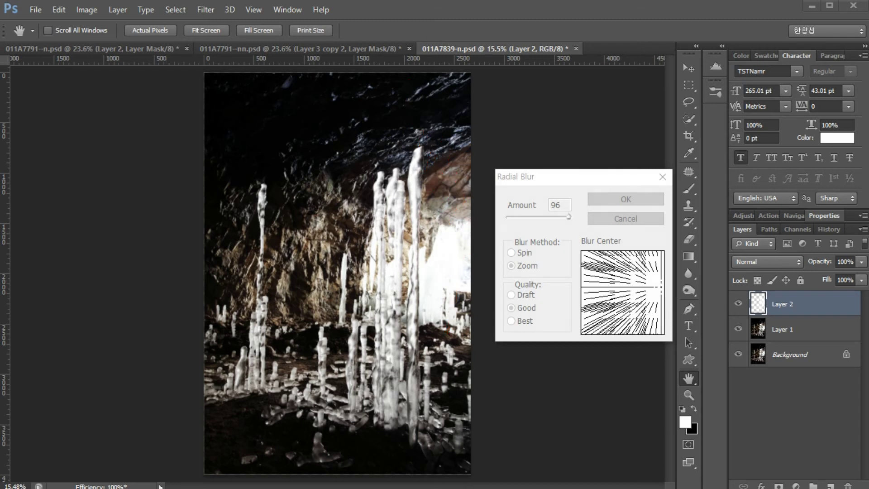
- Set the Radial Blur amount to 63 and apply the blur to Layer 2
{"action": "left_click_drag", "start_coordinate": [569, 217], "coordinate": [548, 216]}
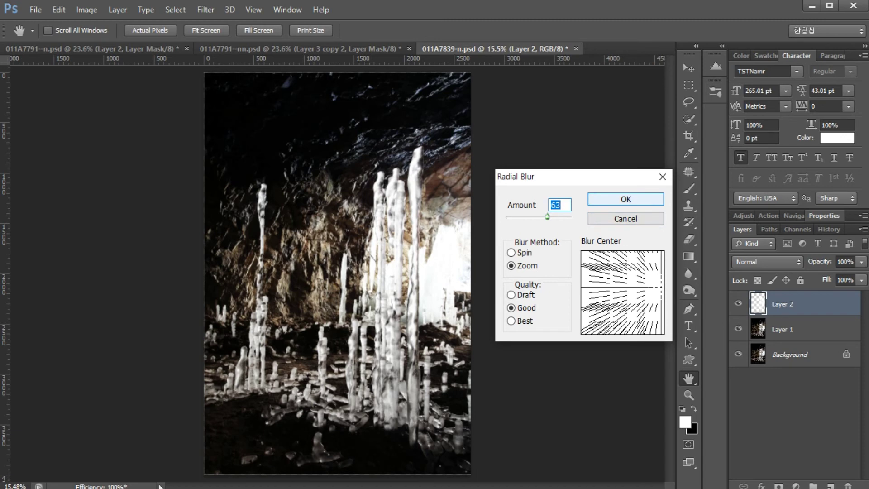
{"action": "key", "text": "Return"}
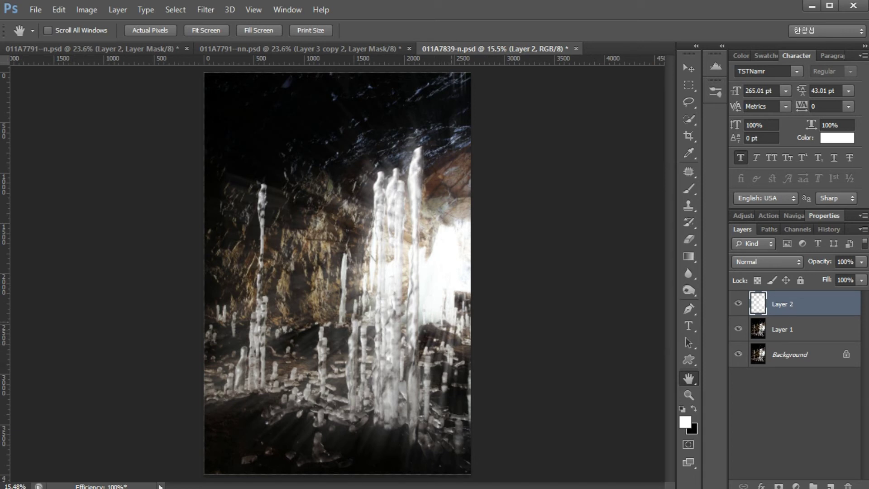
- Duplicate the blurred Layer 2 and set the copy's opacity to 60%
{"action": "key", "text": "ctrl+j"}
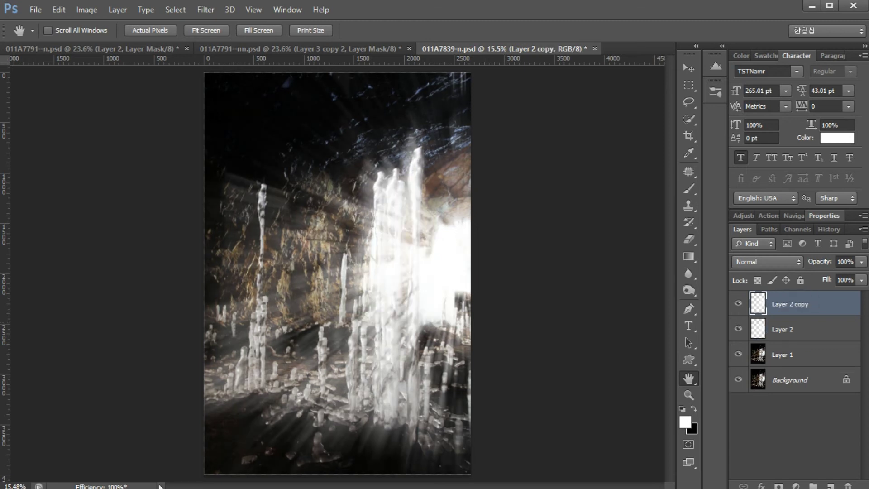
{"action": "left_click_drag", "start_coordinate": [817, 260], "coordinate": [799, 260]}
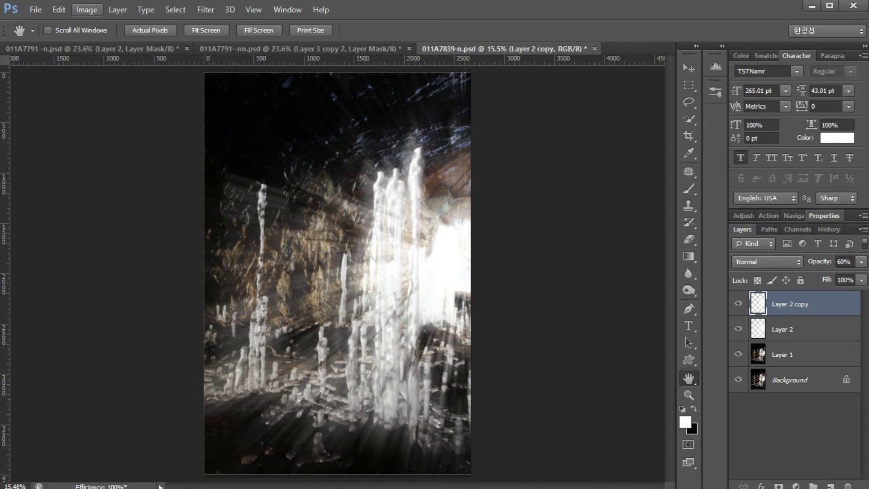
- Flip Layer 2 copy vertically so its rays extend over the cave's dark upper area
{"action": "left_click", "coordinate": [59, 9]}
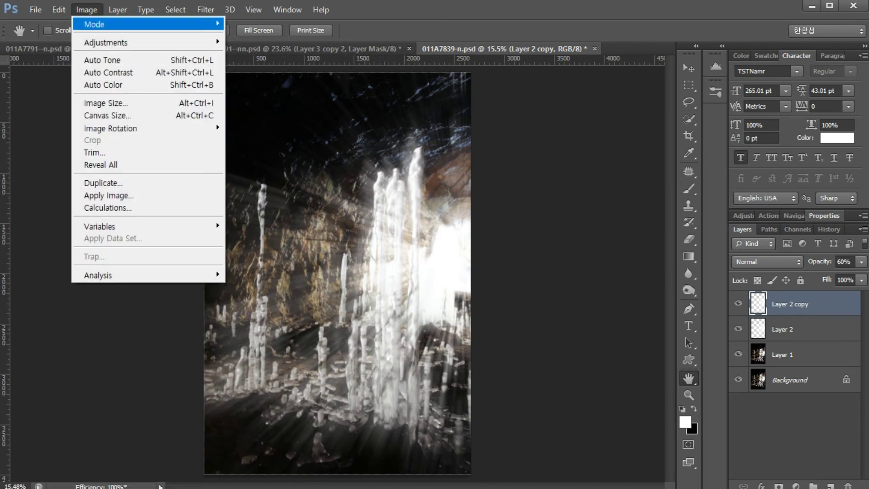
{"action": "left_click", "coordinate": [86, 10]}
{"action": "left_click", "coordinate": [58, 9]}
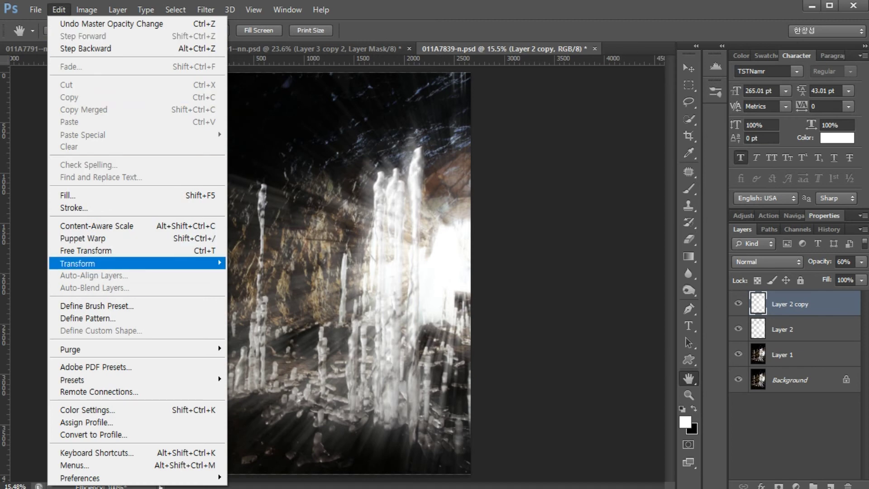
{"action": "mouse_move", "coordinate": [91, 263]}
{"action": "left_click", "coordinate": [262, 416]}
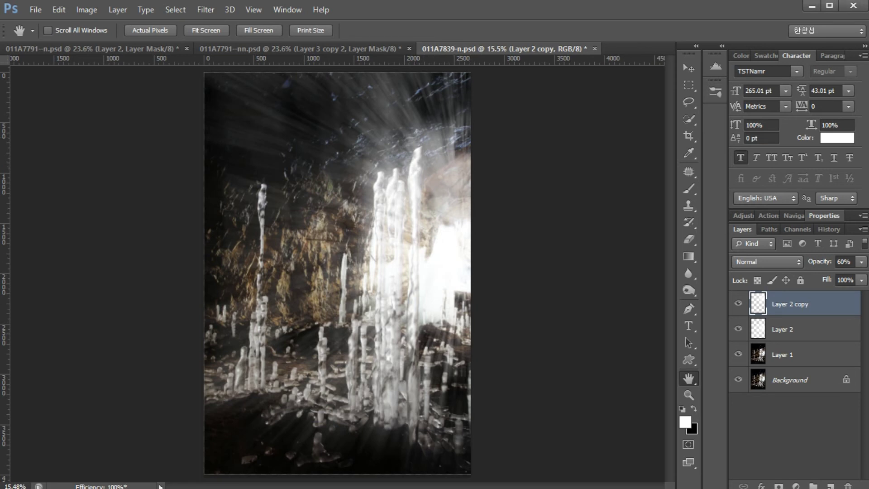
{"action": "mouse_move", "coordinate": [420, 166]}
{"action": "left_mouse_down"}
{"action": "mouse_move", "coordinate": [390, 169]}
{"action": "mouse_move", "coordinate": [371, 205]}
{"action": "mouse_move", "coordinate": [373, 265]}
{"action": "mouse_move", "coordinate": [418, 309]}
{"action": "mouse_move", "coordinate": [422, 247]}
{"action": "mouse_move", "coordinate": [406, 156]}
{"action": "mouse_move", "coordinate": [394, 158]}
{"action": "mouse_move", "coordinate": [380, 322]}
{"action": "mouse_move", "coordinate": [316, 389]}
{"action": "mouse_move", "coordinate": [382, 454]}
{"action": "mouse_move", "coordinate": [460, 398]}
{"action": "mouse_move", "coordinate": [457, 327]}
{"action": "mouse_move", "coordinate": [403, 330]}
{"action": "left_mouse_up"}
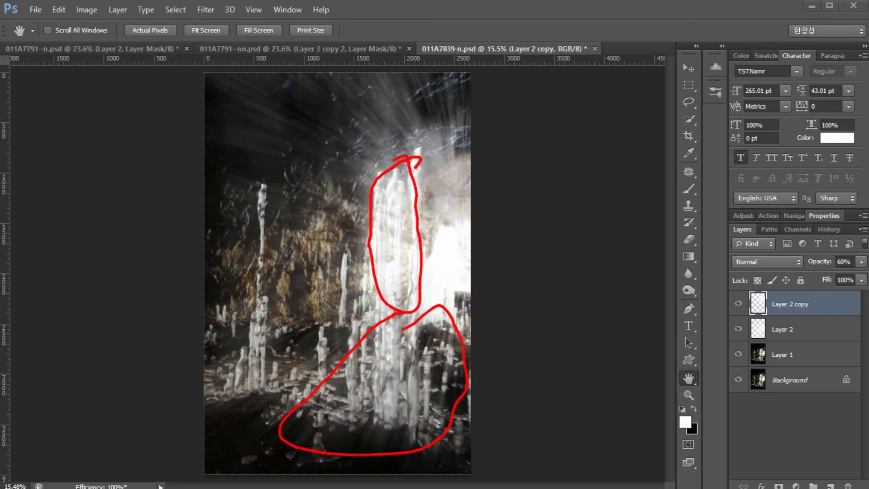
{"action": "key", "text": "Escape"}
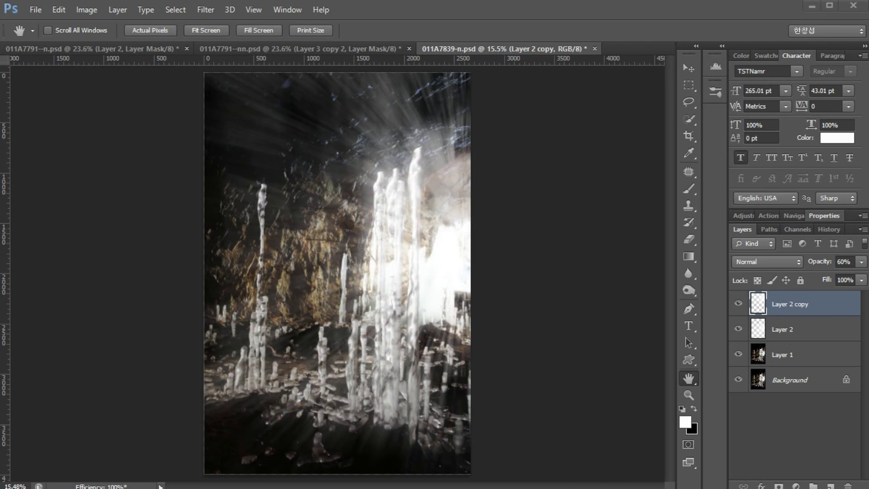
- Merge Layer 2 copy down into Layer 2 and add a layer mask to the merged layer
{"action": "key", "text": "ctrl"}
{"action": "key", "text": "ctrl+e"}
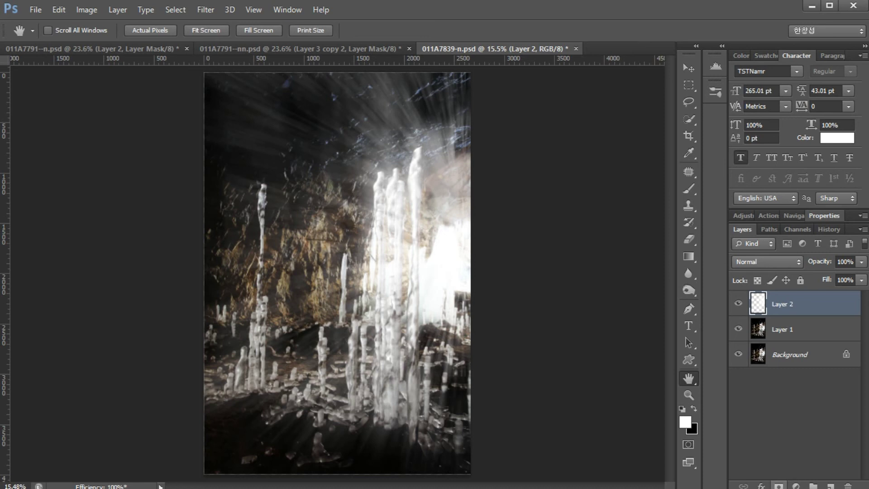
{"action": "left_click", "coordinate": [779, 486]}
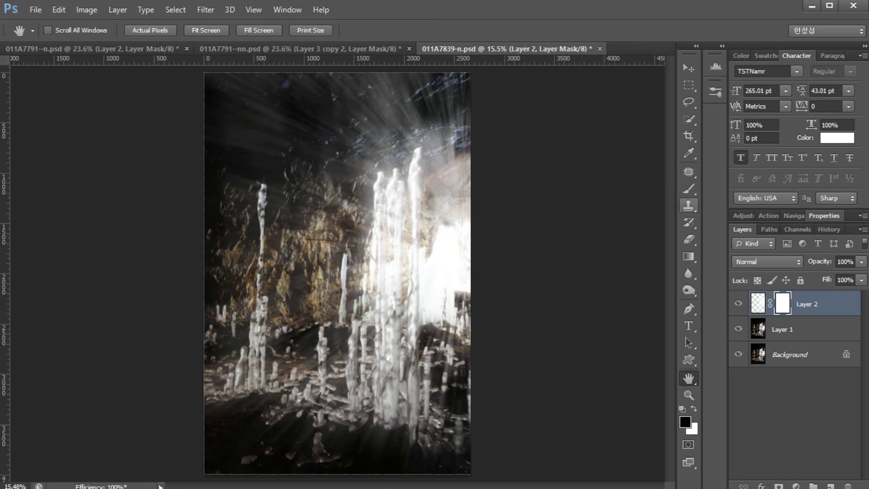
- Choose the Brush tool for the Layer 2 mask and enlarge the brush to 250 px
{"action": "left_click", "coordinate": [689, 188]}
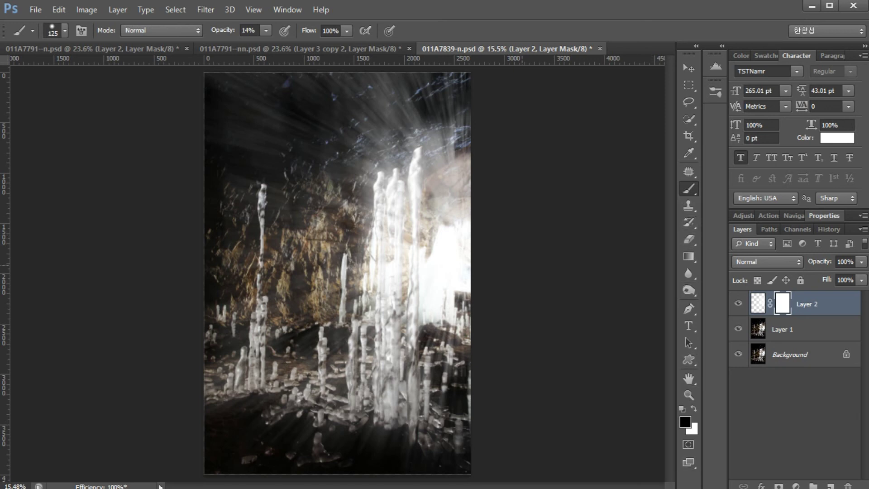
{"action": "key", "text": "bracketright"}
{"action": "key", "text": "bracketright"}
{"action": "key", "text": "bracketright"}
{"action": "key", "text": "bracketright"}
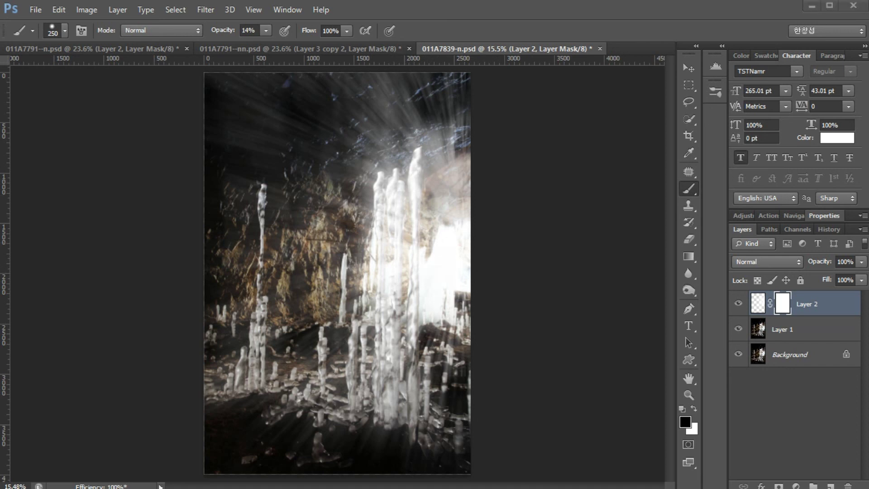
{"action": "mouse_move", "coordinate": [415, 212]}
{"action": "left_mouse_down"}
{"action": "mouse_move", "coordinate": [404, 157]}
{"action": "mouse_move", "coordinate": [381, 207]}
{"action": "mouse_move", "coordinate": [393, 311]}
{"action": "mouse_move", "coordinate": [422, 320]}
{"action": "mouse_move", "coordinate": [416, 214]}
{"action": "mouse_move", "coordinate": [401, 169]}
{"action": "mouse_move", "coordinate": [371, 236]}
{"action": "mouse_move", "coordinate": [373, 285]}
{"action": "left_mouse_up"}
{"action": "mouse_move", "coordinate": [390, 365]}
{"action": "left_mouse_down"}
{"action": "mouse_move", "coordinate": [386, 374]}
{"action": "mouse_move", "coordinate": [410, 365]}
{"action": "left_mouse_up"}
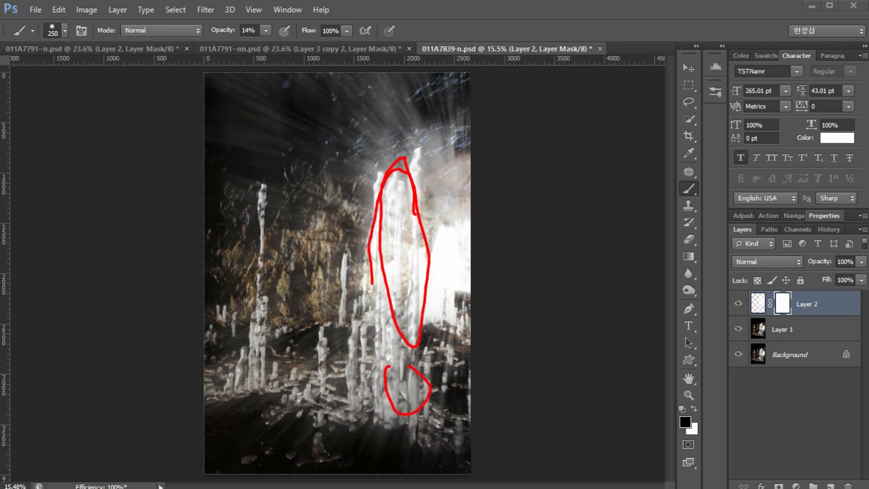
{"action": "key", "text": "Escape"}
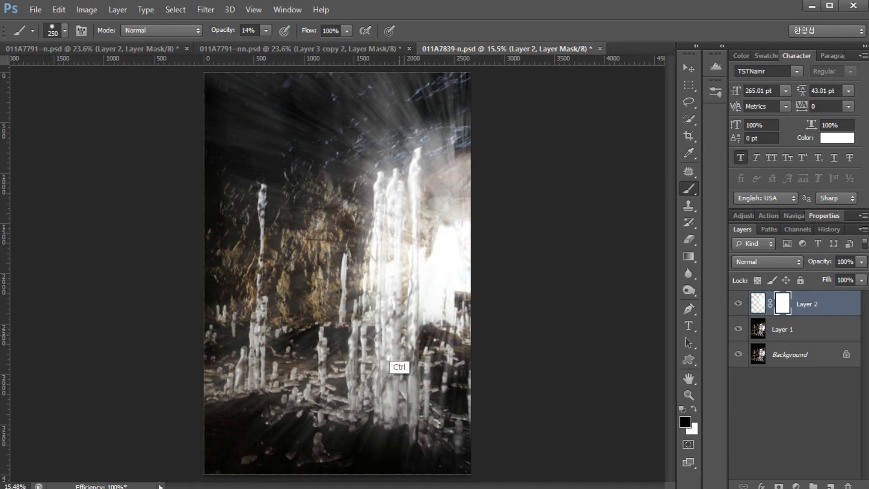
- Paint black at 14% opacity on the Layer 2 mask over the tall icicles beside the cave opening
{"action": "left_click", "coordinate": [399, 336], "text": "ctrl"}
{"action": "key", "text": "ctrl+plus"}
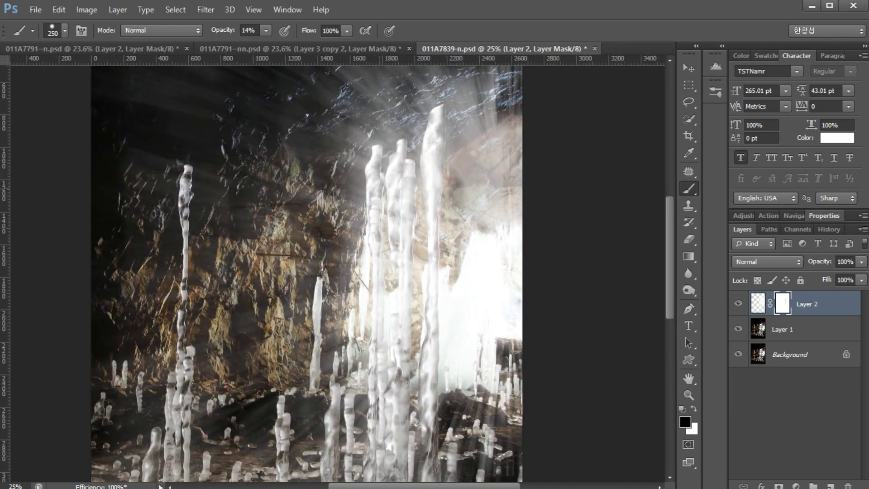
{"action": "left_click_drag", "start_coordinate": [439, 117], "coordinate": [426, 343]}
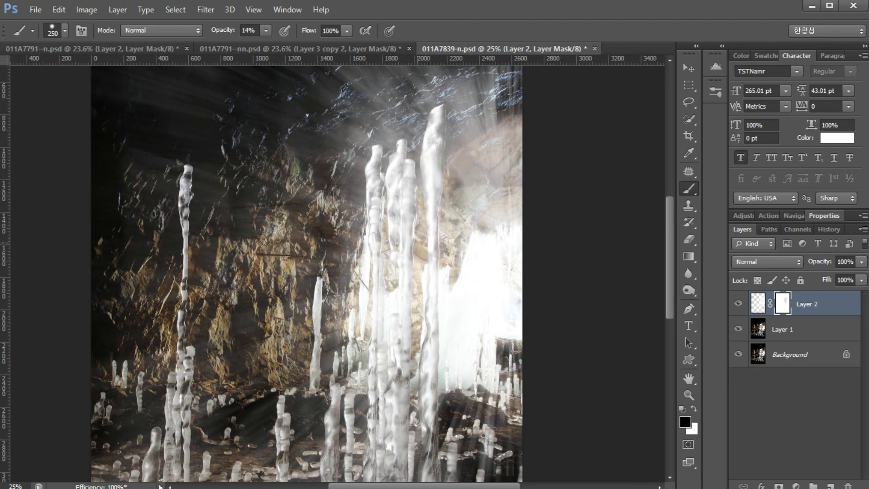
{"action": "left_click_drag", "start_coordinate": [422, 243], "coordinate": [432, 376]}
{"action": "left_click_drag", "start_coordinate": [390, 276], "coordinate": [379, 340]}
{"action": "mouse_move", "coordinate": [373, 288]}
{"action": "left_mouse_down"}
{"action": "mouse_move", "coordinate": [393, 378]}
{"action": "mouse_move", "coordinate": [433, 289]}
{"action": "mouse_move", "coordinate": [418, 425]}
{"action": "left_mouse_up"}
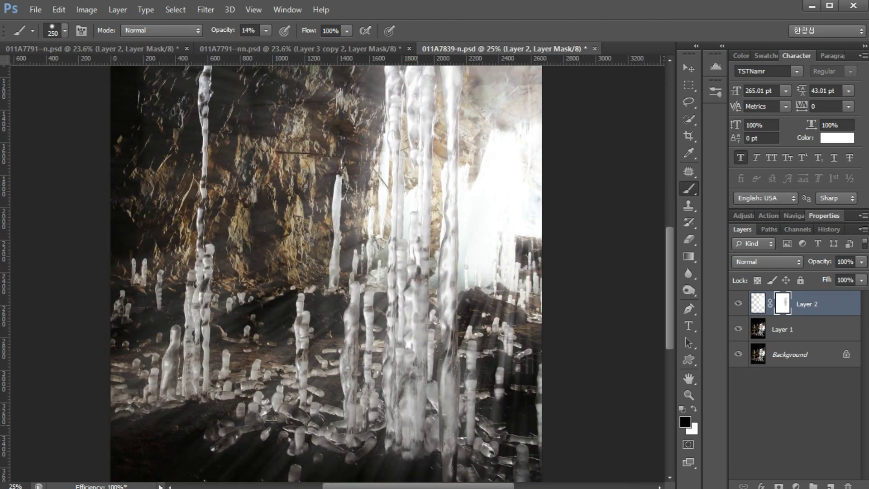
- Set the mask brush to 9% opacity and a size of 600 px
{"action": "key", "text": "3"}
{"action": "key", "text": "3"}
{"action": "key", "text": "0"}
{"action": "key", "text": "9"}
{"action": "key", "text": "bracketright"}
{"action": "key", "text": "bracketright"}
{"action": "key", "text": "bracketright"}
{"action": "key", "text": "bracketright"}
{"action": "left_click", "coordinate": [65, 30]}
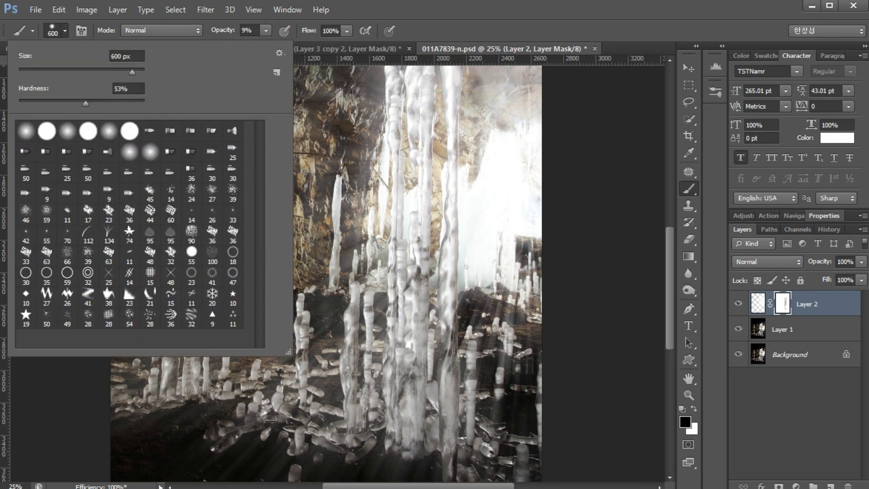
- Try the mask brush at 100% hardness and bring the hardness back to about half
{"action": "key", "text": "shift+bracketright"}
{"action": "key", "text": "shift+bracketright"}
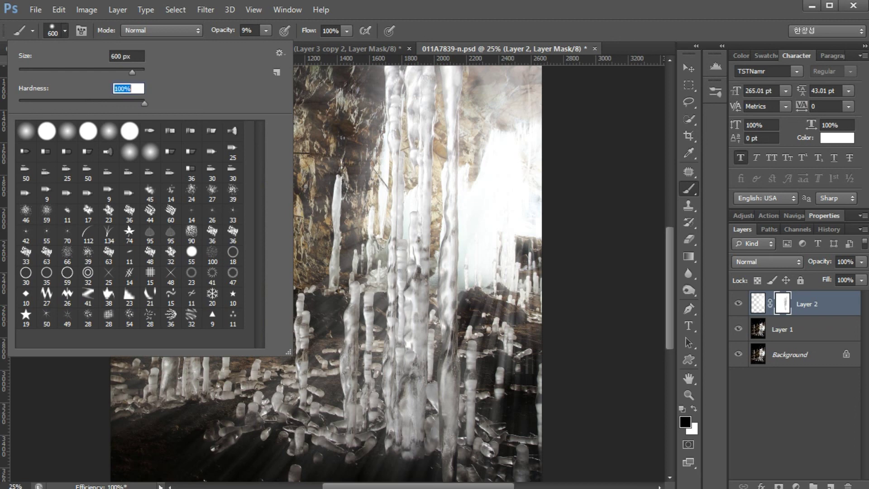
{"action": "left_click_drag", "start_coordinate": [145, 104], "coordinate": [84, 103]}
{"action": "key", "text": "Up"}
{"action": "key", "text": "Return"}
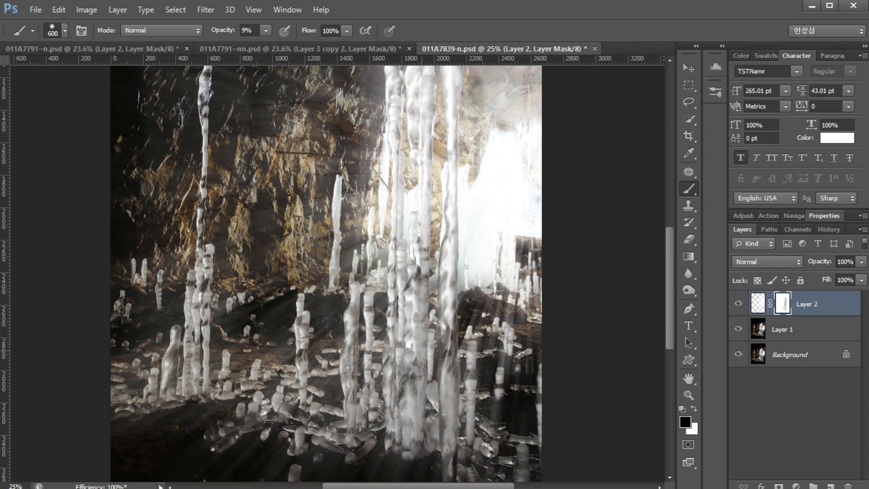
- Paint the Layer 2 mask with the 600 px black brush to soften the rays over the central icicles
{"action": "key", "text": "h"}
{"action": "key", "text": "ctrl+0"}
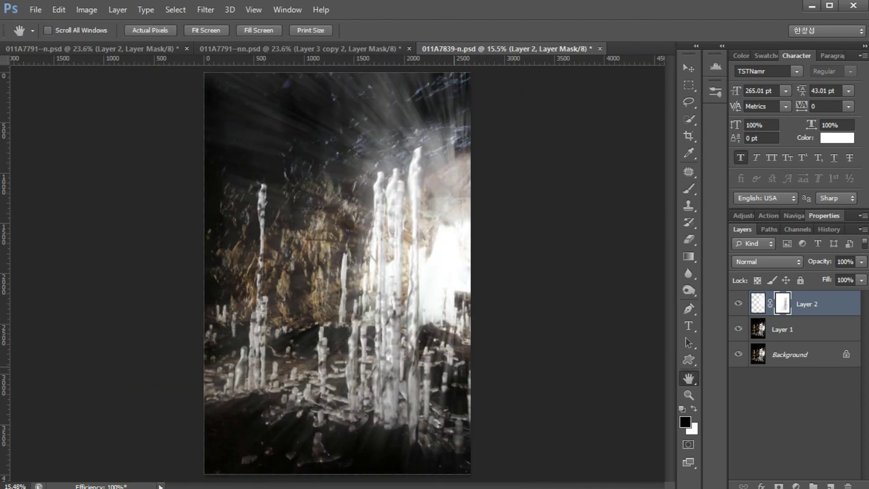
{"action": "key", "text": "b"}
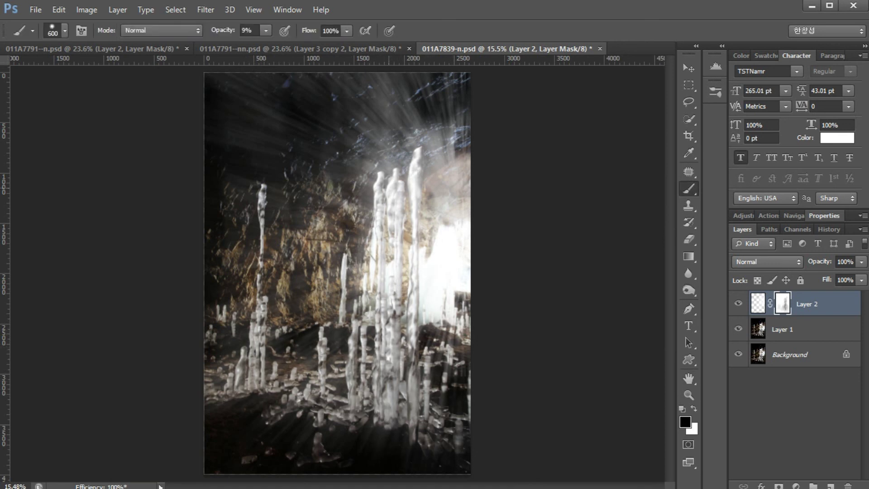
{"action": "mouse_move", "coordinate": [389, 200]}
{"action": "left_mouse_down"}
{"action": "mouse_move", "coordinate": [412, 181]}
{"action": "mouse_move", "coordinate": [396, 290]}
{"action": "left_mouse_up"}
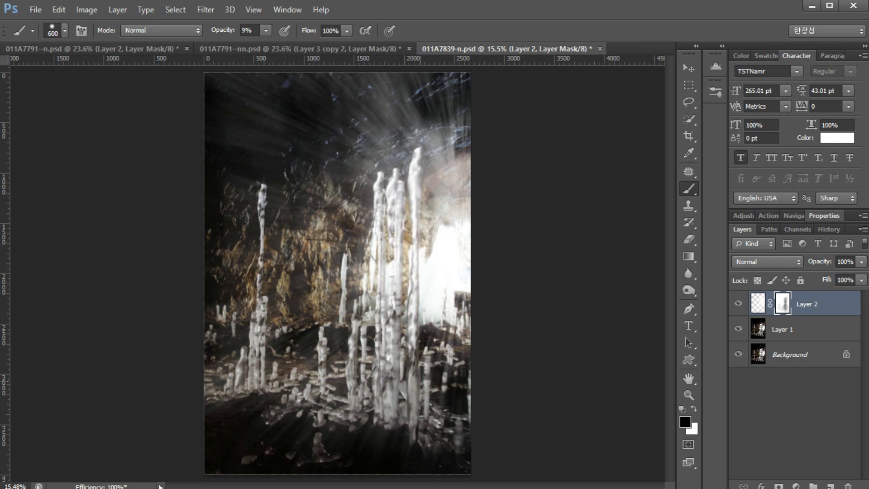